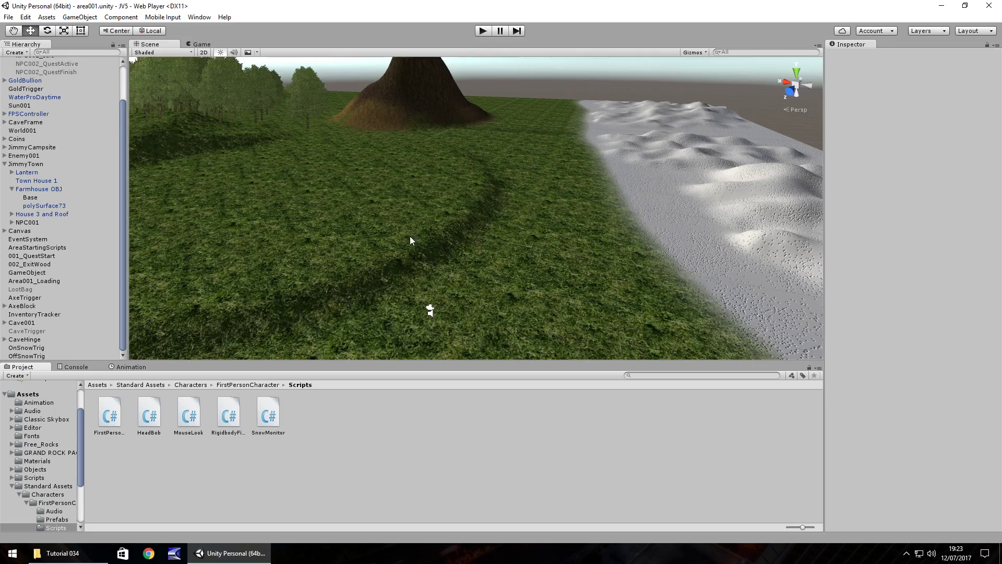
Step: Orbit the Scene view toward the snowy terrain strip beside the grassland
{"action": "mouse_move", "coordinate": [412, 240]}
{"action": "left_mouse_down", "text": "alt"}
{"action": "mouse_move", "coordinate": [607, 227]}
{"action": "mouse_move", "coordinate": [530, 234]}
{"action": "left_mouse_up", "text": "alt"}
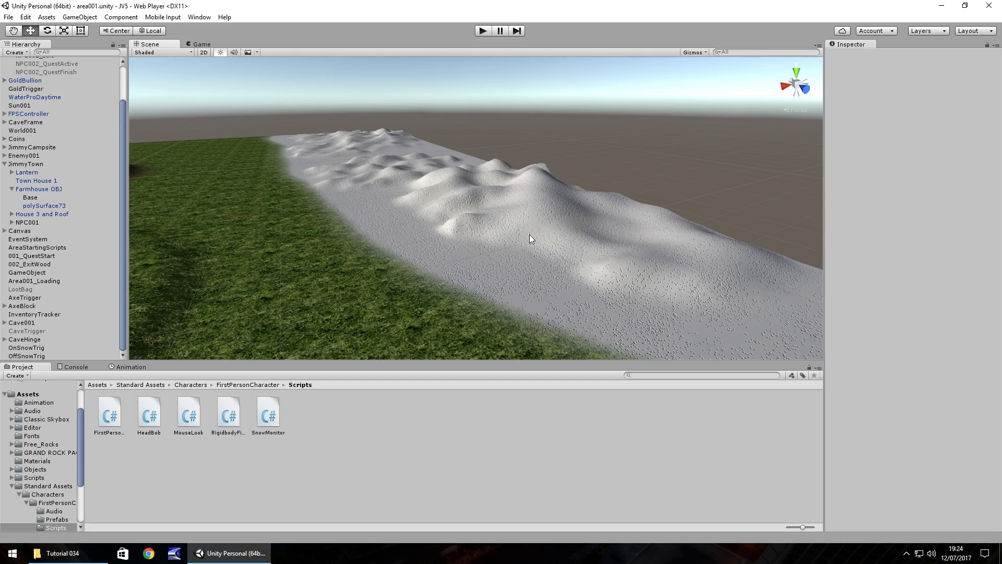
Step: Create empty GameObject (1) and move it over the far end of the snow terrain
{"action": "left_click", "coordinate": [81, 17]}
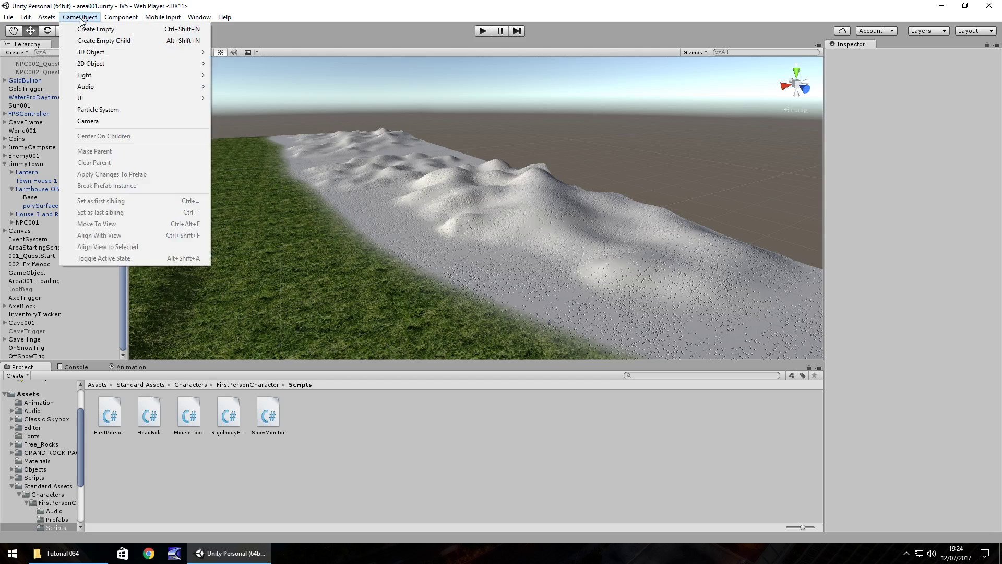
{"action": "left_click", "coordinate": [96, 29]}
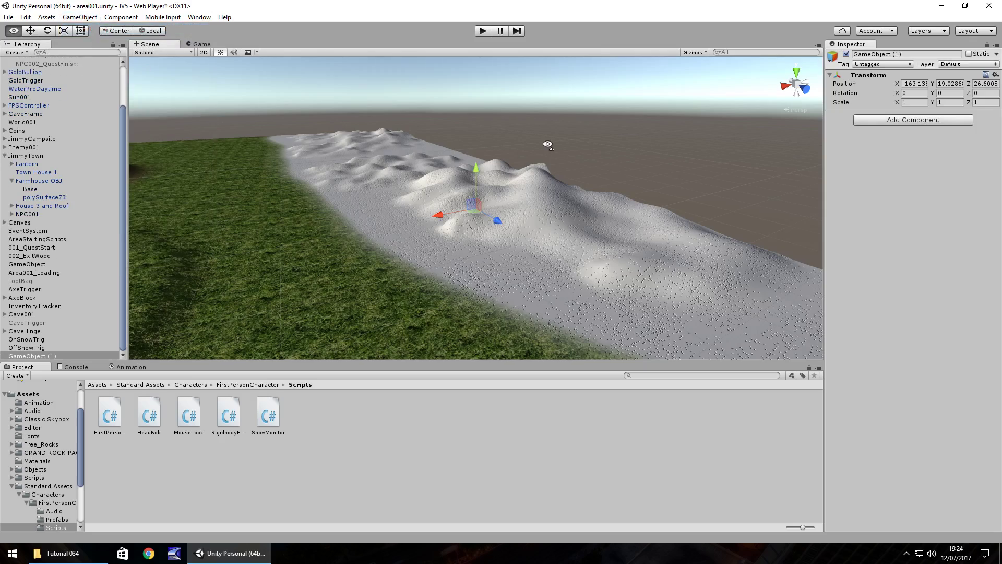
{"action": "mouse_move", "coordinate": [305, 133]}
{"action": "left_mouse_down", "text": "alt"}
{"action": "mouse_move", "coordinate": [479, 191]}
{"action": "mouse_move", "coordinate": [422, 213]}
{"action": "left_mouse_up", "text": "alt"}
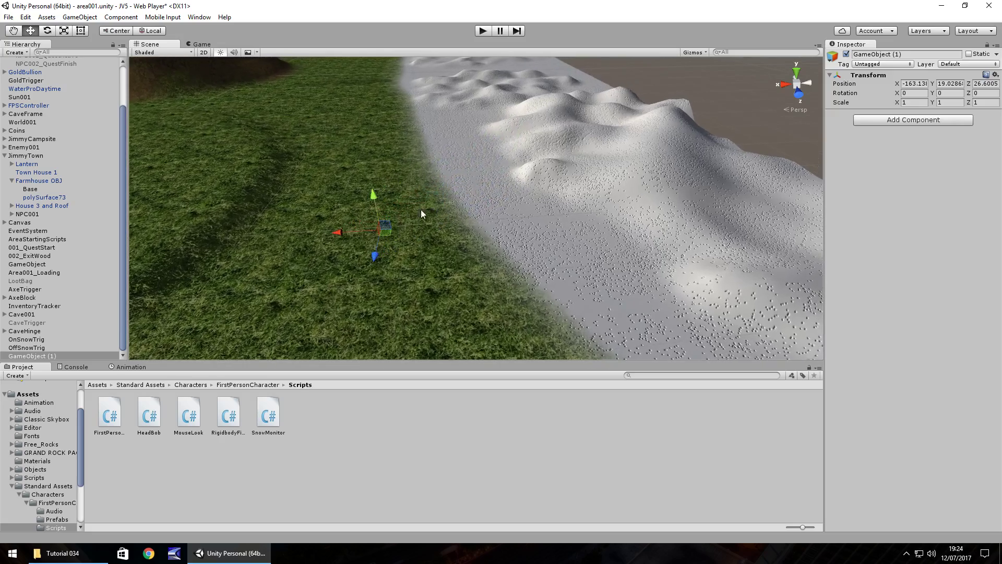
{"action": "mouse_move", "coordinate": [346, 238]}
{"action": "left_mouse_down"}
{"action": "mouse_move", "coordinate": [744, 205]}
{"action": "mouse_move", "coordinate": [157, 151]}
{"action": "left_mouse_up"}
{"action": "left_click_drag", "start_coordinate": [345, 119], "coordinate": [628, 200], "text": "alt"}
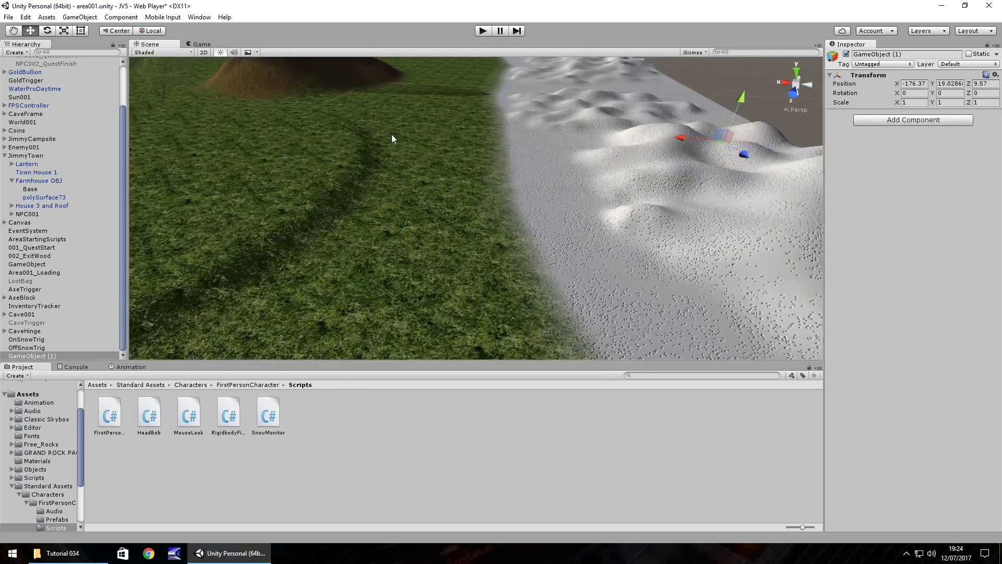
{"action": "left_click_drag", "start_coordinate": [642, 166], "coordinate": [606, 202]}
{"action": "left_click_drag", "start_coordinate": [804, 204], "coordinate": [530, 166], "text": "alt"}
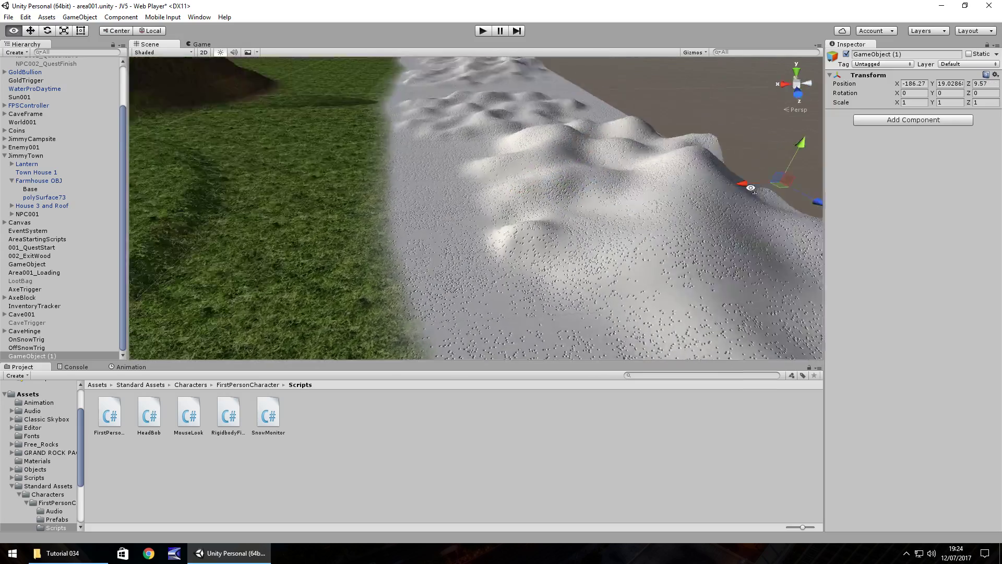
{"action": "left_click_drag", "start_coordinate": [352, 158], "coordinate": [424, 95]}
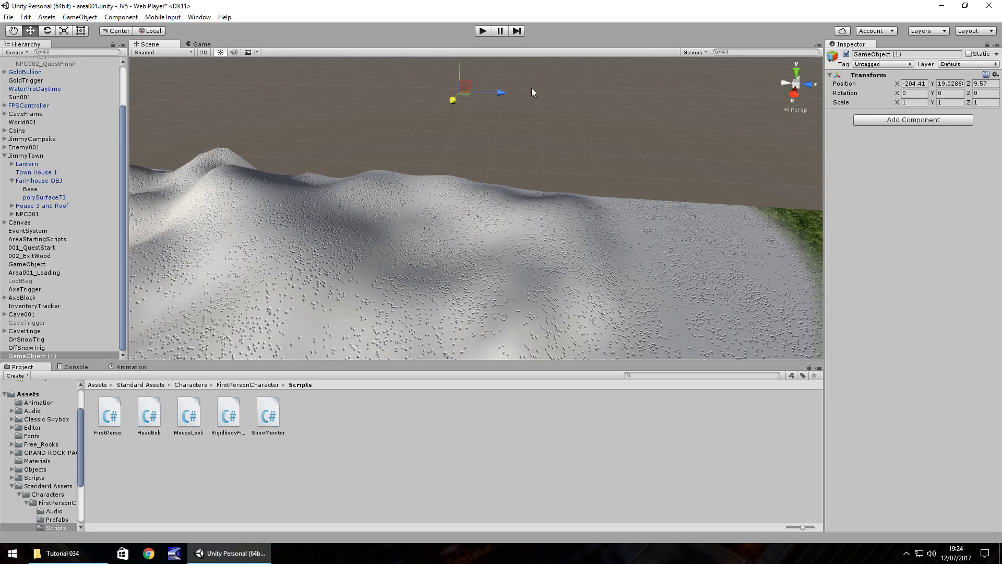
{"action": "left_click_drag", "start_coordinate": [368, 164], "coordinate": [340, 132], "text": "alt"}
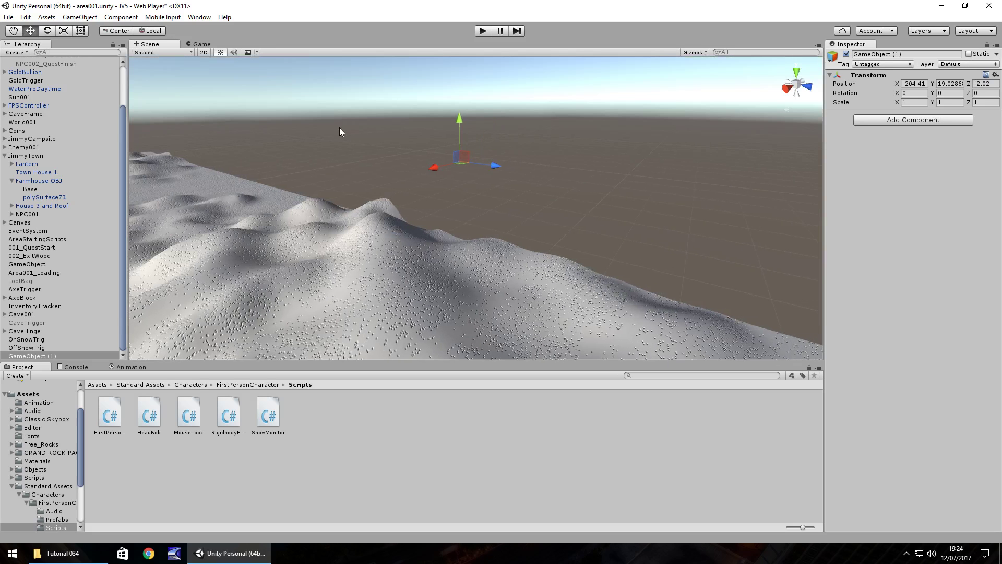
{"action": "key", "text": "Right"}
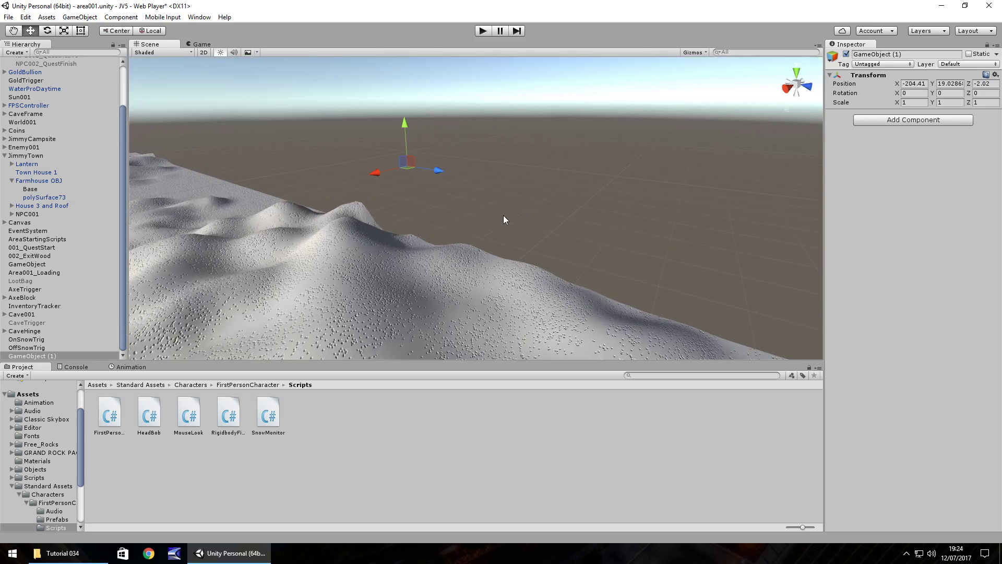
Step: Add a Particle Renderer component to GameObject (1) by searching 'part'
{"action": "left_click", "coordinate": [915, 123]}
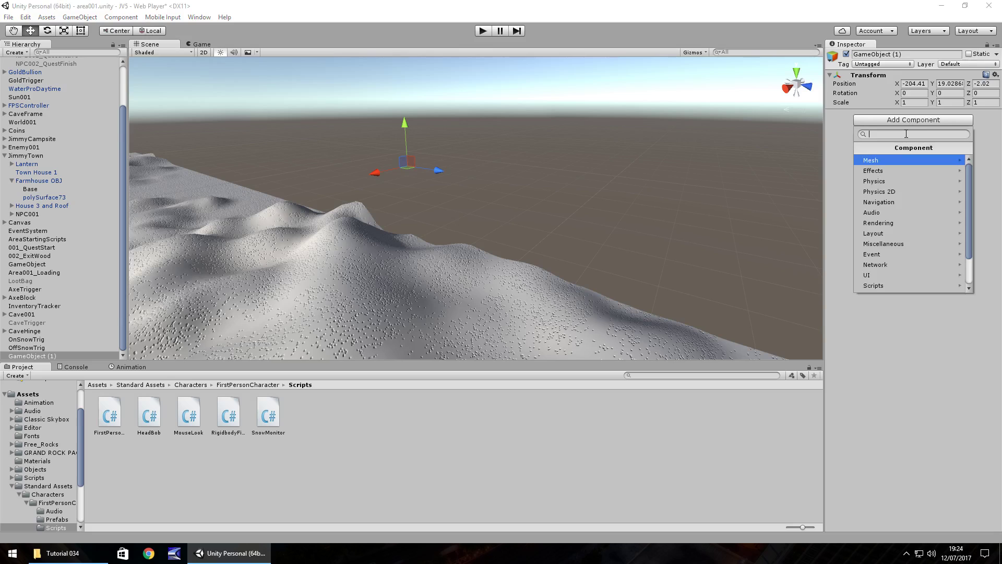
{"action": "type", "text": "pari"}
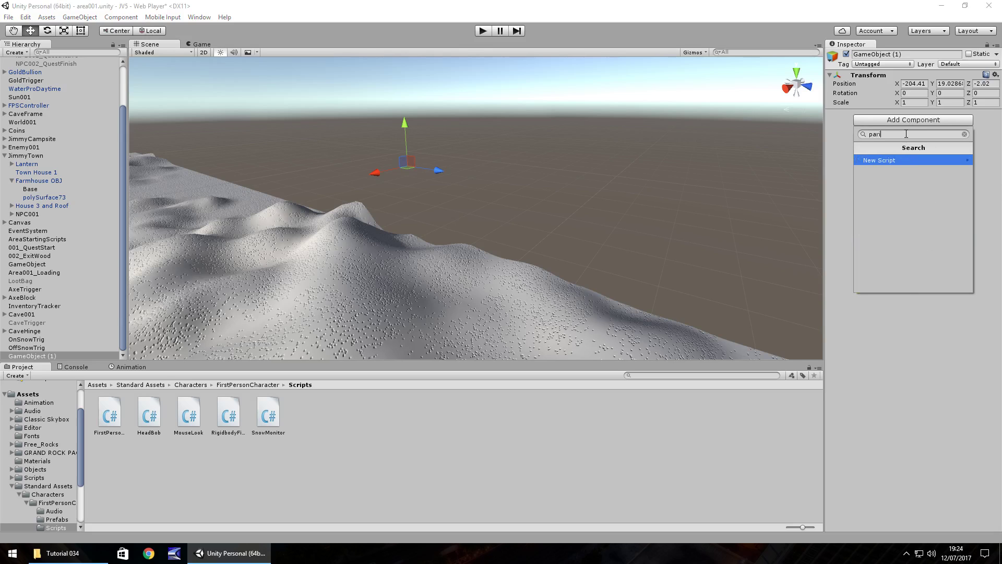
{"action": "key", "text": "BackSpace"}
{"action": "type", "text": "t"}
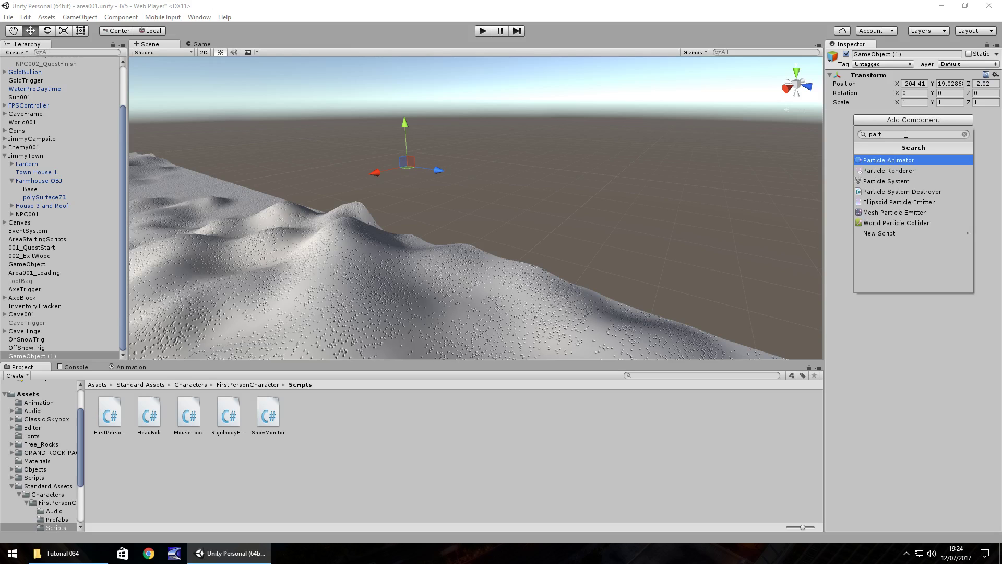
{"action": "left_click", "coordinate": [892, 171]}
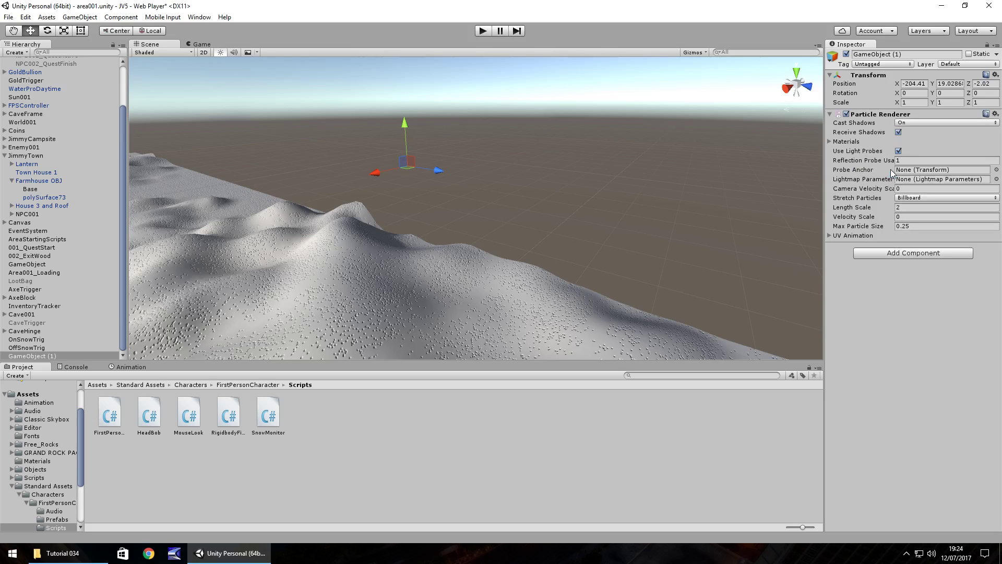
Step: Add a Particle Animator and a Mesh Particle Emitter to the object
{"action": "left_click", "coordinate": [894, 253]}
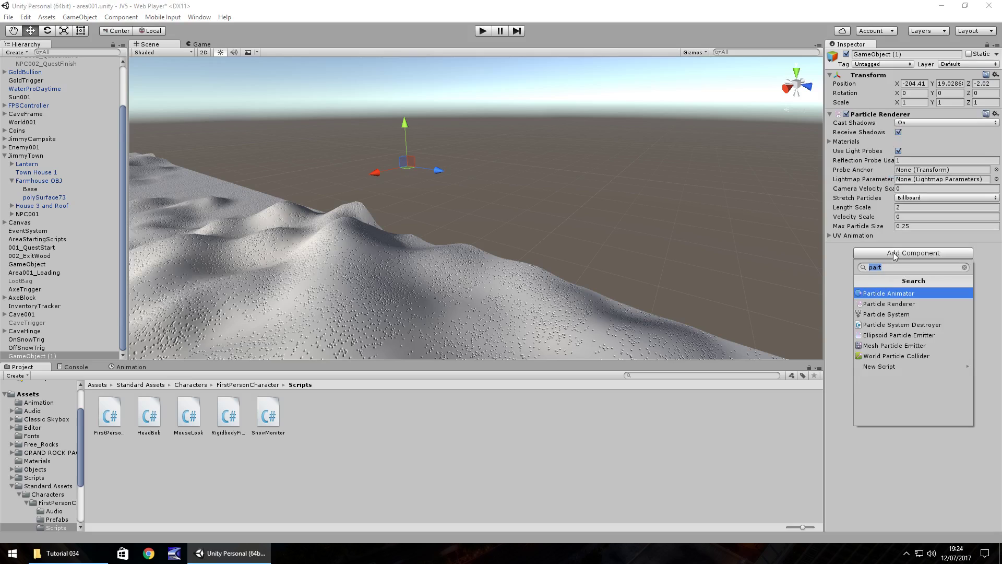
{"action": "left_click", "coordinate": [887, 295]}
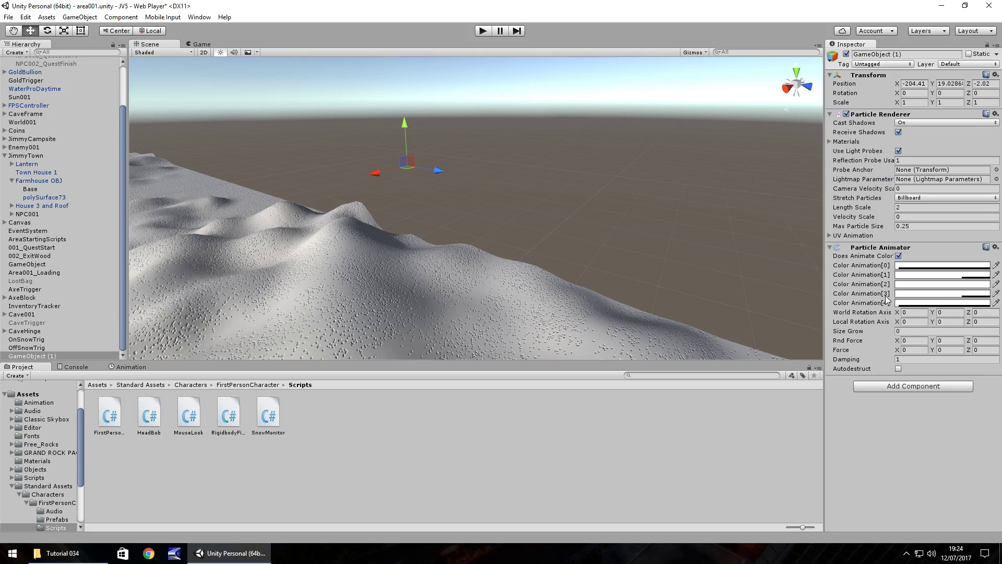
{"action": "left_click", "coordinate": [908, 388]}
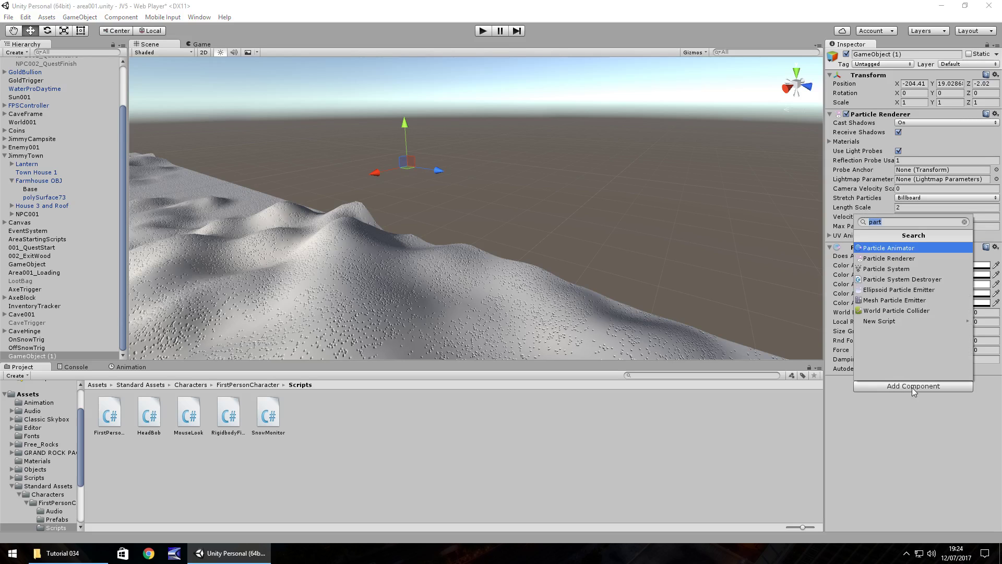
{"action": "left_click", "coordinate": [920, 301]}
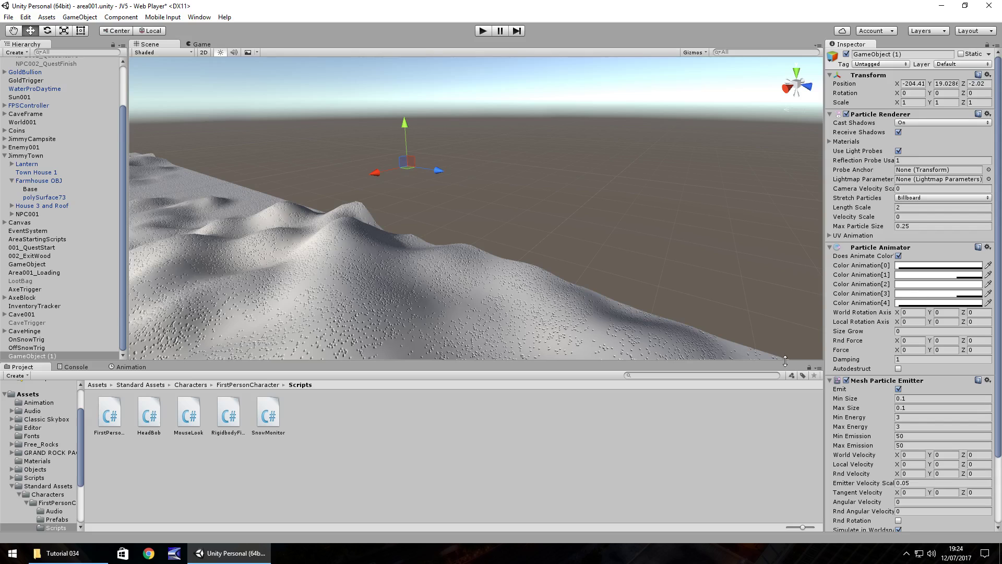
{"action": "scroll", "coordinate": [881, 389], "scroll_direction": "down", "scroll_amount": 3}
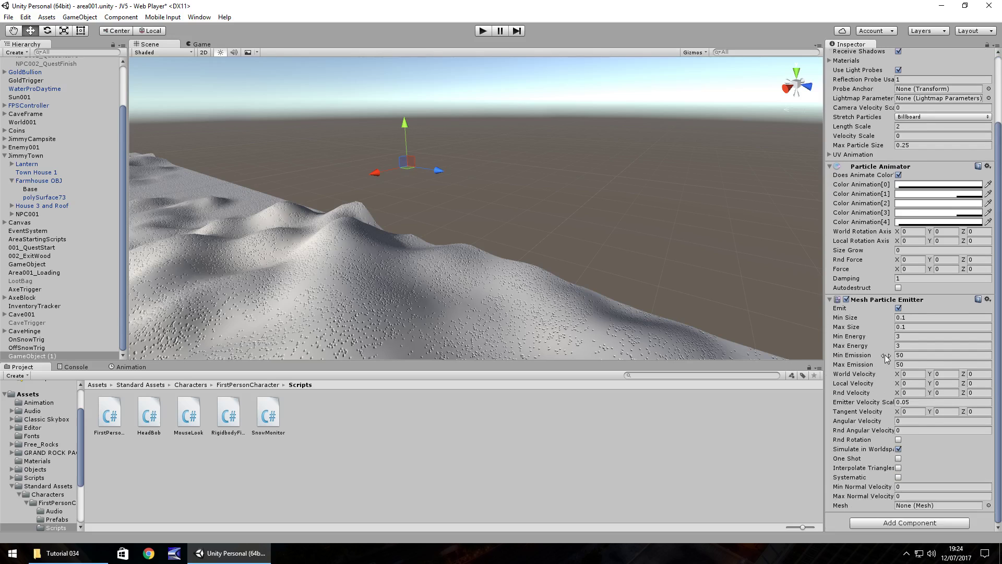
{"action": "scroll", "coordinate": [884, 352], "scroll_direction": "up", "scroll_amount": 3}
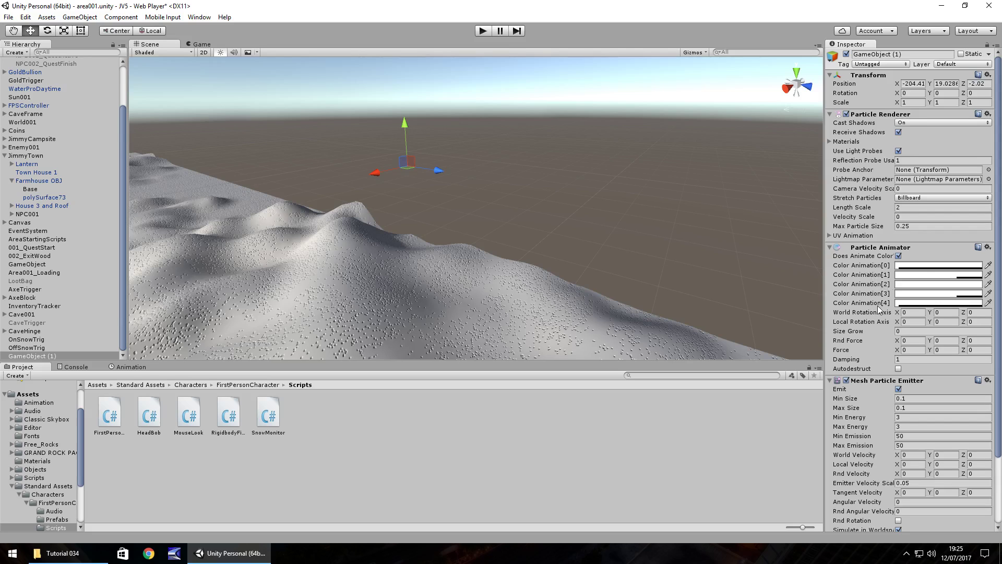
Step: Set the alpha of the first and second Color Animation swatches to 255
{"action": "left_click", "coordinate": [920, 268]}
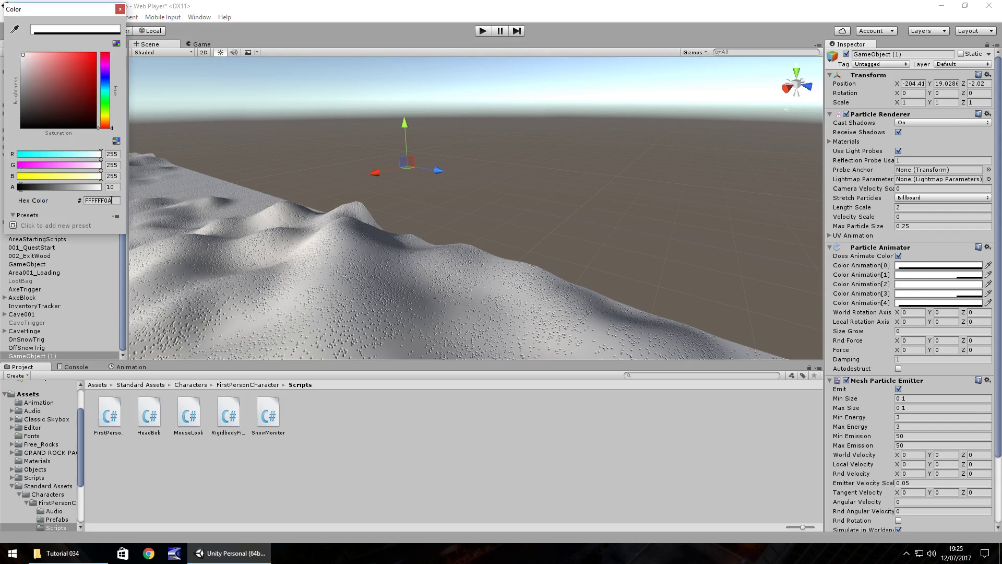
{"action": "left_click_drag", "start_coordinate": [20, 186], "coordinate": [102, 187]}
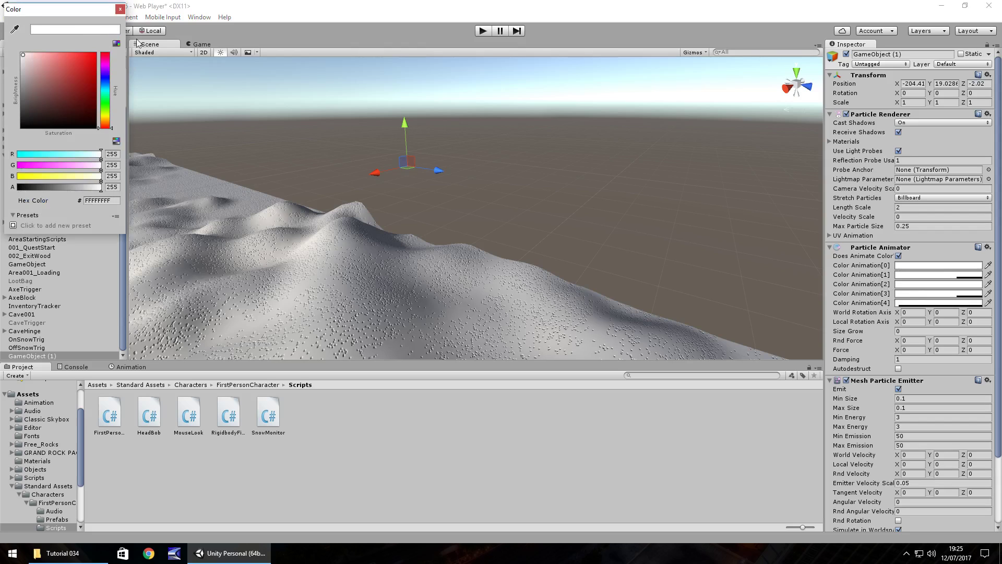
{"action": "left_click", "coordinate": [120, 9]}
{"action": "left_click", "coordinate": [905, 276]}
{"action": "left_click_drag", "start_coordinate": [83, 187], "coordinate": [107, 192]}
{"action": "left_click", "coordinate": [120, 10]}
Step: Set the alpha of the fourth and fifth Color Animation swatches to 255
{"action": "left_click", "coordinate": [944, 294]}
{"action": "left_click_drag", "start_coordinate": [77, 188], "coordinate": [107, 189]}
{"action": "left_click", "coordinate": [120, 9]}
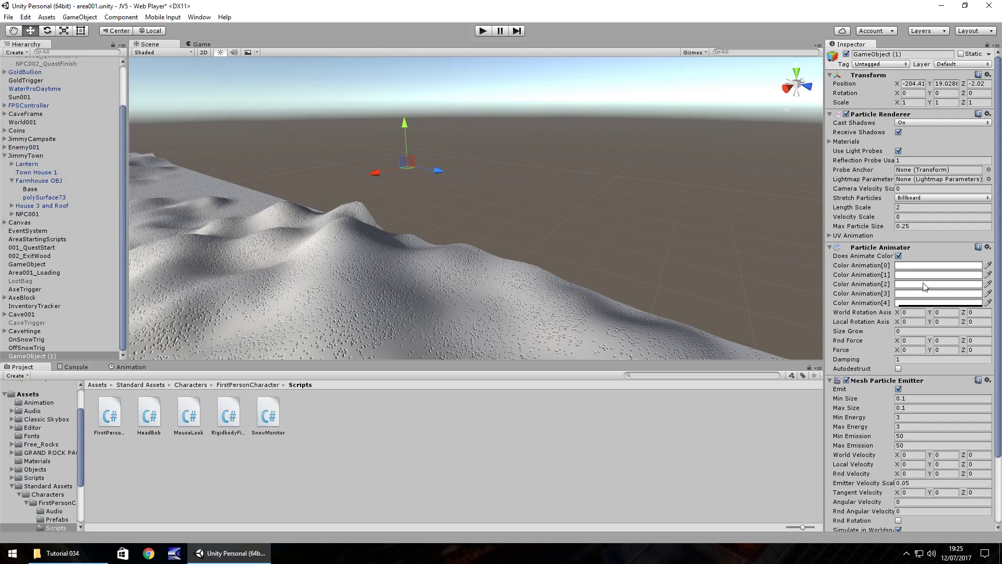
{"action": "left_click", "coordinate": [933, 303]}
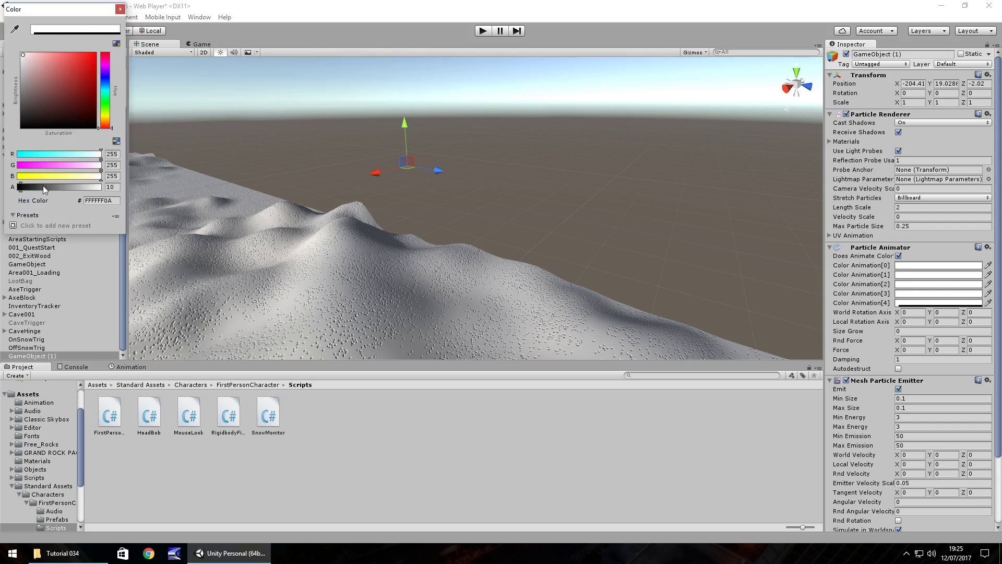
{"action": "left_click_drag", "start_coordinate": [43, 186], "coordinate": [121, 191]}
{"action": "left_click", "coordinate": [119, 9]}
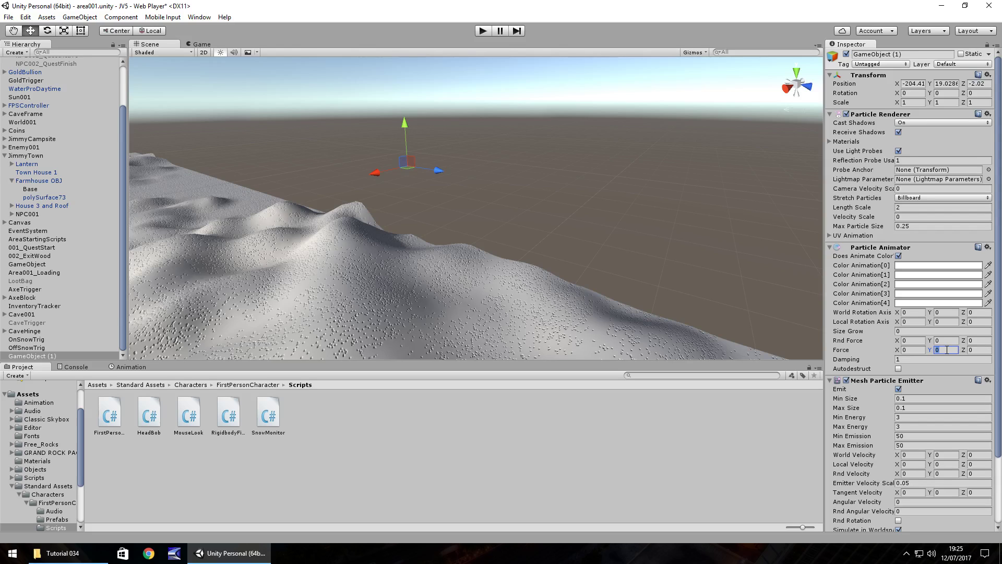
Step: Enter Particle Animator Force Y -1, Rnd Force X 1 and Rnd Force Z 1
{"action": "type", "text": "-"}
{"action": "type", "text": "1"}
{"action": "left_click", "coordinate": [915, 340]}
{"action": "type", "text": "1"}
{"action": "left_click", "coordinate": [979, 340]}
{"action": "type", "text": "1"}
{"action": "scroll", "coordinate": [881, 386], "scroll_direction": "down", "scroll_amount": 3}
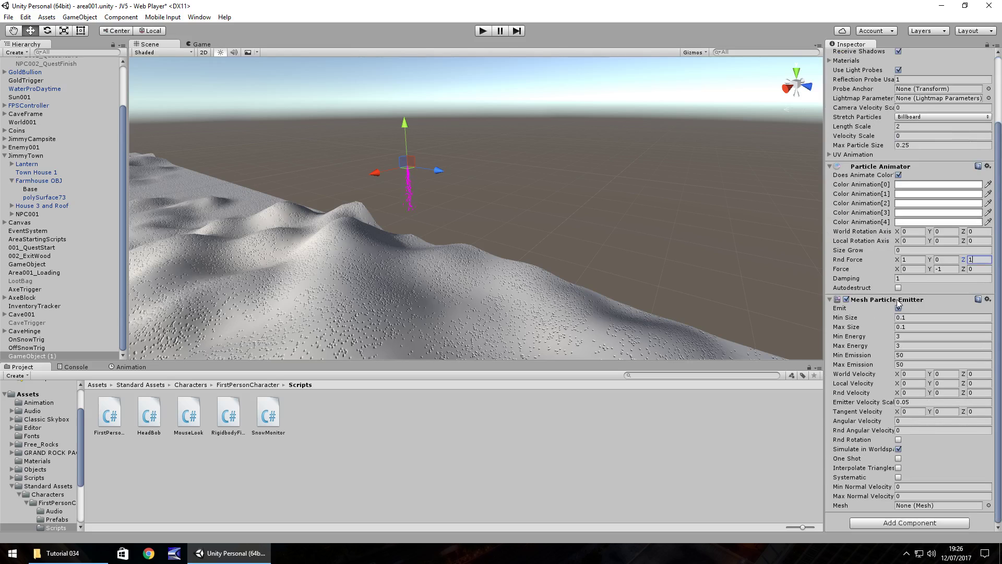
Step: Remove the Mesh Particle Emitter and add an Ellipsoid Particle Emitter in its place
{"action": "left_click", "coordinate": [904, 522]}
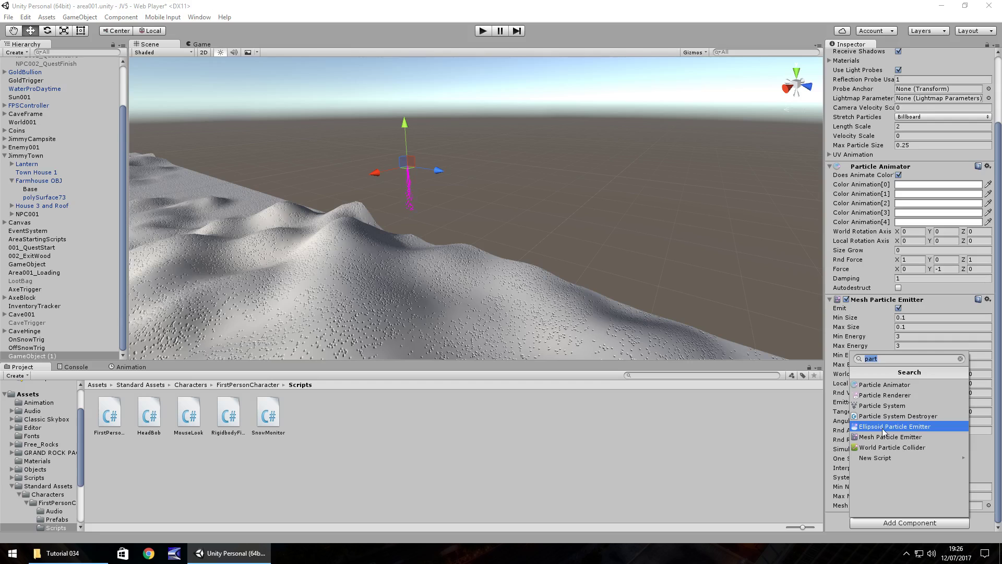
{"action": "right_click", "coordinate": [872, 300]}
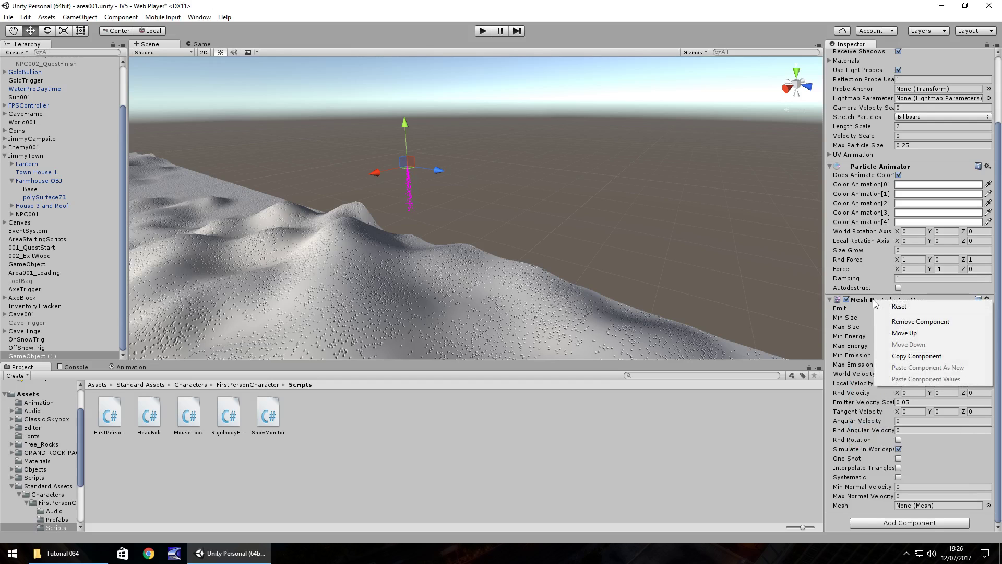
{"action": "left_click", "coordinate": [919, 321]}
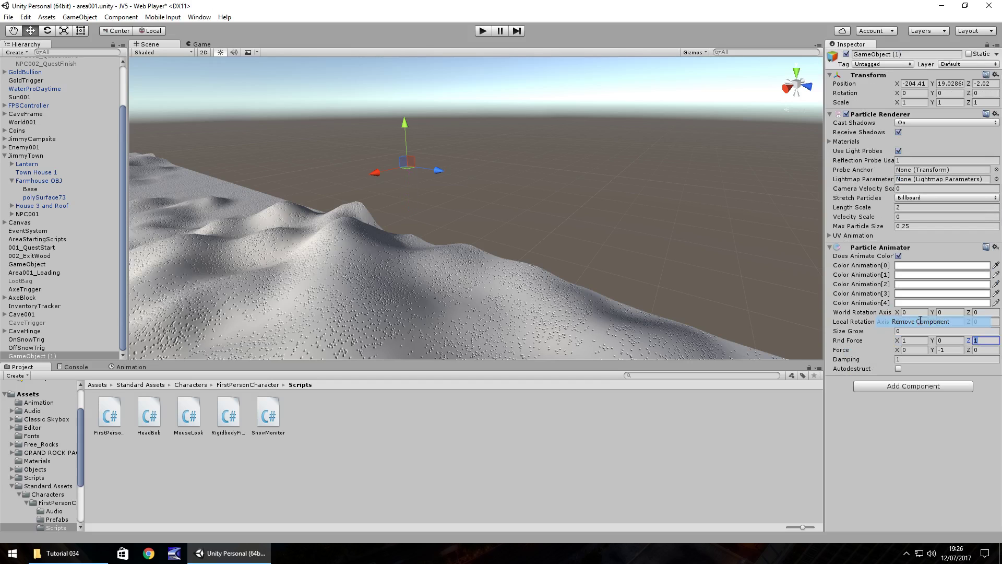
{"action": "left_click", "coordinate": [905, 387]}
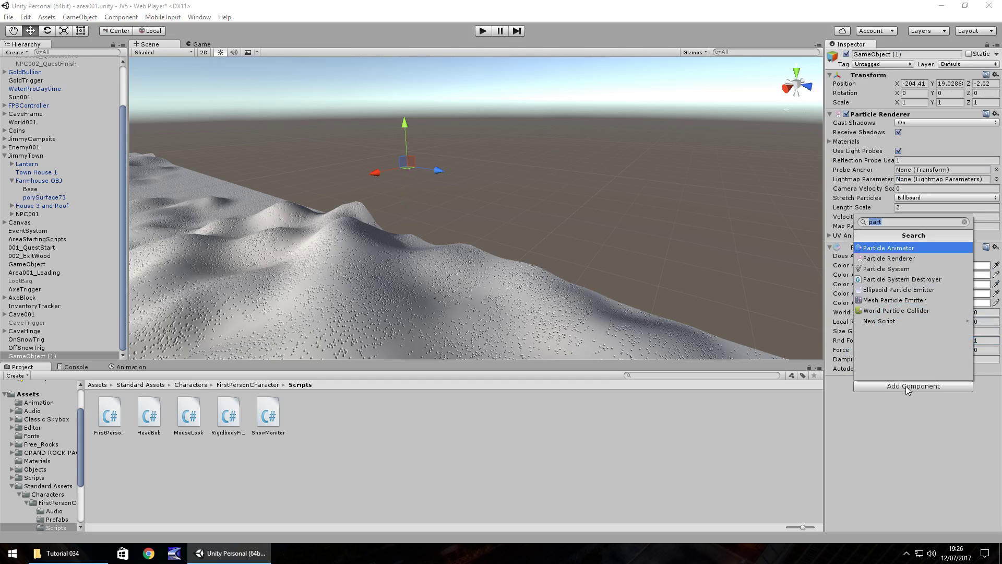
{"action": "left_click", "coordinate": [886, 290]}
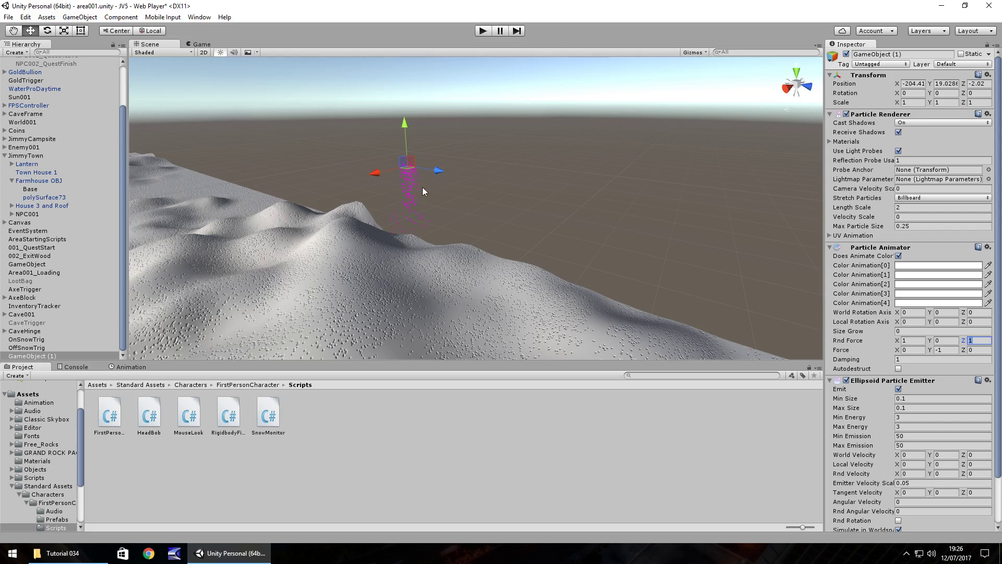
{"action": "scroll", "coordinate": [898, 364], "scroll_direction": "down", "scroll_amount": 3}
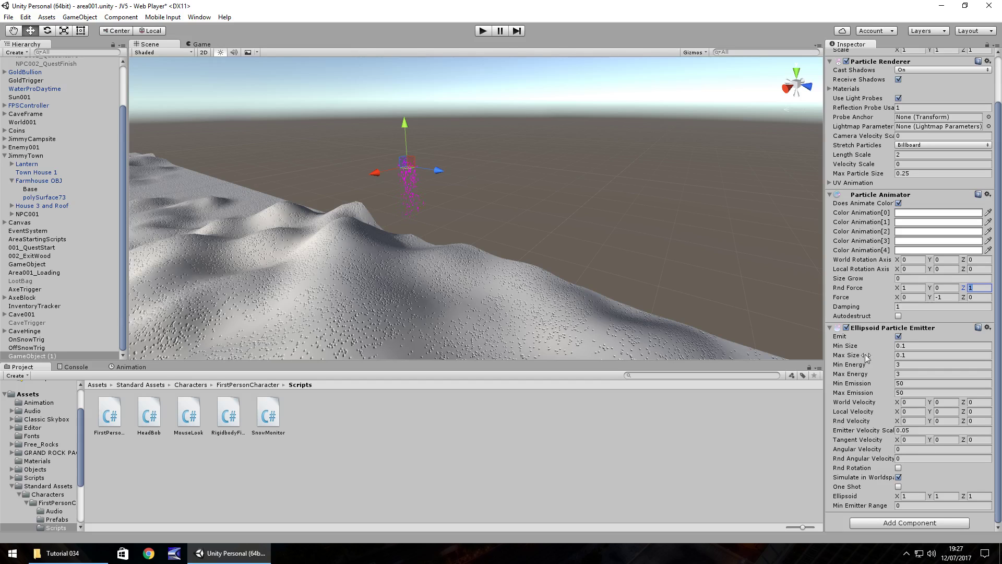
Step: Set emitter Max Size 0.5, Energy 5–50 and Emission 500–1000
{"action": "left_click", "coordinate": [906, 346]}
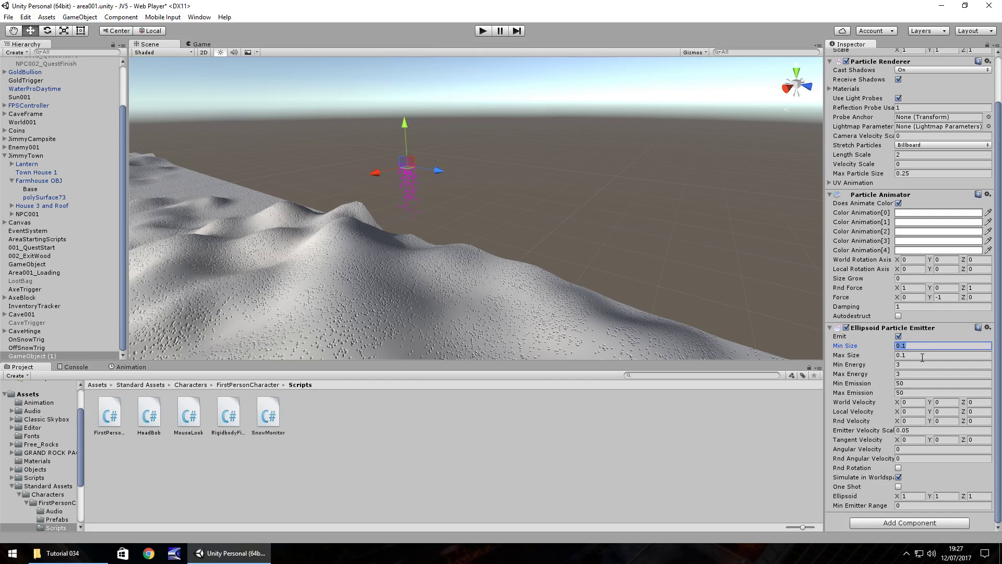
{"action": "left_click", "coordinate": [923, 356]}
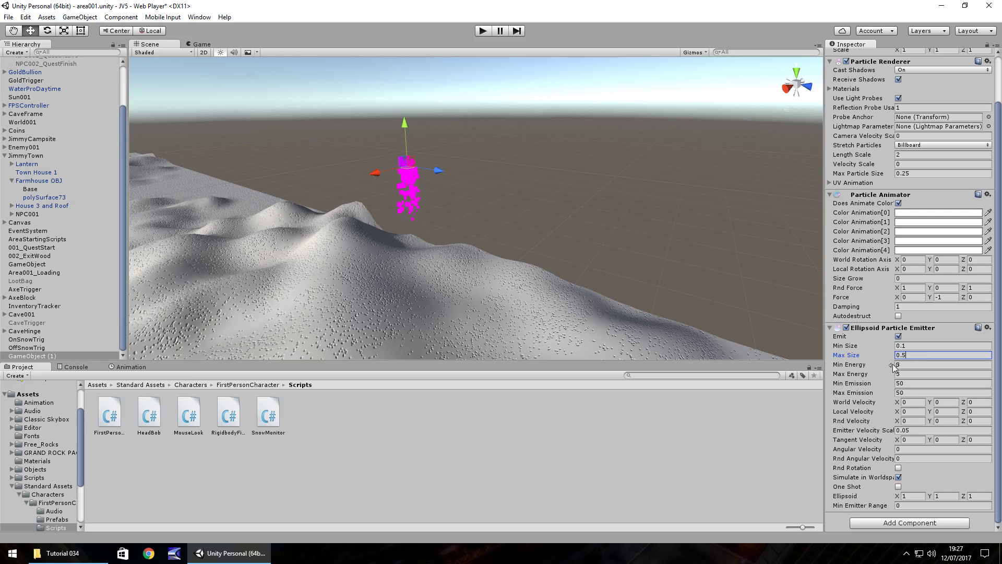
{"action": "mouse_move", "coordinate": [846, 346]}
{"action": "type", "text": "0.5"}
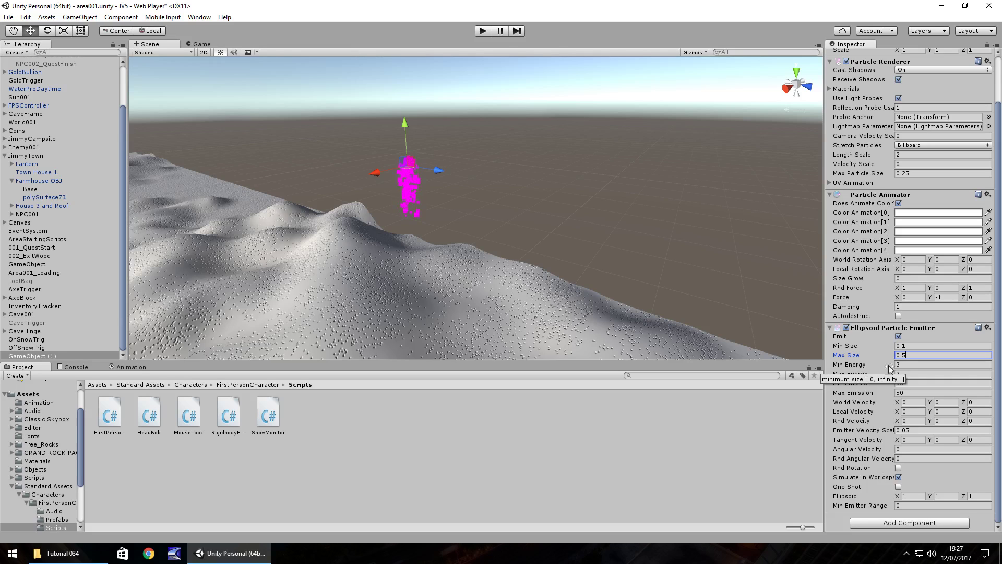
{"action": "left_click", "coordinate": [906, 365]}
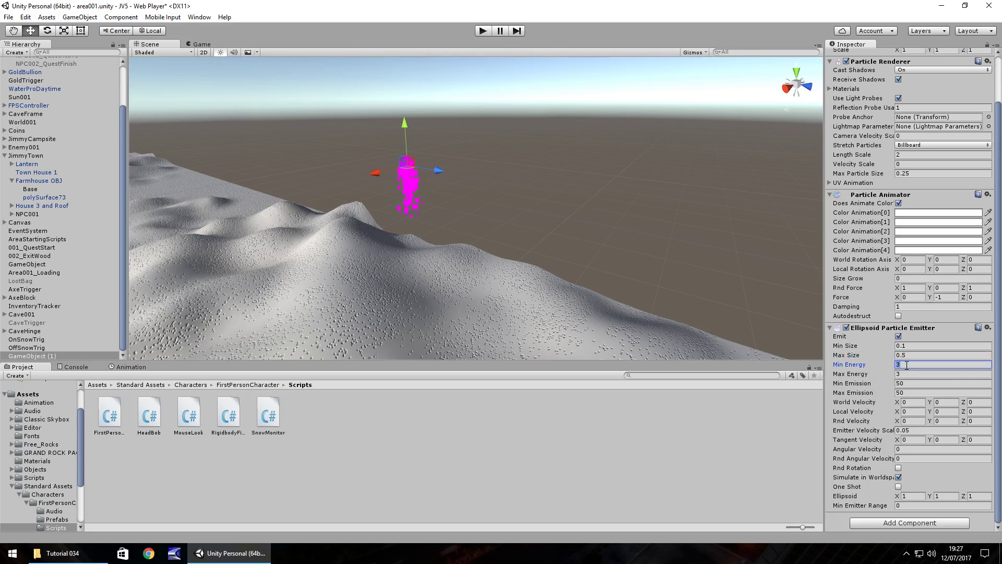
{"action": "type", "text": "5"}
{"action": "left_click", "coordinate": [906, 373]}
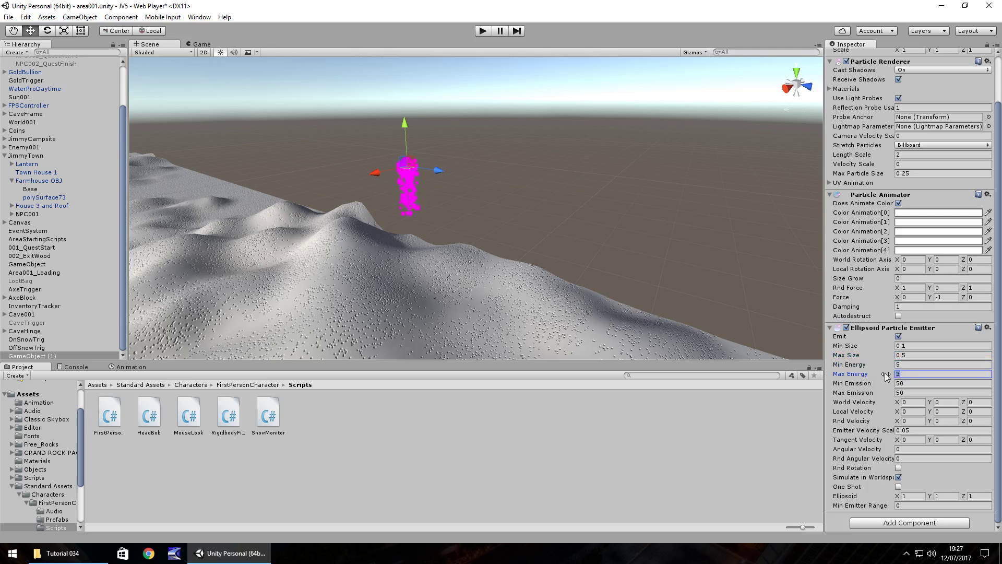
{"action": "type", "text": "50"}
{"action": "left_click", "coordinate": [909, 383]}
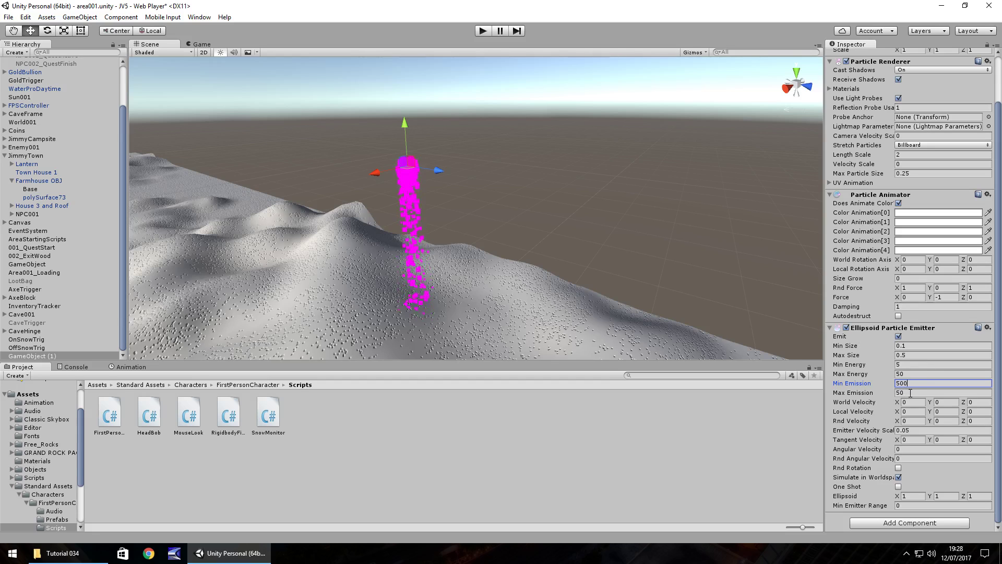
{"action": "left_click", "coordinate": [911, 393]}
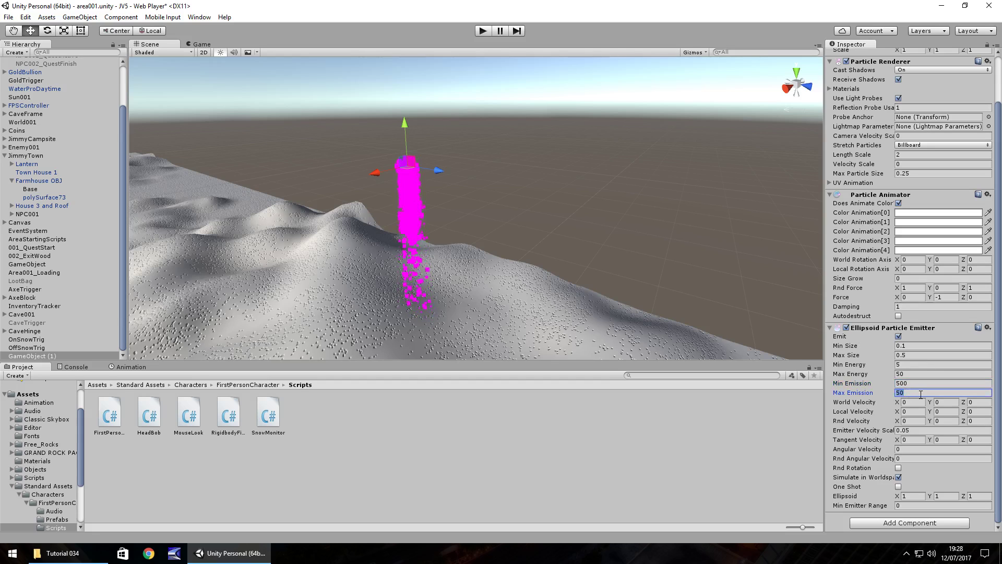
{"action": "type", "text": "1000"}
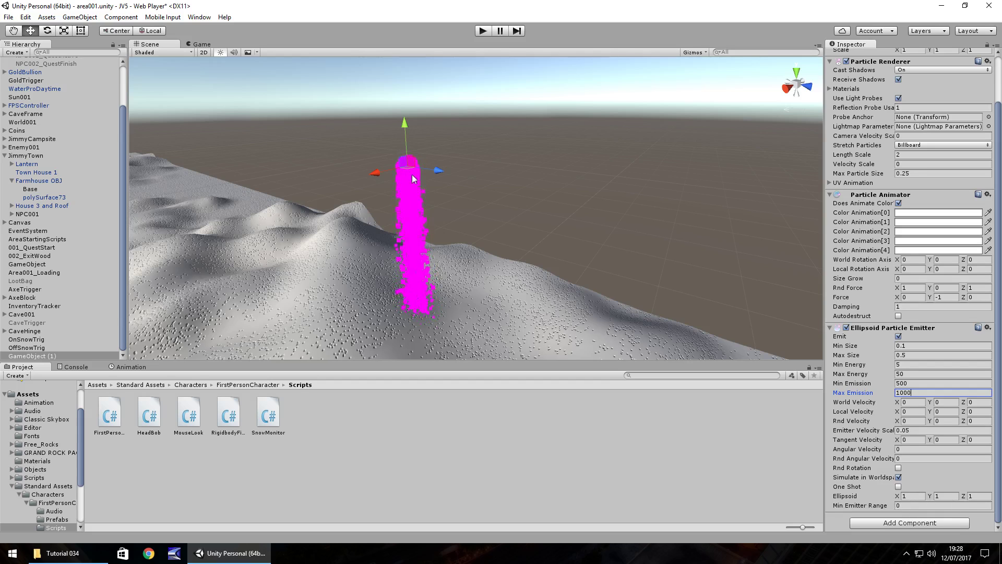
Step: Set Ellipsoid X and Z to 10, then raise Ellipsoid Z to 100
{"action": "left_click", "coordinate": [921, 495]}
{"action": "type", "text": "10"}
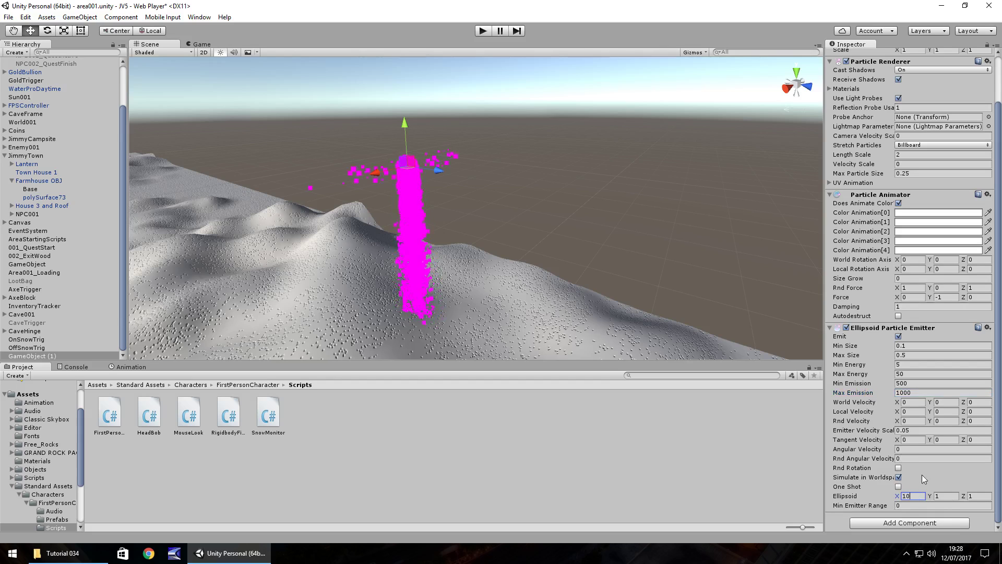
{"action": "left_click", "coordinate": [978, 495]}
{"action": "type", "text": "10"}
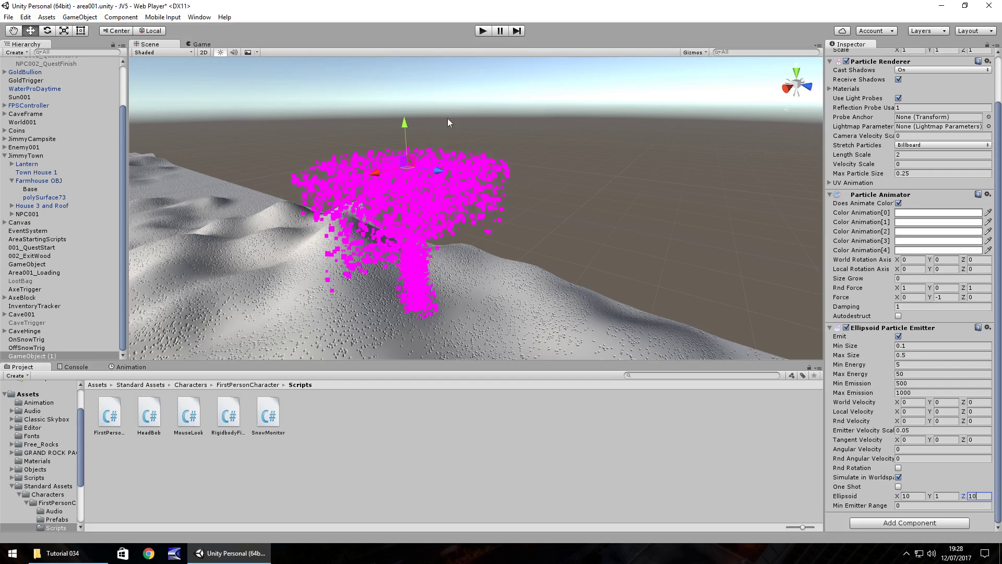
{"action": "middle_click_drag", "start_coordinate": [356, 137], "coordinate": [800, 114]}
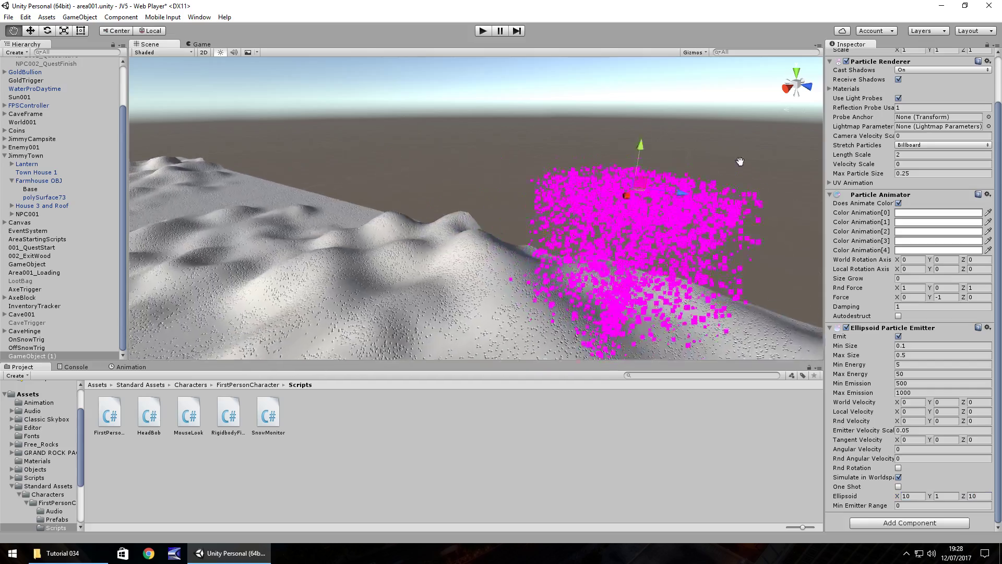
{"action": "mouse_move", "coordinate": [682, 157]}
{"action": "middle_mouse_down"}
{"action": "mouse_move", "coordinate": [233, 243]}
{"action": "mouse_move", "coordinate": [322, 222]}
{"action": "middle_mouse_up"}
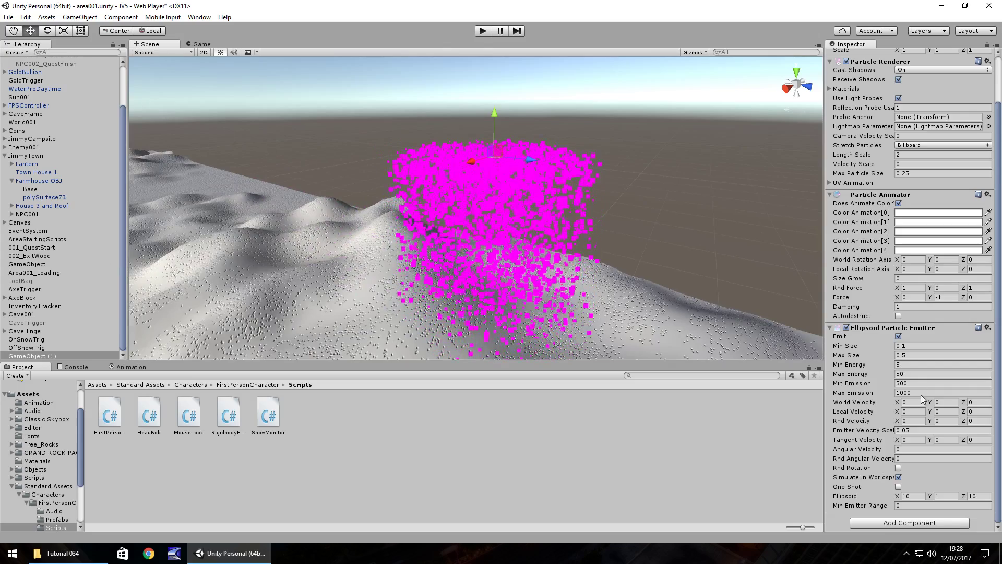
{"action": "left_click", "coordinate": [975, 496]}
{"action": "type", "text": "100"}
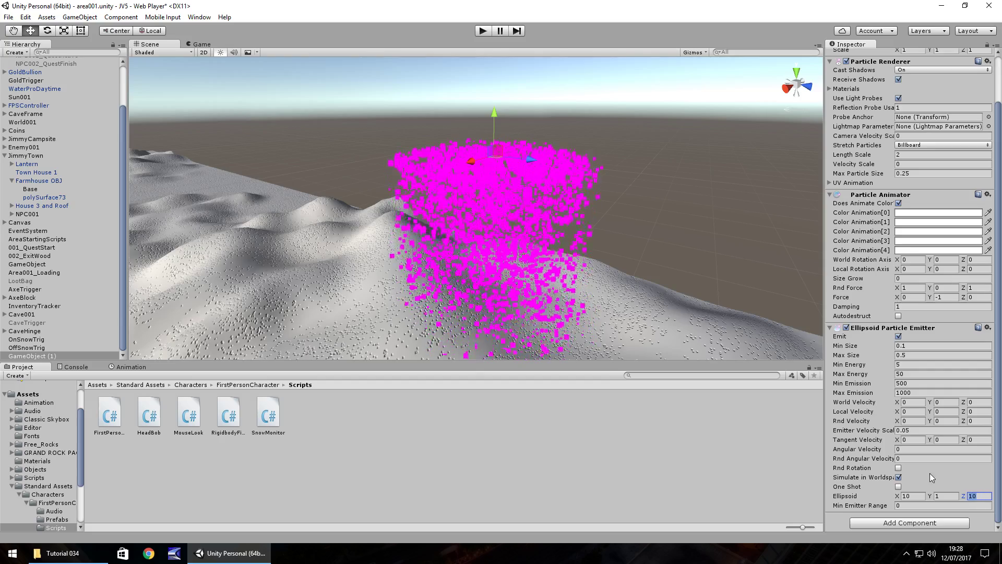
{"action": "scroll", "coordinate": [425, 137], "scroll_direction": "down", "scroll_amount": 3}
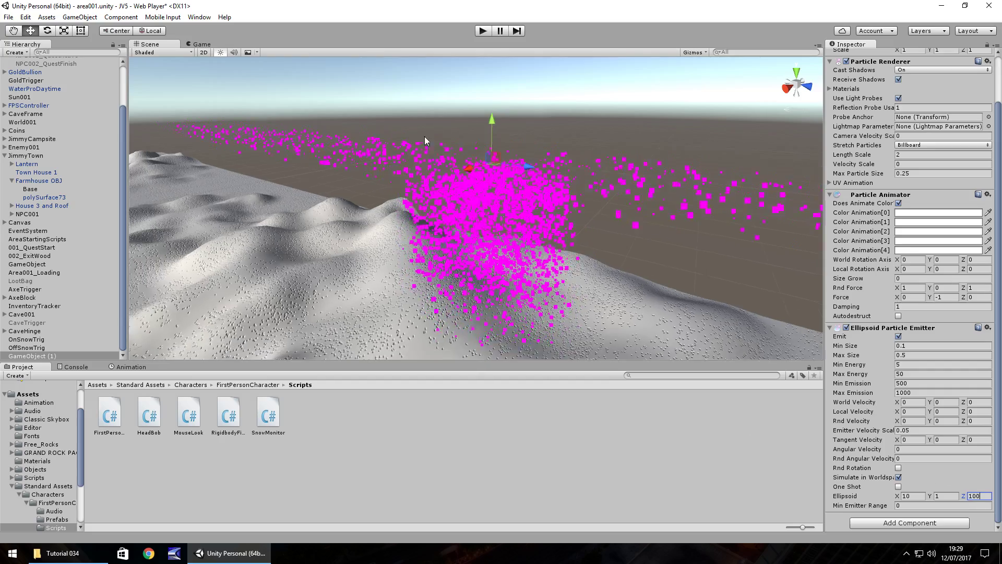
{"action": "middle_click_drag", "start_coordinate": [405, 136], "coordinate": [547, 249]}
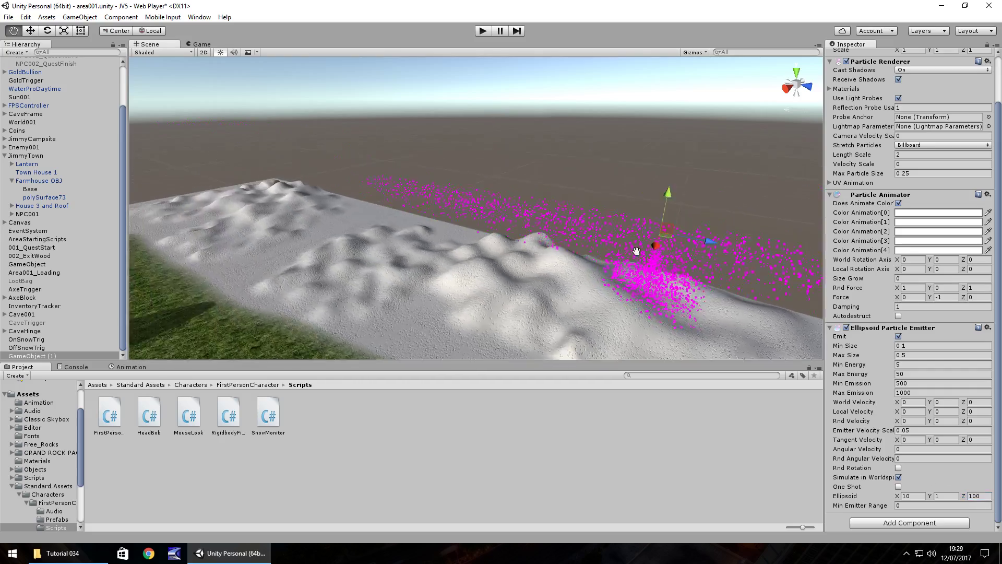
Step: View the area from above and move the emitter along the snow strip
{"action": "right_click_drag", "start_coordinate": [547, 249], "coordinate": [328, 154]}
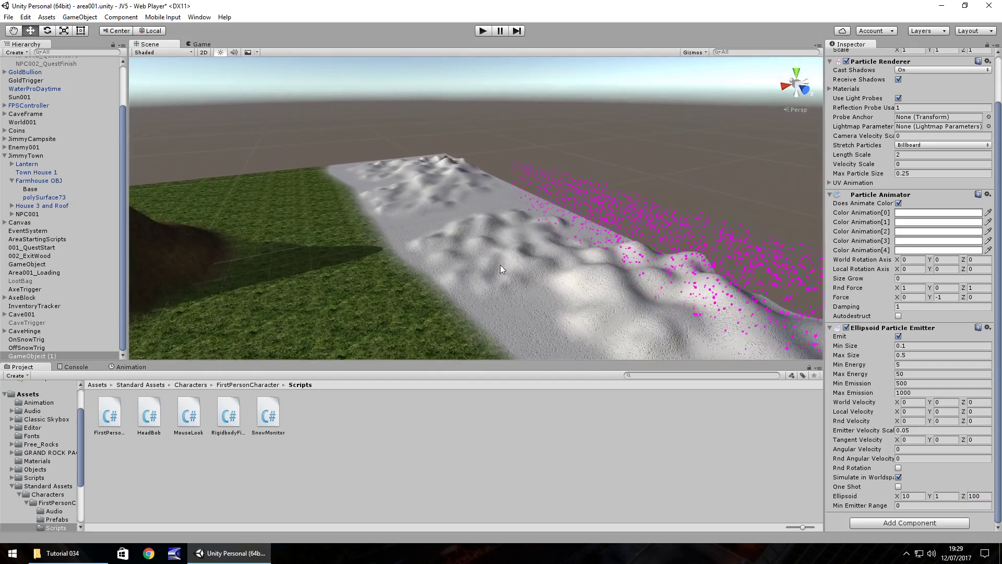
{"action": "mouse_move", "coordinate": [539, 327]}
{"action": "right_mouse_down"}
{"action": "mouse_move", "coordinate": [600, 282]}
{"action": "mouse_move", "coordinate": [581, 186]}
{"action": "right_mouse_up"}
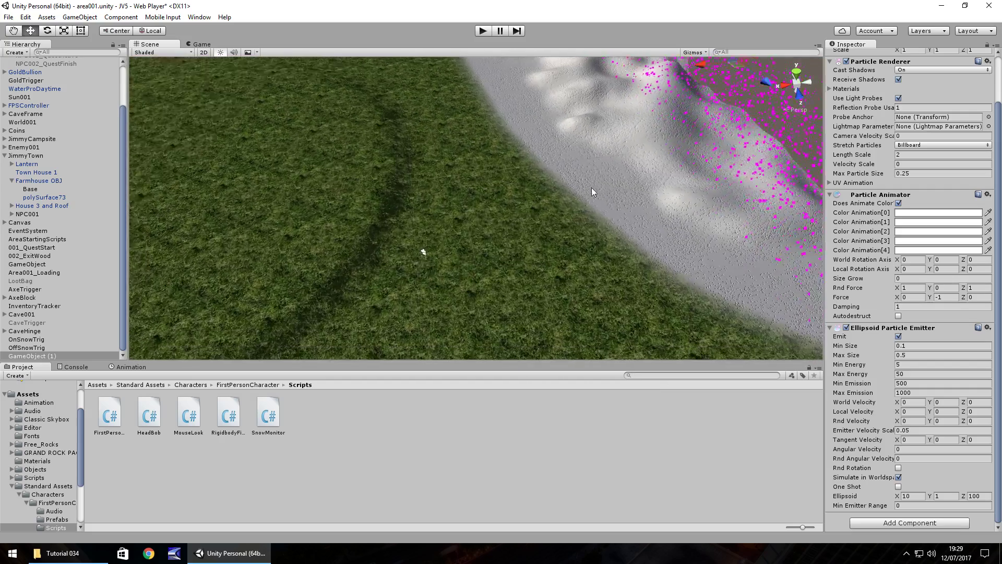
{"action": "scroll", "coordinate": [580, 183], "scroll_direction": "down", "scroll_amount": 5}
{"action": "mouse_move", "coordinate": [571, 182]}
{"action": "middle_mouse_down"}
{"action": "mouse_move", "coordinate": [631, 164]}
{"action": "mouse_move", "coordinate": [560, 259]}
{"action": "mouse_move", "coordinate": [539, 335]}
{"action": "middle_mouse_up"}
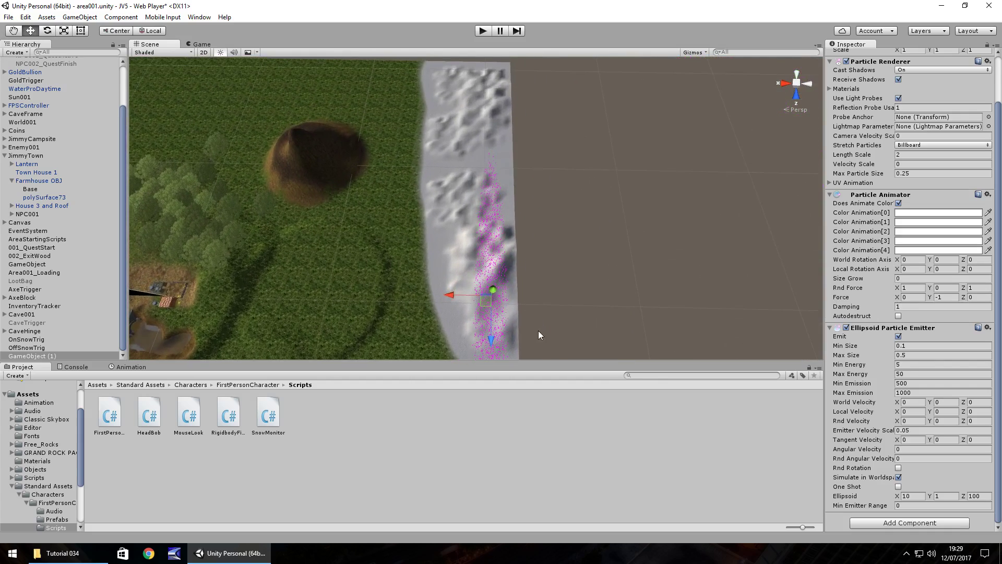
{"action": "left_click_drag", "start_coordinate": [491, 337], "coordinate": [472, 171]}
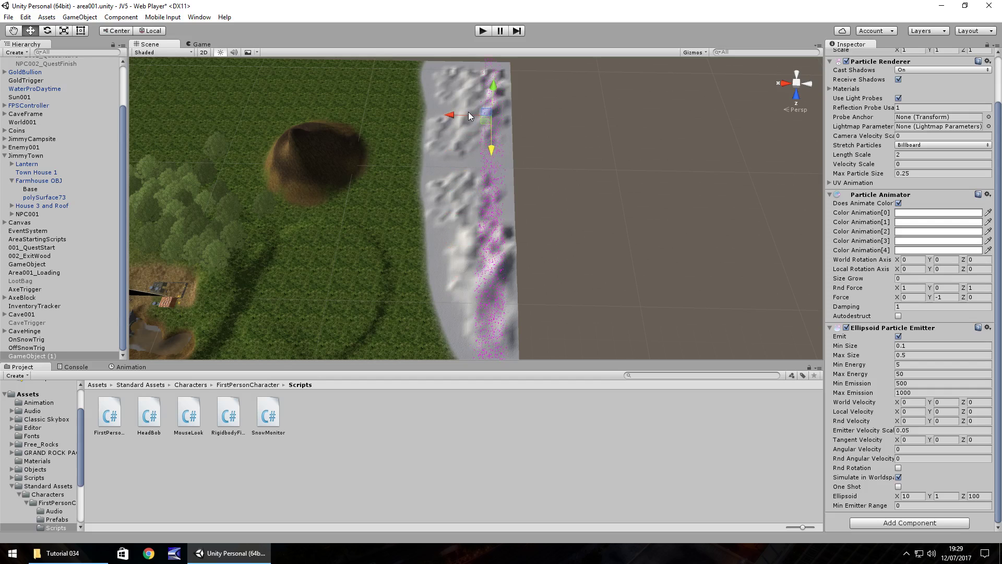
{"action": "left_click_drag", "start_coordinate": [469, 111], "coordinate": [468, 38]}
Step: Lower the emitter toward the terrain and slide it onto the snow strip
{"action": "right_click_drag", "start_coordinate": [468, 209], "coordinate": [469, 93]}
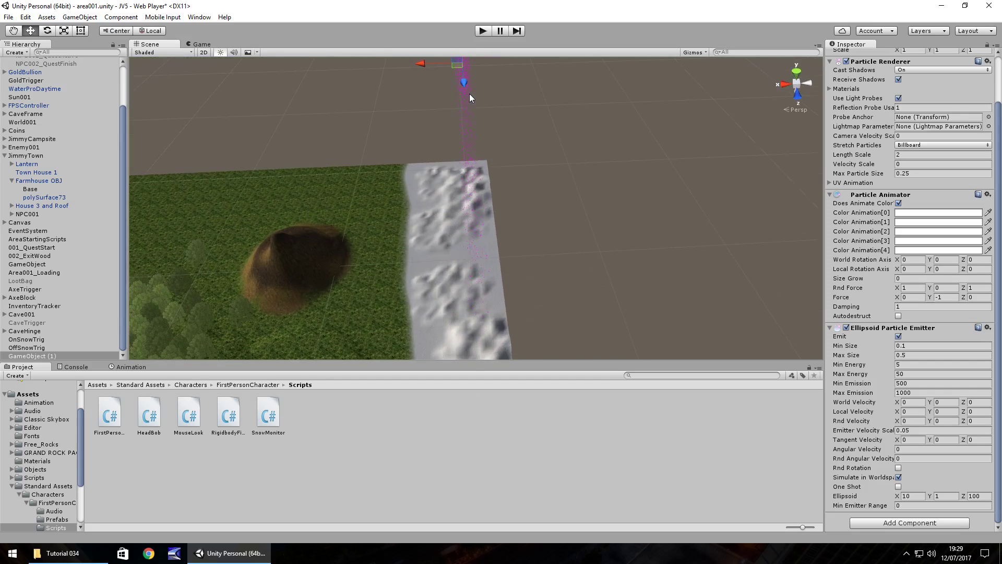
{"action": "left_click_drag", "start_coordinate": [465, 90], "coordinate": [466, 122]}
{"action": "mouse_move", "coordinate": [462, 118]}
{"action": "right_mouse_down"}
{"action": "mouse_move", "coordinate": [362, 260]}
{"action": "mouse_move", "coordinate": [379, 256]}
{"action": "right_mouse_up"}
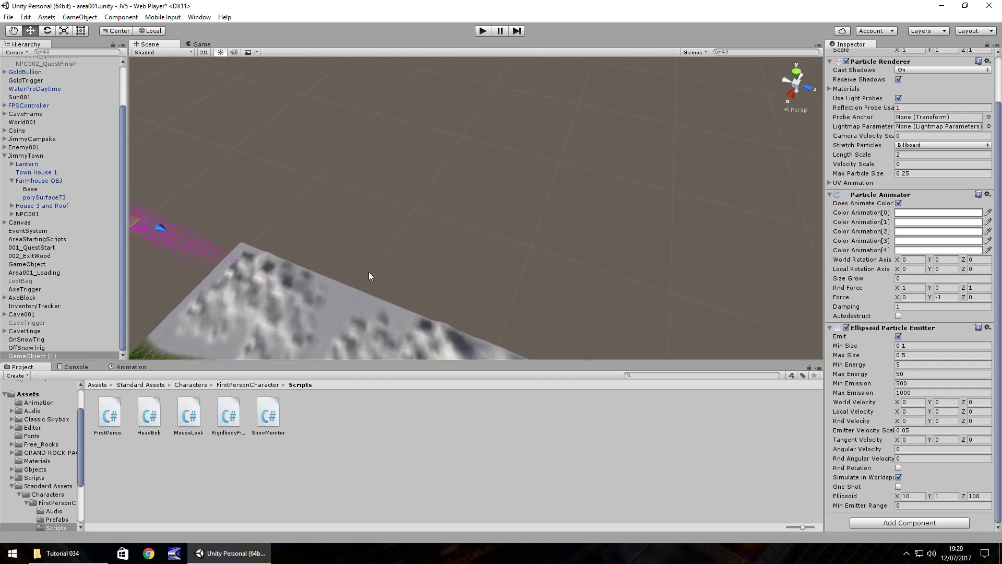
{"action": "mouse_move", "coordinate": [379, 256]}
{"action": "right_mouse_down"}
{"action": "mouse_move", "coordinate": [496, 299]}
{"action": "mouse_move", "coordinate": [731, 418]}
{"action": "mouse_move", "coordinate": [208, 216]}
{"action": "right_mouse_up"}
{"action": "left_click_drag", "start_coordinate": [238, 188], "coordinate": [343, 237]}
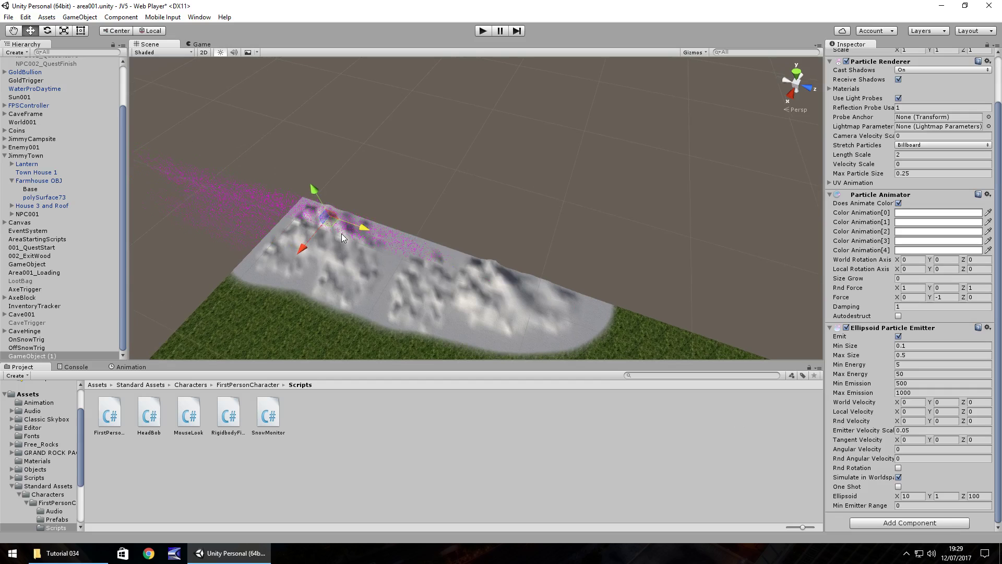
{"action": "mouse_move", "coordinate": [341, 233]}
{"action": "left_mouse_down"}
{"action": "mouse_move", "coordinate": [371, 228]}
{"action": "mouse_move", "coordinate": [429, 250]}
{"action": "left_mouse_up"}
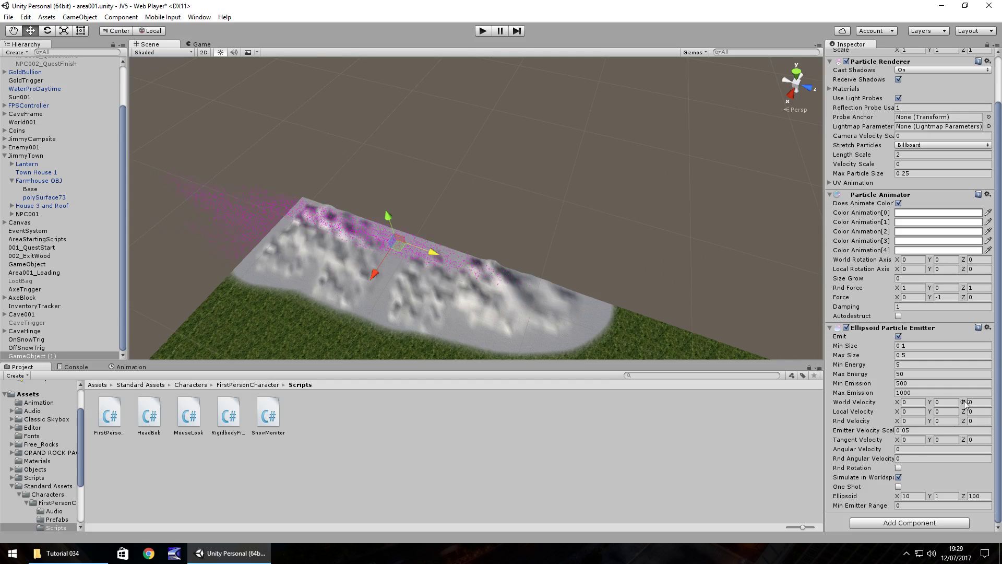
Step: Set the emitter's Ellipsoid X to 50 and Z to 150
{"action": "left_click", "coordinate": [916, 498]}
{"action": "key", "text": "Return"}
{"action": "type", "text": "25"}
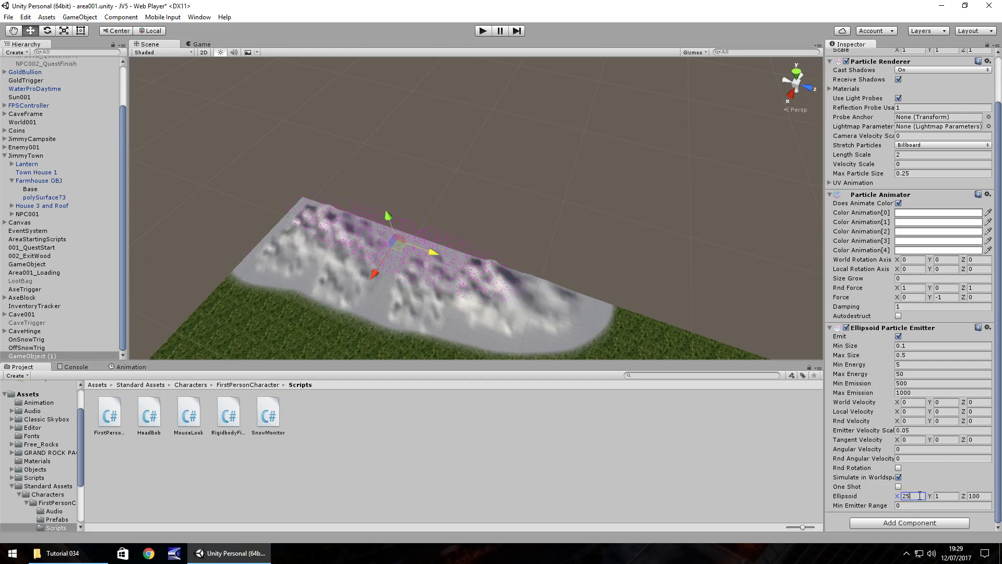
{"action": "type", "text": "0"}
{"action": "left_click", "coordinate": [983, 497]}
{"action": "type", "text": "1"}
Step: Raise the emitter high into the sky above the snow strip
{"action": "left_click_drag", "start_coordinate": [574, 238], "coordinate": [513, 236], "text": "alt"}
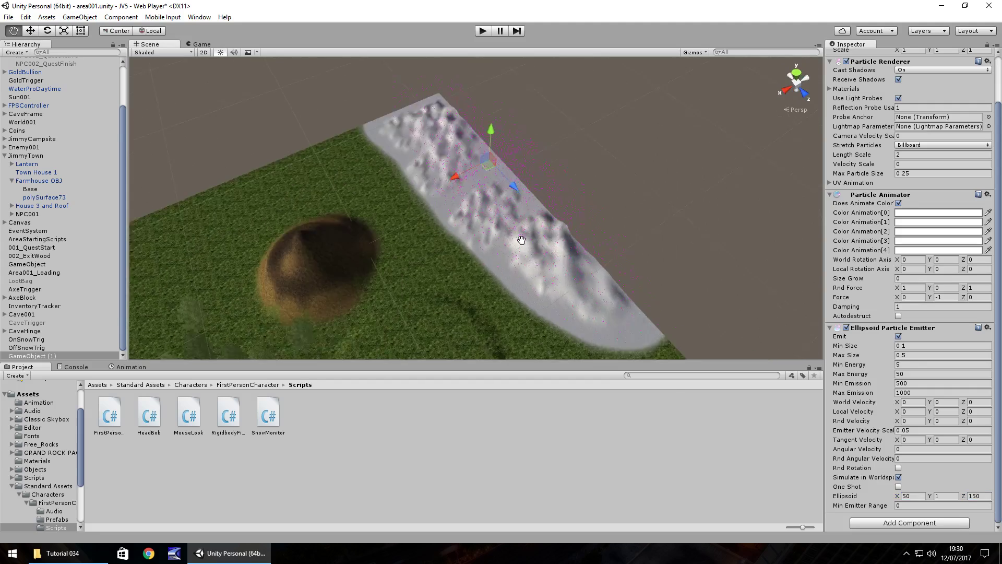
{"action": "scroll", "coordinate": [496, 236], "scroll_direction": "up", "scroll_amount": 2}
{"action": "scroll", "coordinate": [478, 235], "scroll_direction": "up", "scroll_amount": 2}
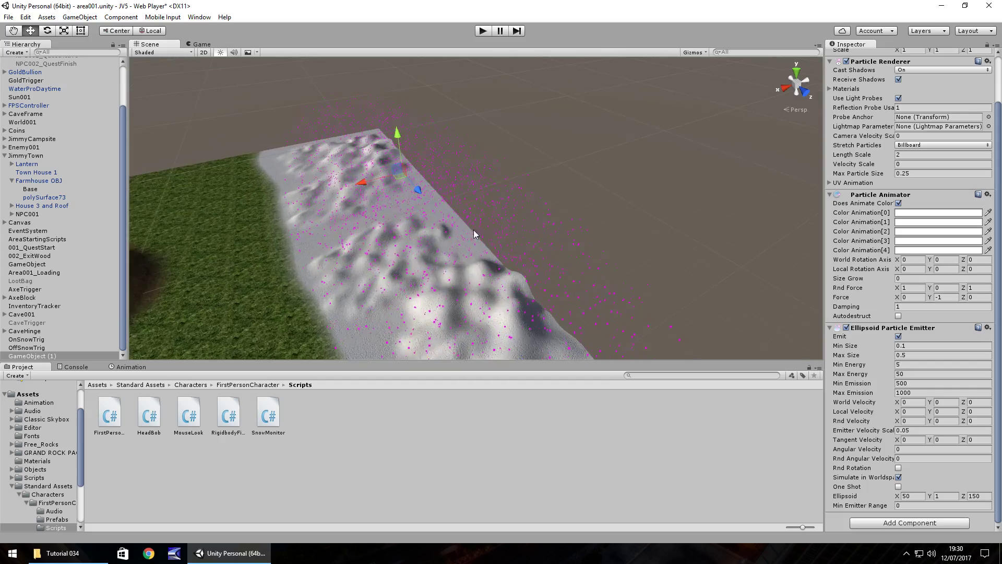
{"action": "scroll", "coordinate": [475, 231], "scroll_direction": "up", "scroll_amount": 2}
{"action": "scroll", "coordinate": [500, 219], "scroll_direction": "up", "scroll_amount": 2}
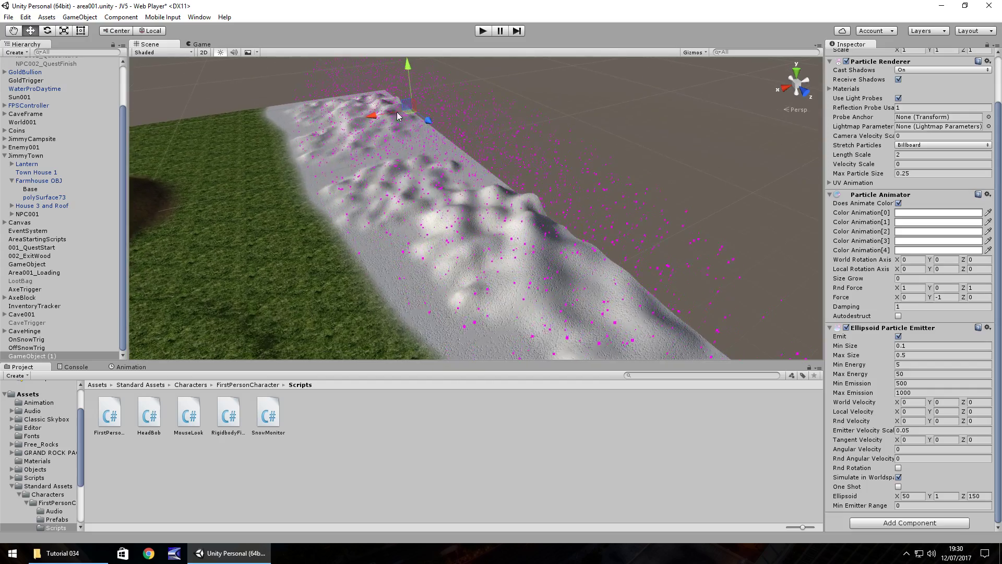
{"action": "left_click_drag", "start_coordinate": [467, 208], "coordinate": [464, 163], "text": "alt"}
{"action": "middle_click_drag", "start_coordinate": [484, 236], "coordinate": [443, 135]}
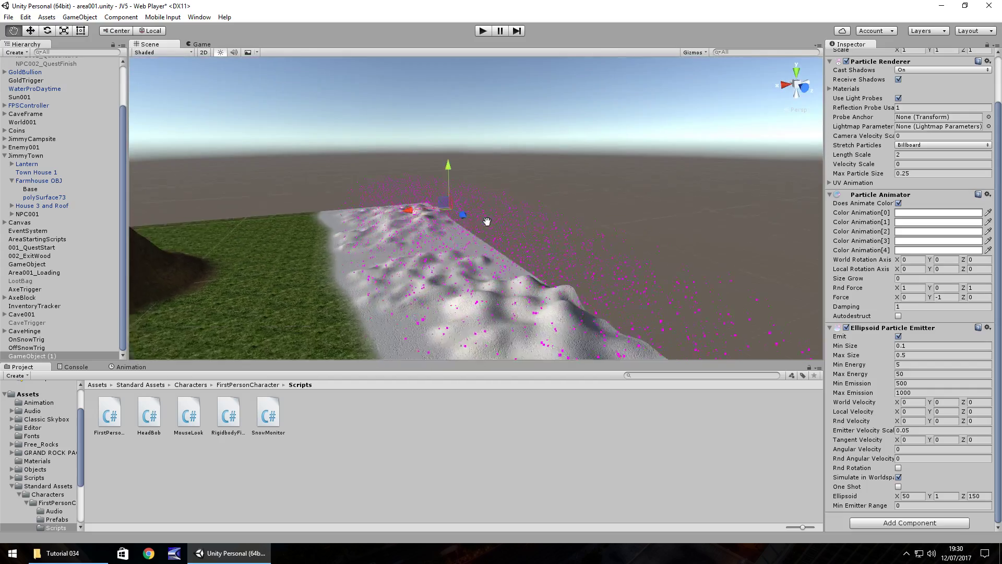
{"action": "left_click_drag", "start_coordinate": [443, 135], "coordinate": [443, 59]}
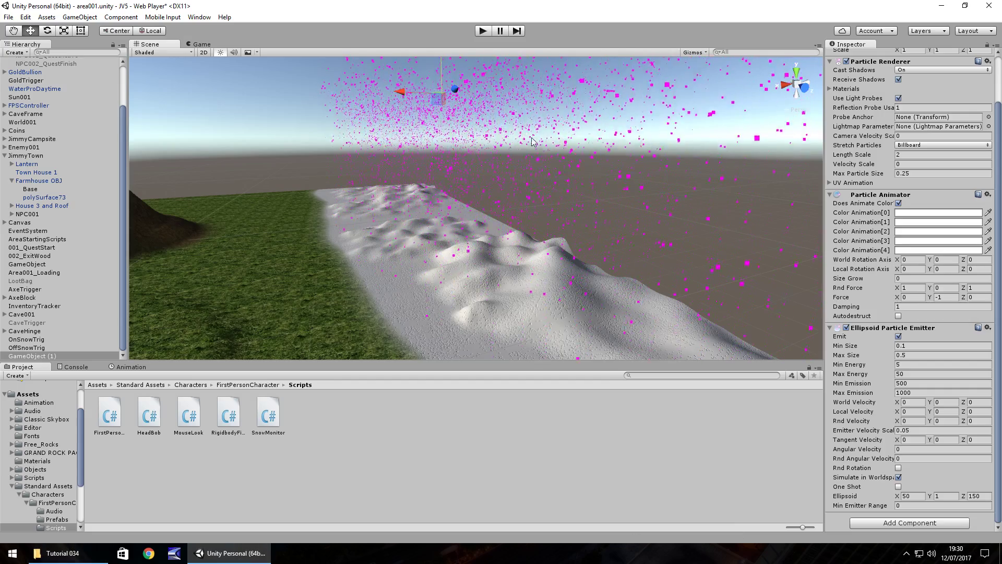
Step: Import the Snowflake image from the tutorial files into the project's Textures folder
{"action": "left_click", "coordinate": [12, 487]}
{"action": "left_click", "coordinate": [36, 526]}
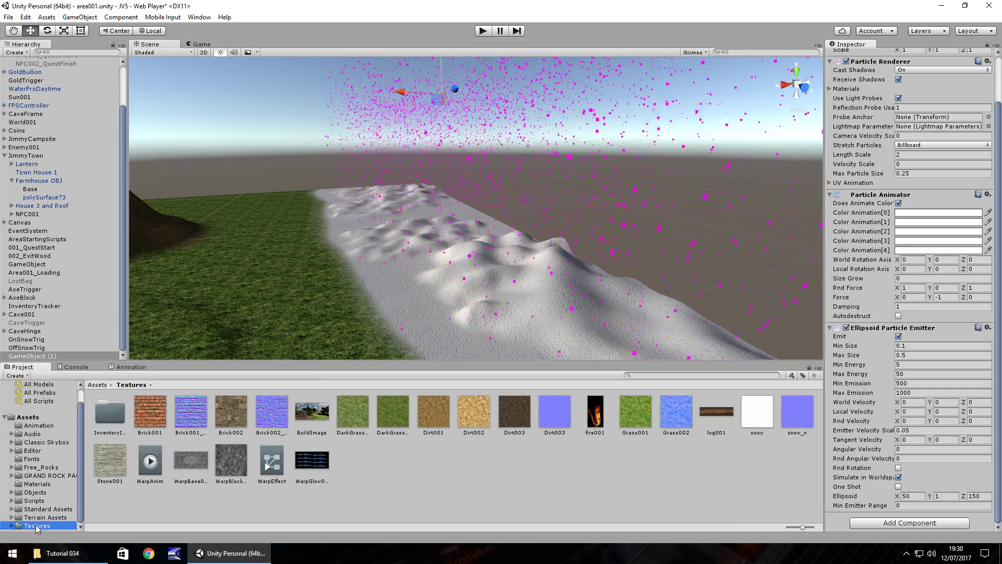
{"action": "left_click", "coordinate": [58, 553]}
{"action": "mouse_move", "coordinate": [116, 96]}
{"action": "left_mouse_down"}
{"action": "mouse_move", "coordinate": [192, 223]}
{"action": "mouse_move", "coordinate": [368, 461]}
{"action": "left_mouse_up"}
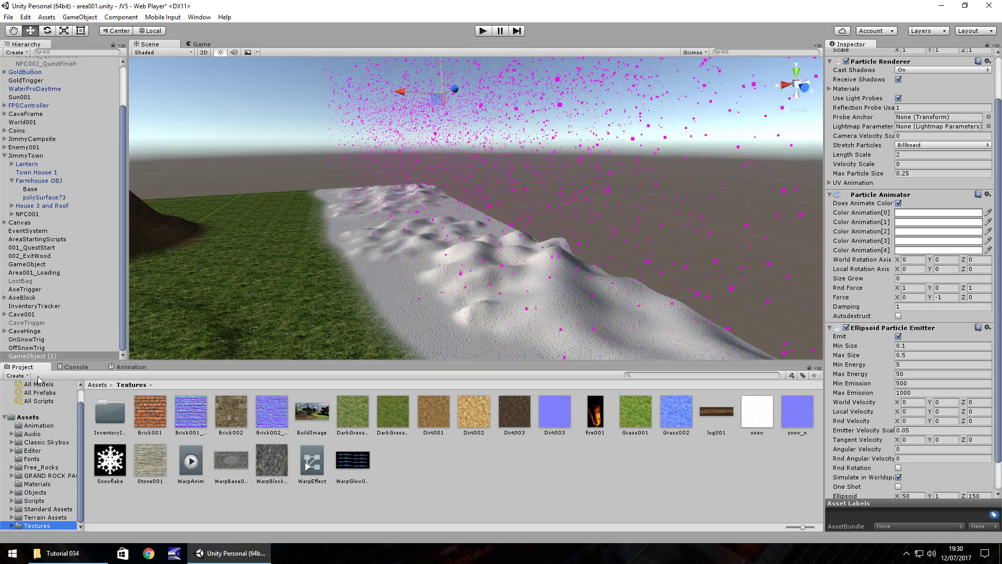
Step: Rename the GameObject (1) particle object to SnowfallObject
{"action": "left_click", "coordinate": [22, 357]}
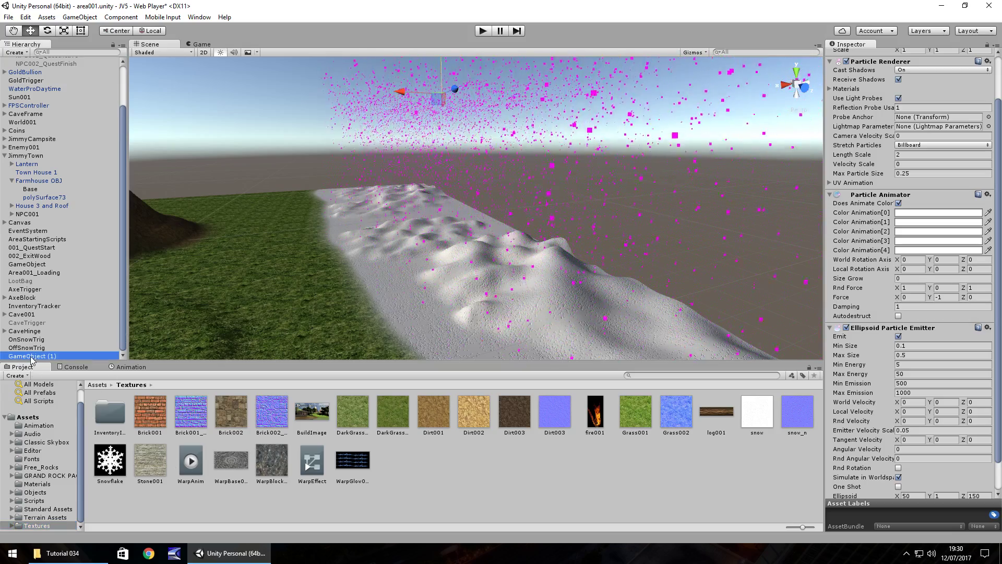
{"action": "left_click", "coordinate": [32, 358]}
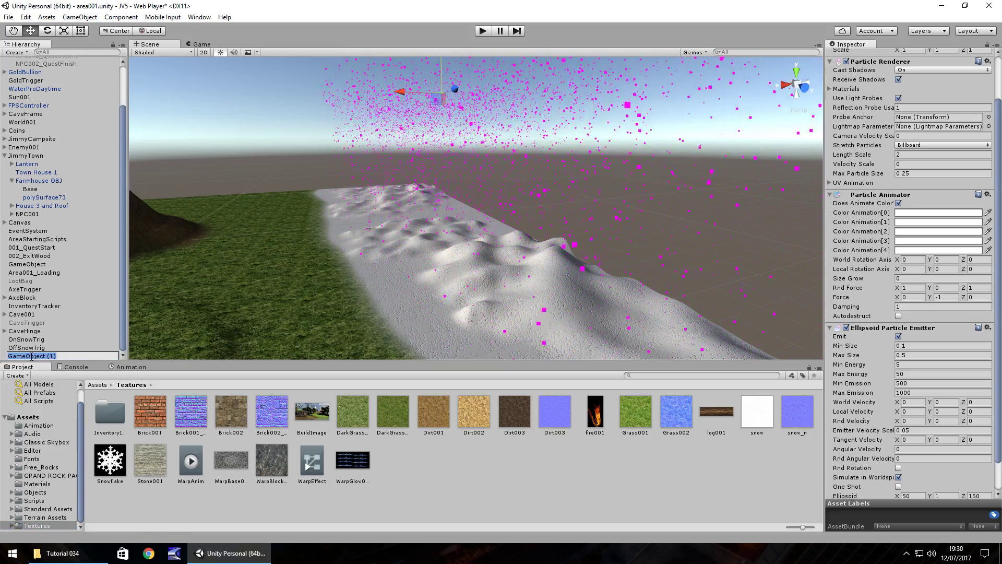
{"action": "type", "text": "Snowfall"}
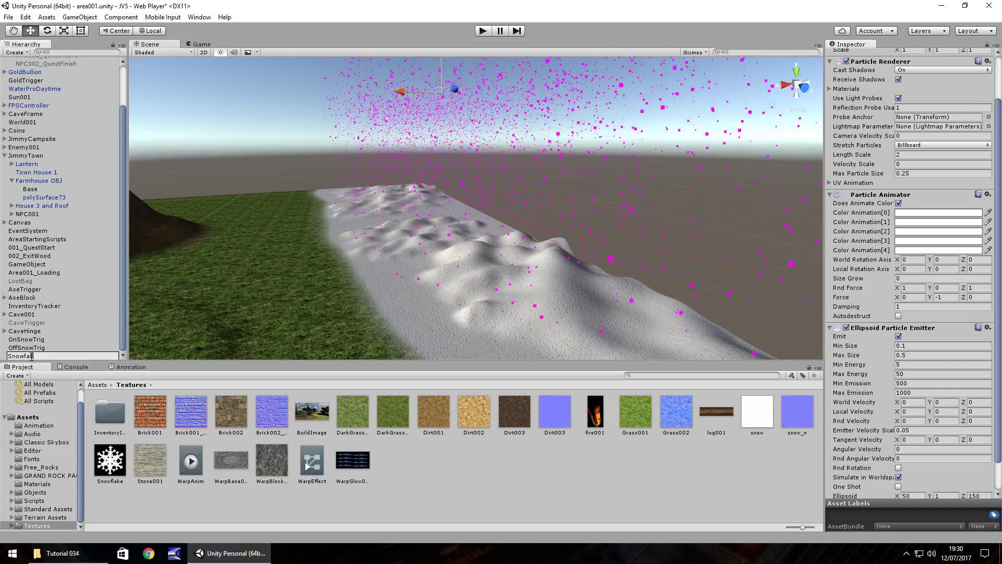
{"action": "type", "text": "Object"}
{"action": "key", "text": "Return"}
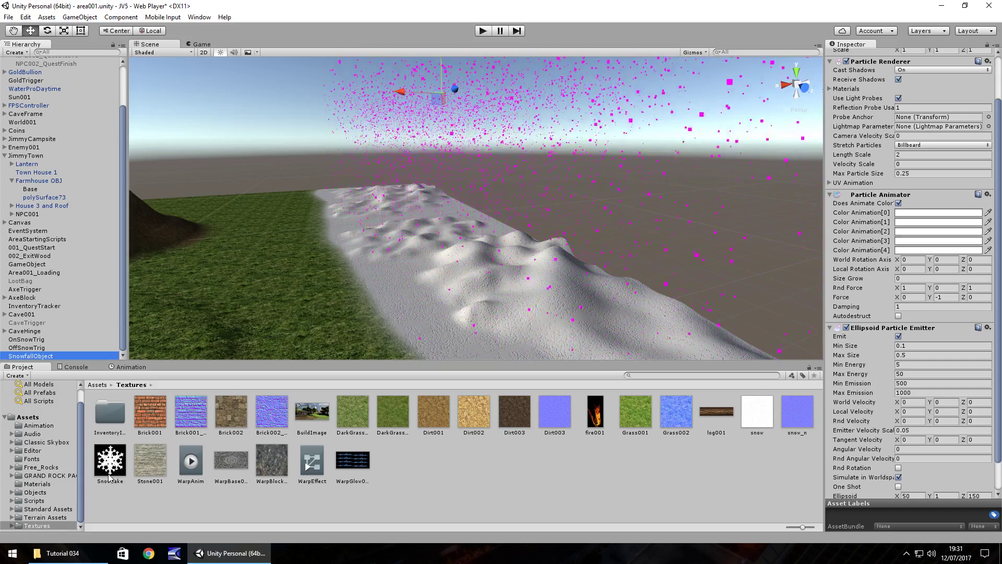
Step: Create a new material named Snowfall in the Materials folder
{"action": "left_click", "coordinate": [37, 484]}
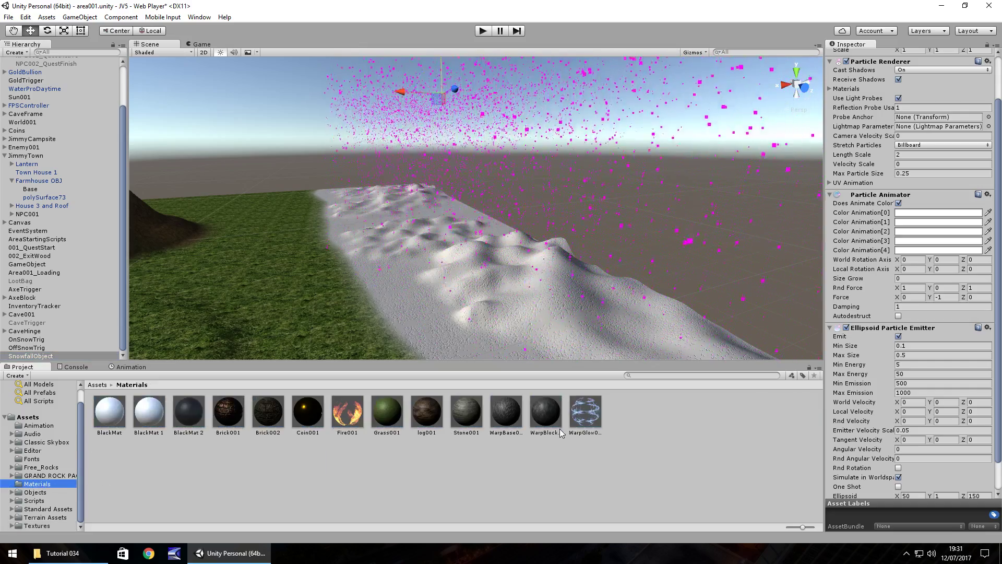
{"action": "right_click", "coordinate": [643, 422]}
{"action": "mouse_move", "coordinate": [706, 232]}
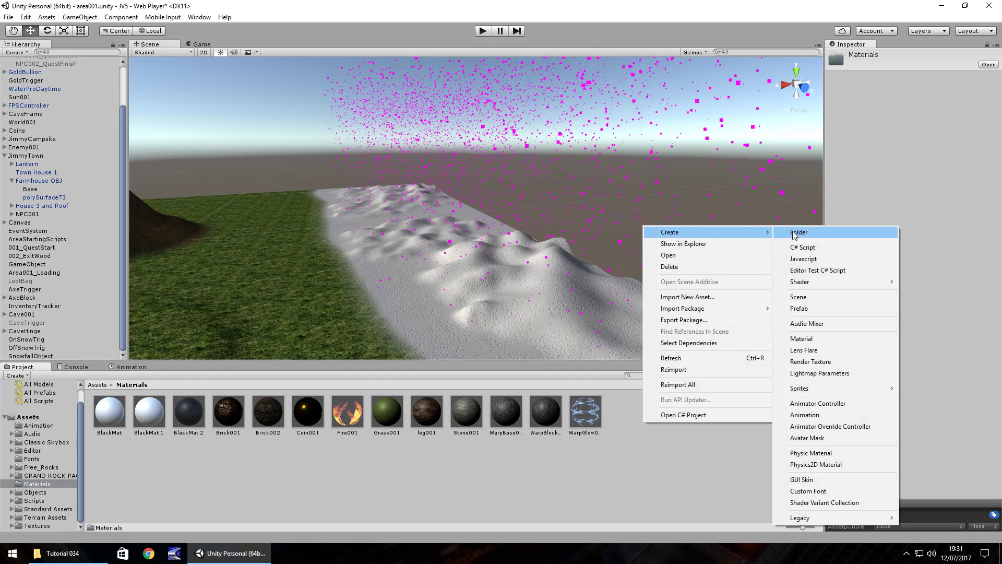
{"action": "left_click", "coordinate": [807, 344]}
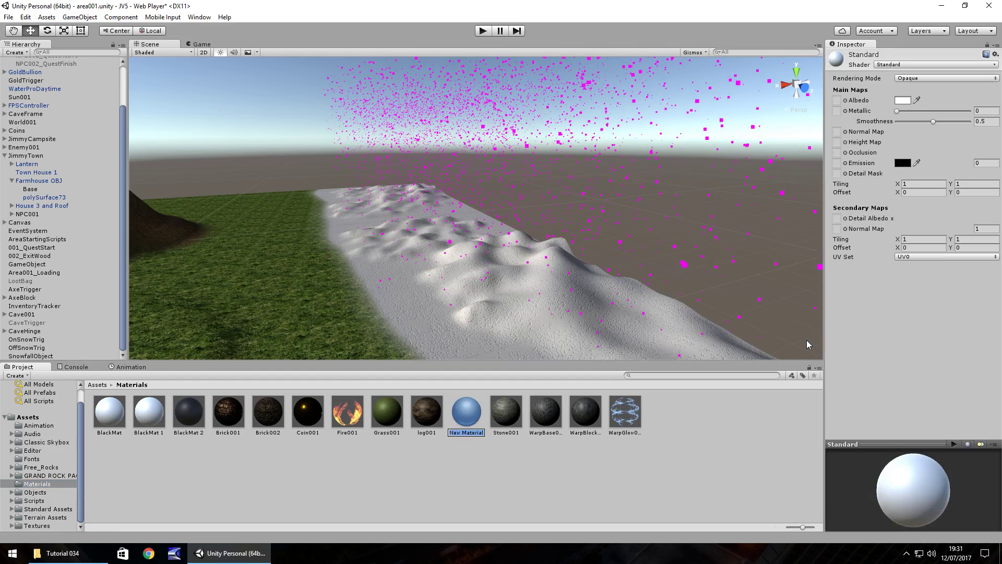
{"action": "type", "text": "Snowfa"}
{"action": "type", "text": "ll"}
{"action": "key", "text": "Return"}
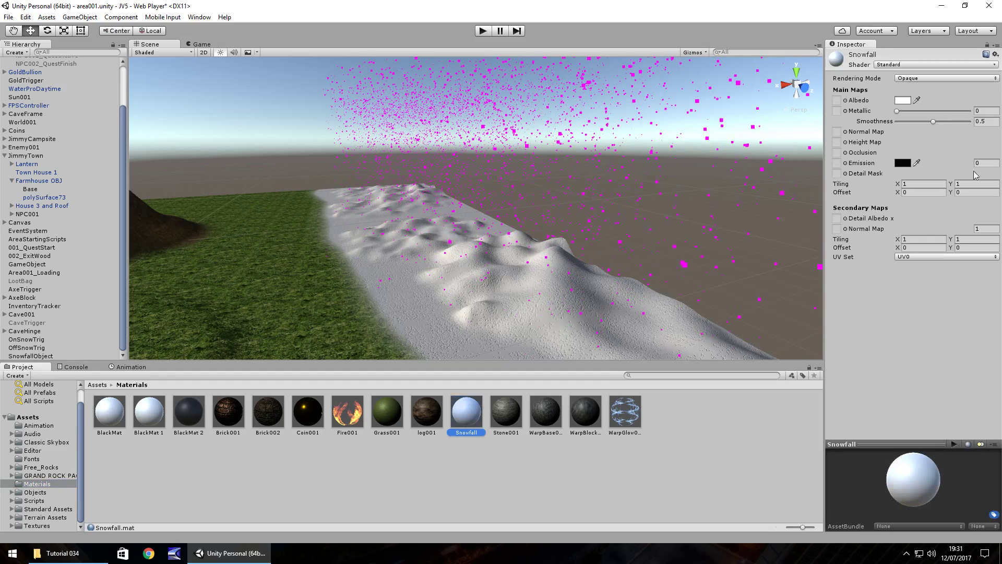
Step: Give Snowfall the Snowflake texture as Albedo and the Particles/Multiply (Double) shader
{"action": "left_click", "coordinate": [47, 526]}
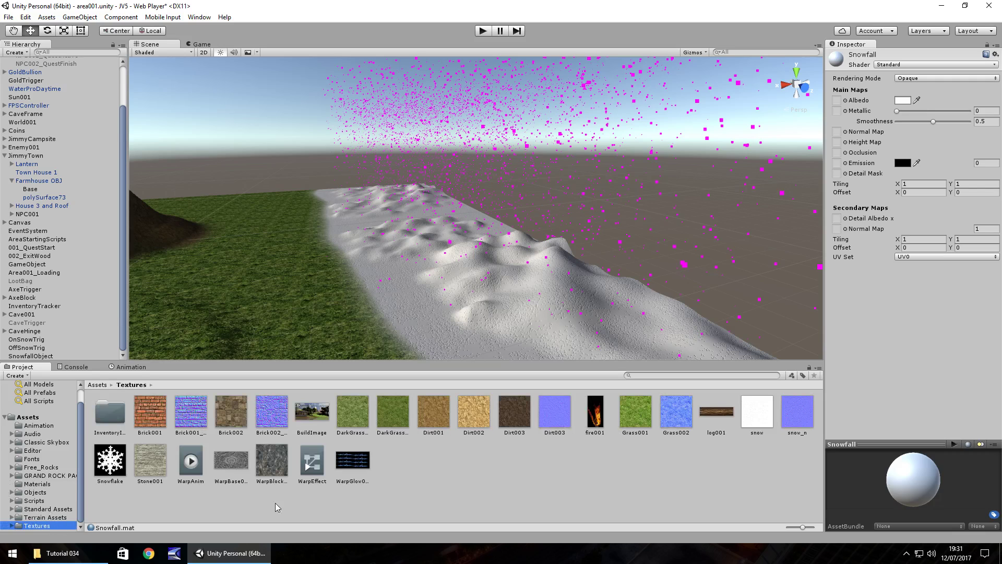
{"action": "left_click_drag", "start_coordinate": [111, 459], "coordinate": [837, 101]}
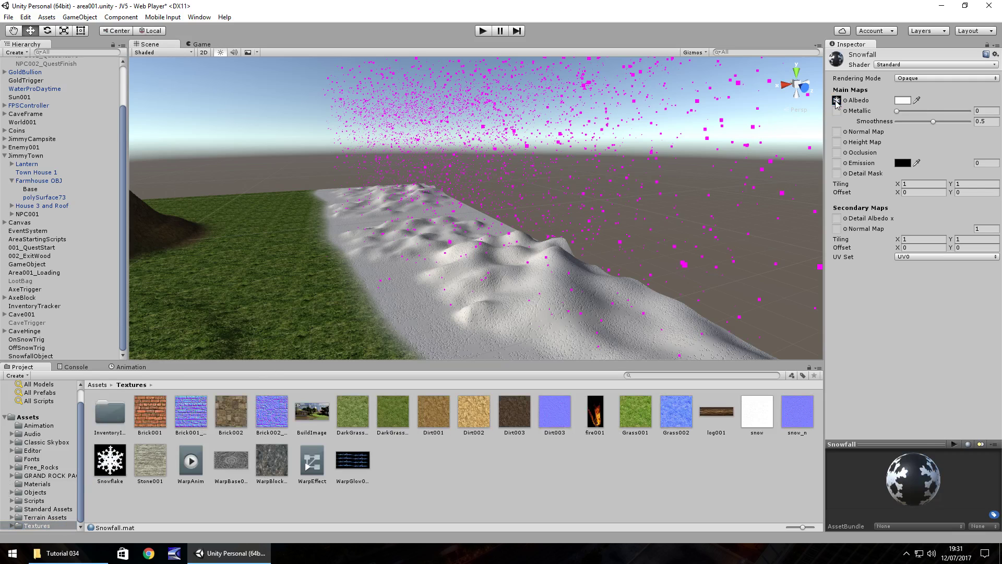
{"action": "left_click", "coordinate": [908, 66]}
{"action": "mouse_move", "coordinate": [909, 146]}
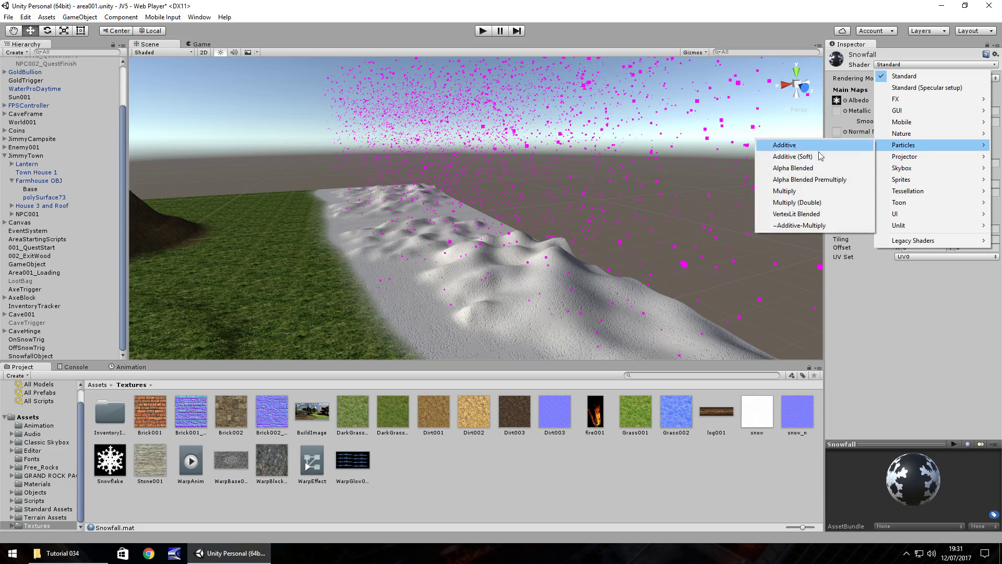
{"action": "left_click", "coordinate": [784, 204]}
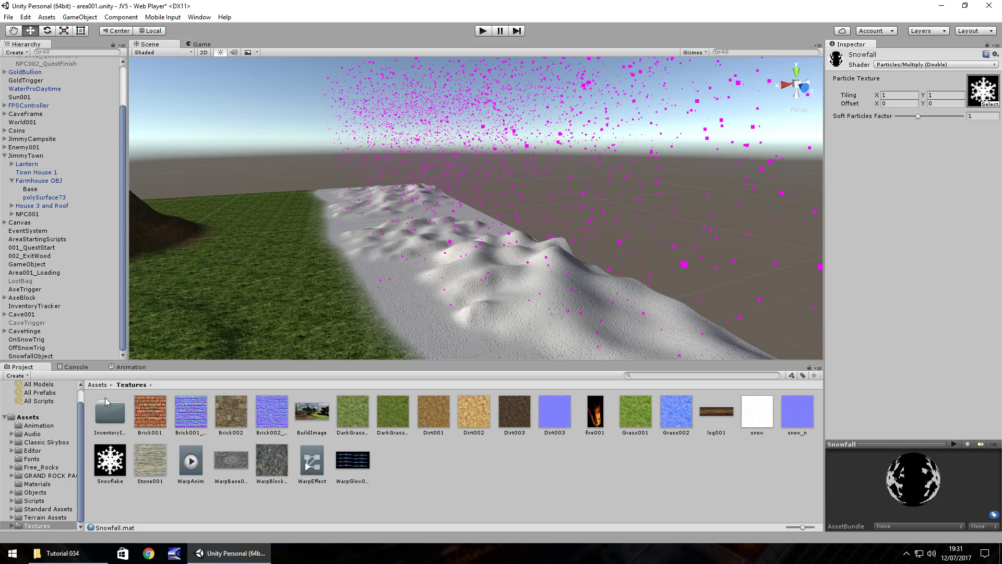
Step: Apply the Snowfall material to SnowfallObject and reselect it to inspect the particles
{"action": "left_click", "coordinate": [36, 485]}
{"action": "left_click_drag", "start_coordinate": [472, 415], "coordinate": [37, 356]}
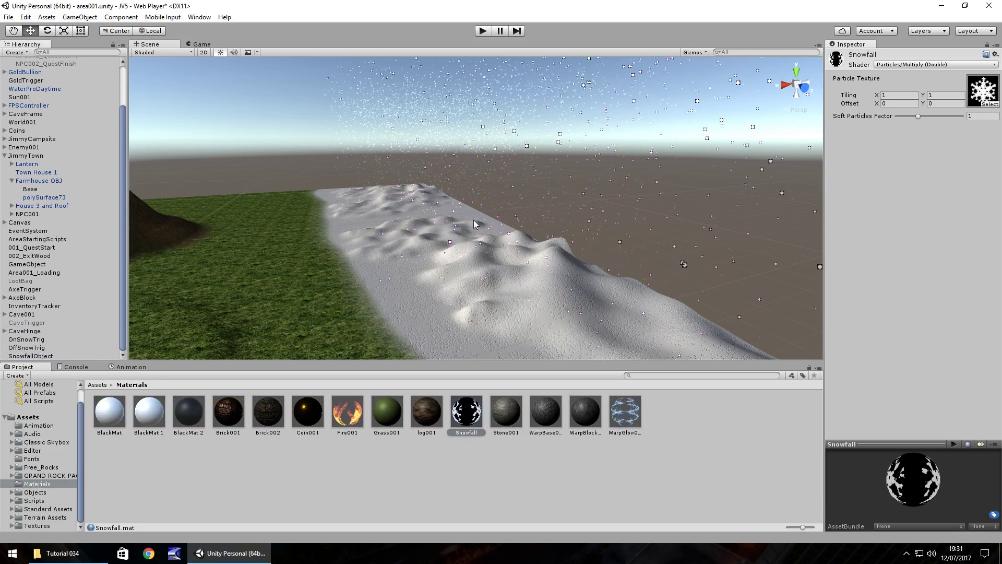
{"action": "left_click", "coordinate": [399, 226]}
{"action": "left_click", "coordinate": [562, 174]}
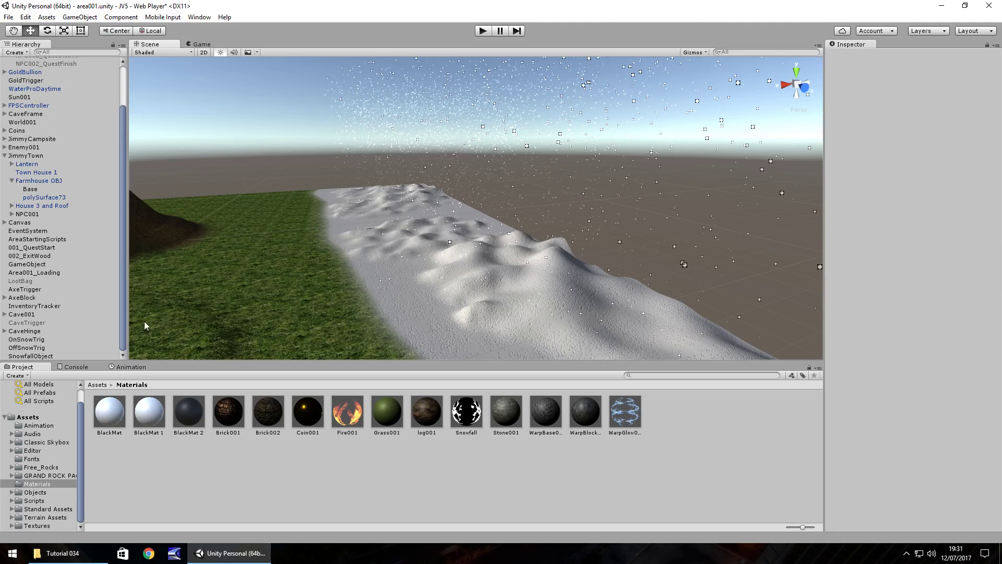
{"action": "left_click", "coordinate": [39, 356]}
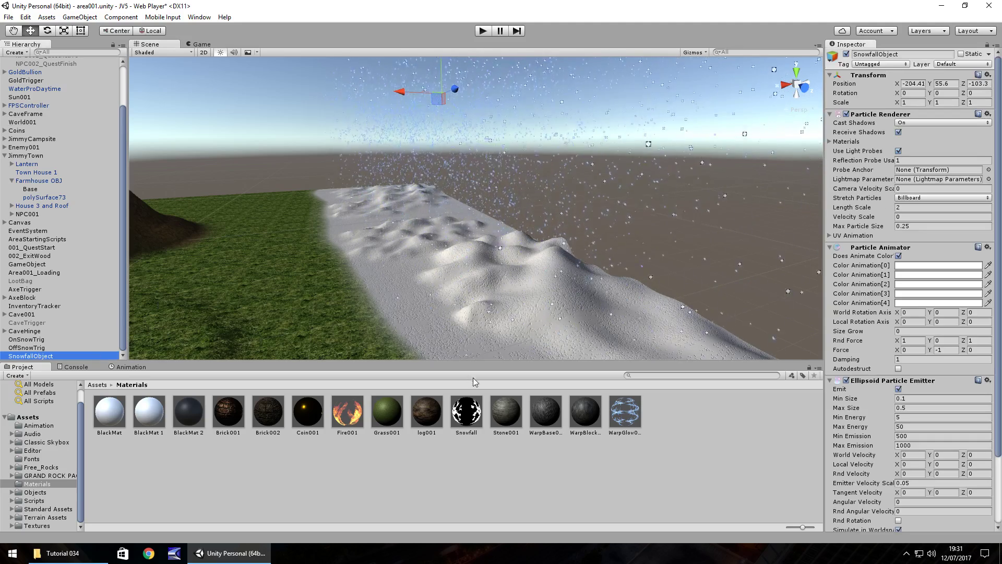
Step: Try the Standard shader on Snowfall, then revert to Particles/Multiply (Double)
{"action": "left_click", "coordinate": [472, 414]}
{"action": "left_click", "coordinate": [924, 64]}
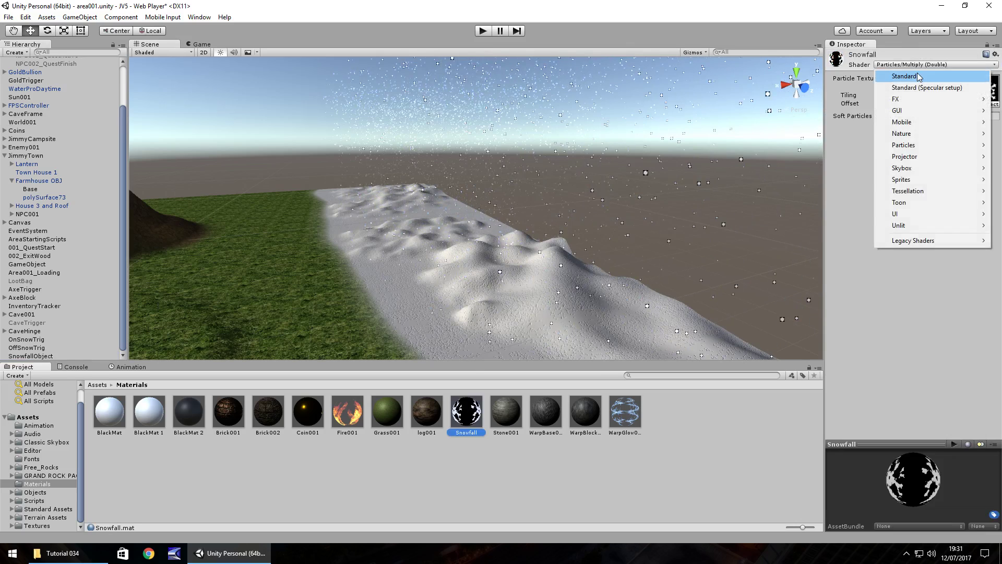
{"action": "left_click", "coordinate": [917, 73]}
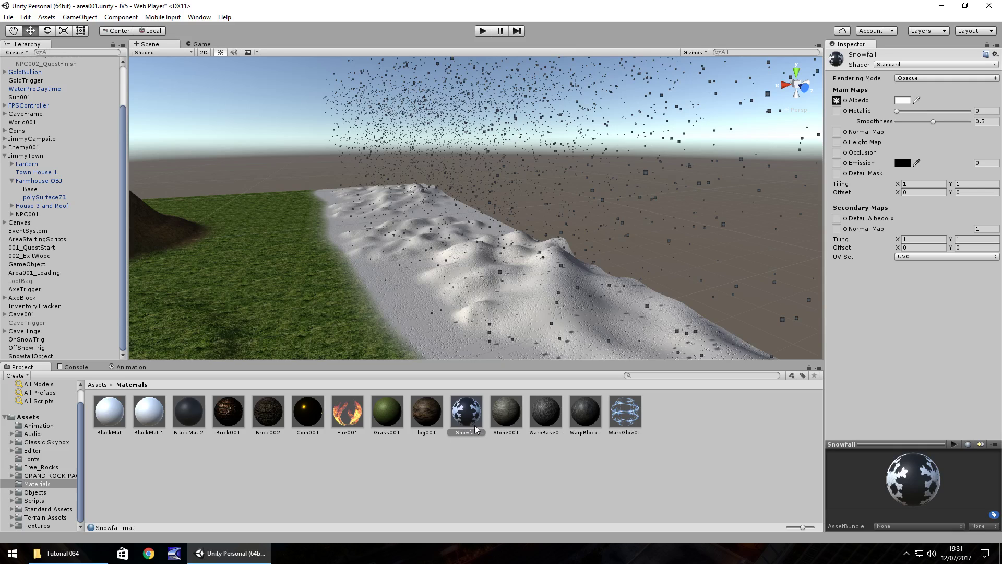
{"action": "left_click", "coordinate": [907, 66]}
{"action": "mouse_move", "coordinate": [904, 157]}
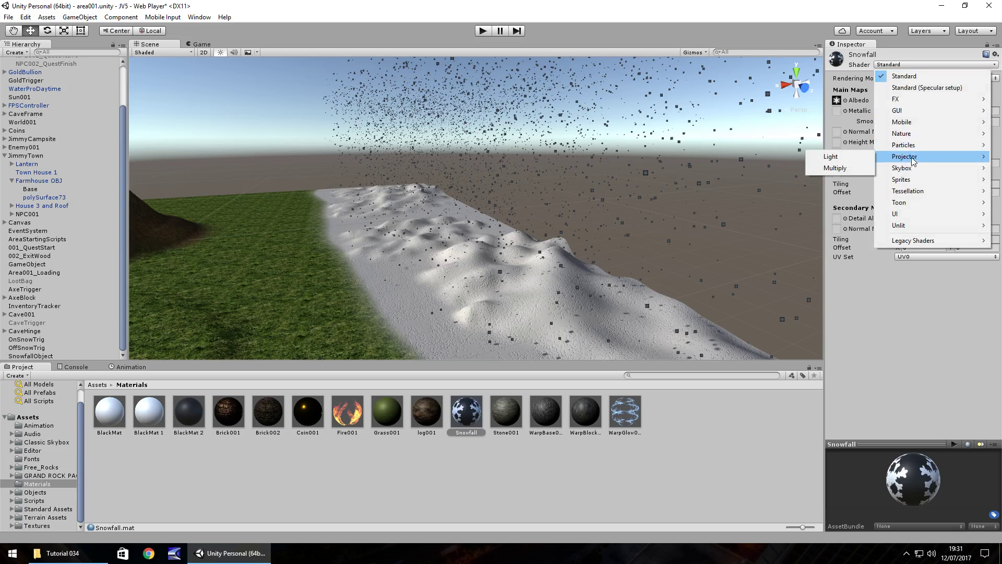
{"action": "left_click", "coordinate": [800, 202]}
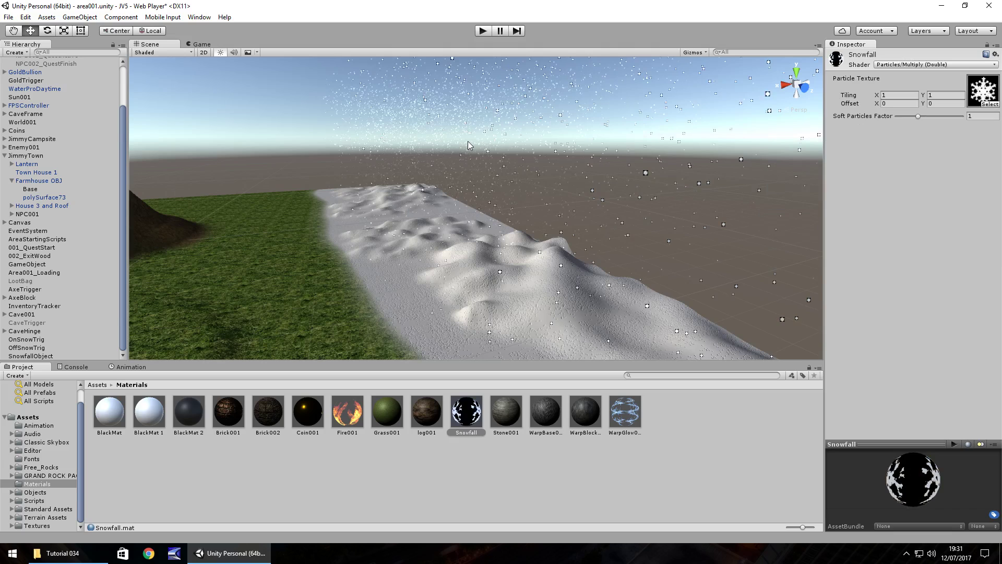
Step: Play-test the snowflakes falling over the hills, stop, and revisit the Snowfall shader list
{"action": "left_click", "coordinate": [483, 31]}
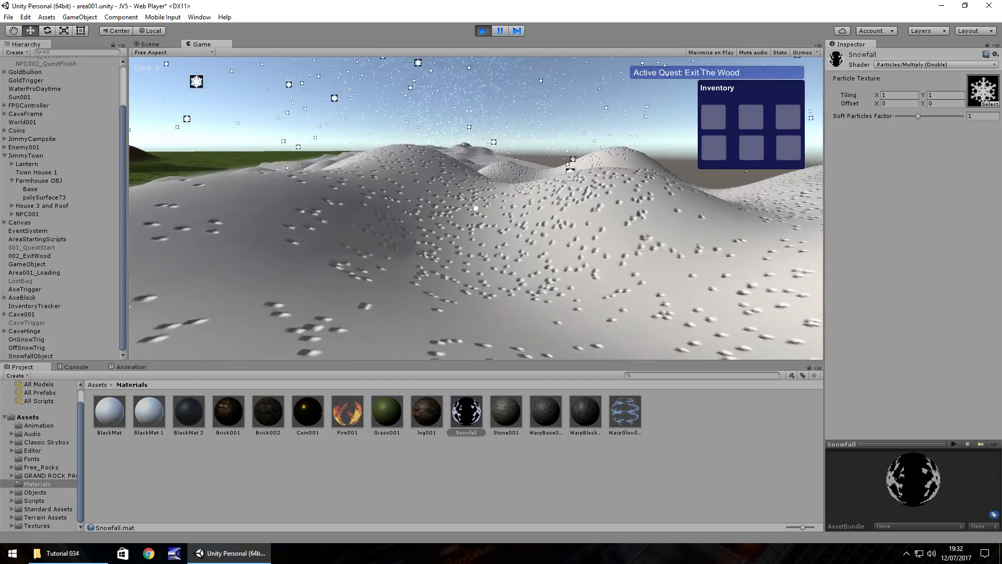
{"action": "key", "text": "ctrl+p"}
{"action": "left_click", "coordinate": [917, 65]}
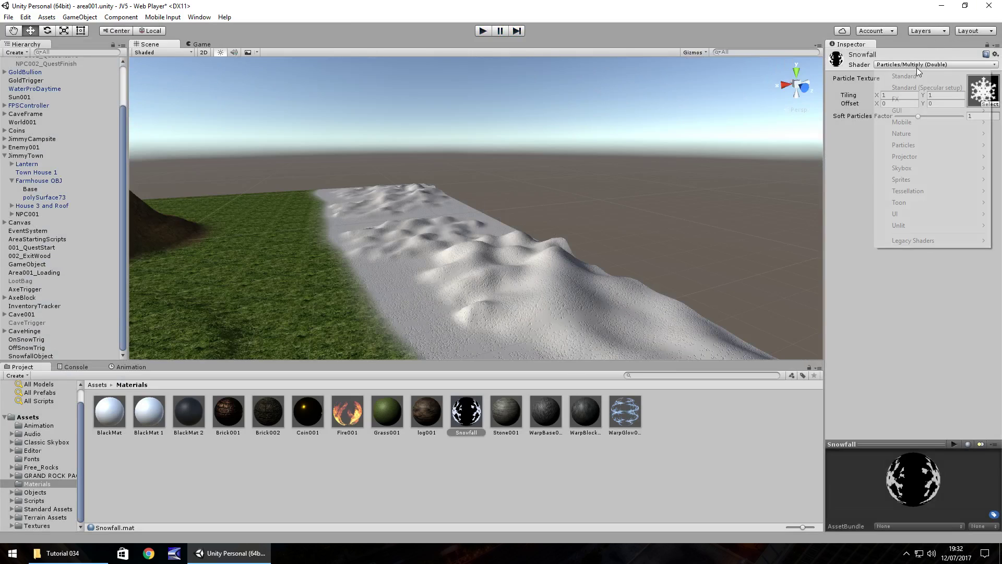
{"action": "mouse_move", "coordinate": [904, 145]}
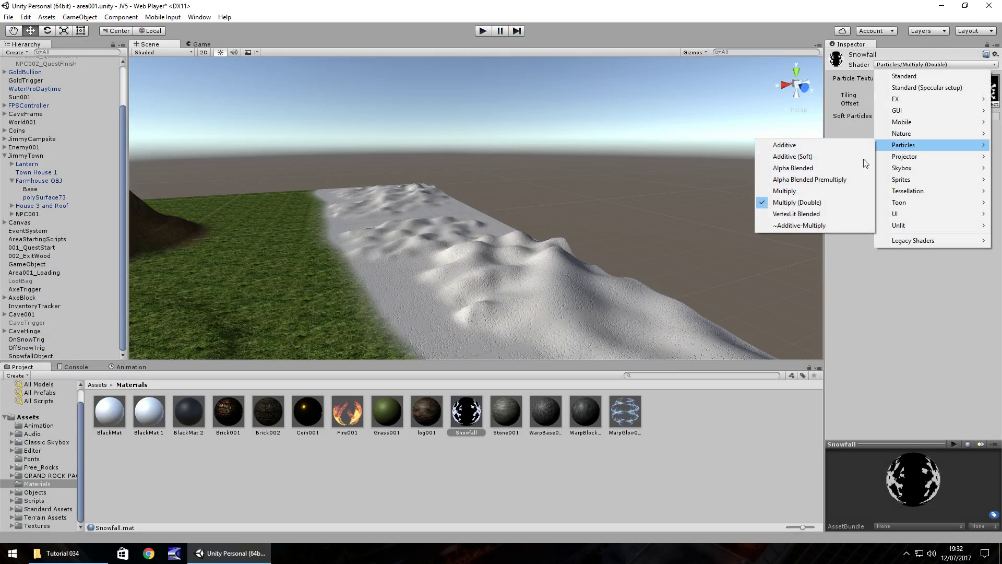
Step: Compare the Particles/Multiply shader on Snowfall, then return to Particles/Multiply (Double)
{"action": "left_click", "coordinate": [789, 194]}
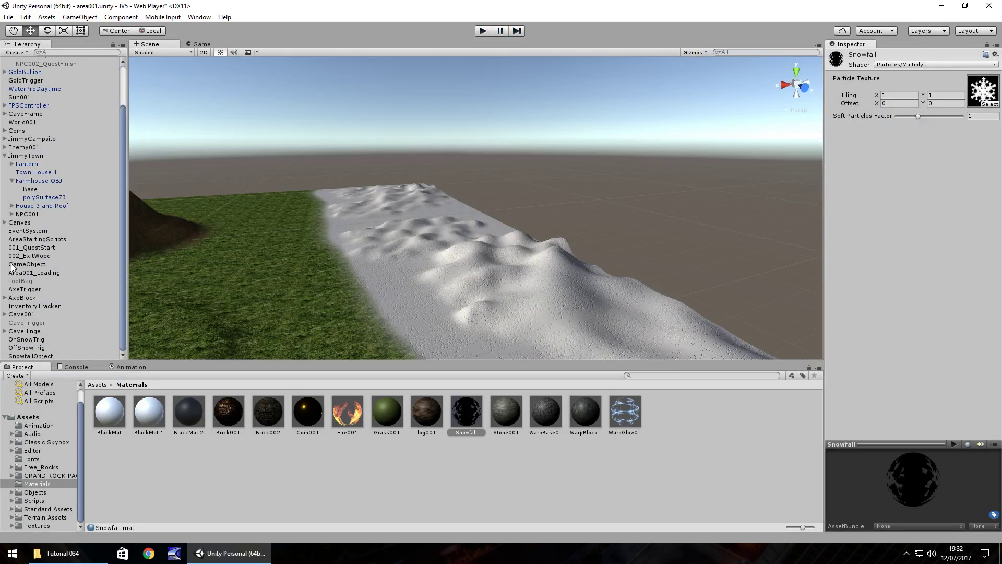
{"action": "left_click", "coordinate": [28, 356]}
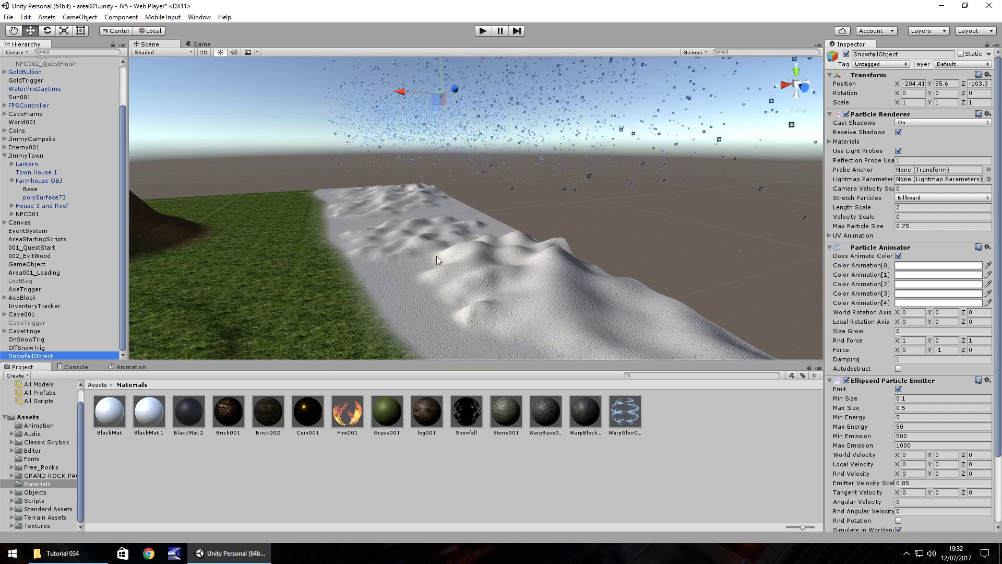
{"action": "scroll", "coordinate": [516, 233], "scroll_direction": "up", "scroll_amount": 3}
{"action": "scroll", "coordinate": [516, 233], "scroll_direction": "down", "scroll_amount": 2}
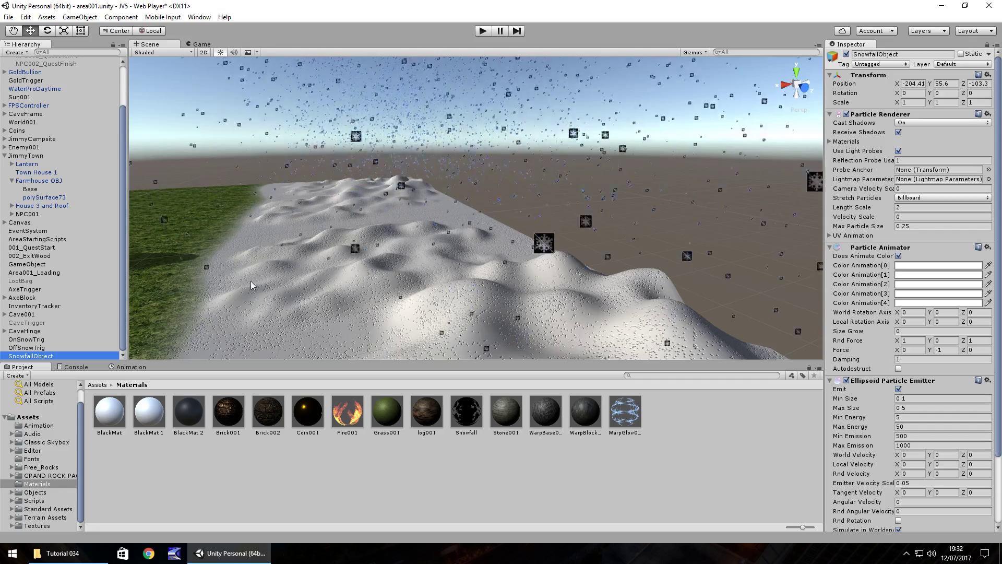
{"action": "left_click", "coordinate": [466, 412]}
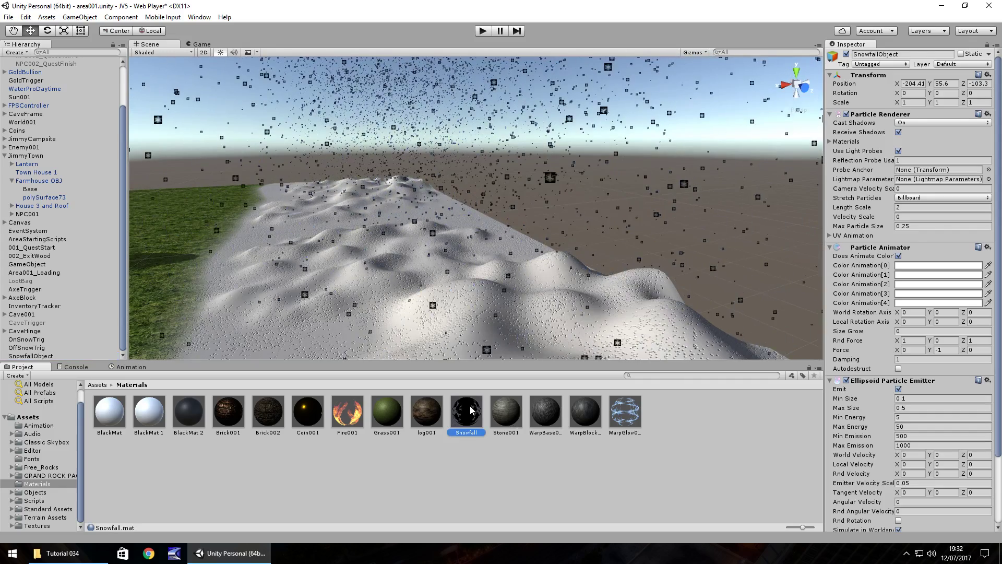
{"action": "left_click", "coordinate": [914, 64]}
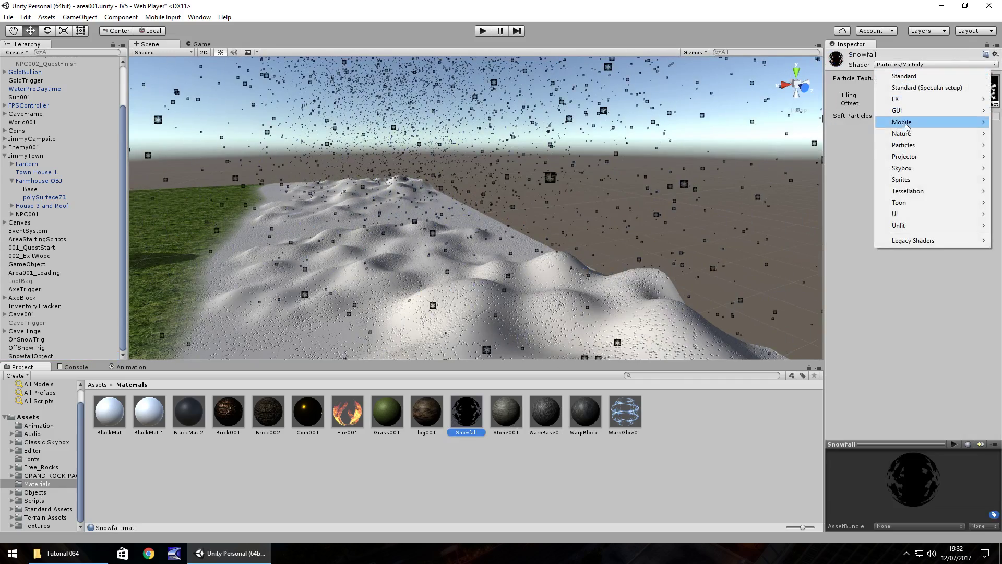
{"action": "mouse_move", "coordinate": [904, 145]}
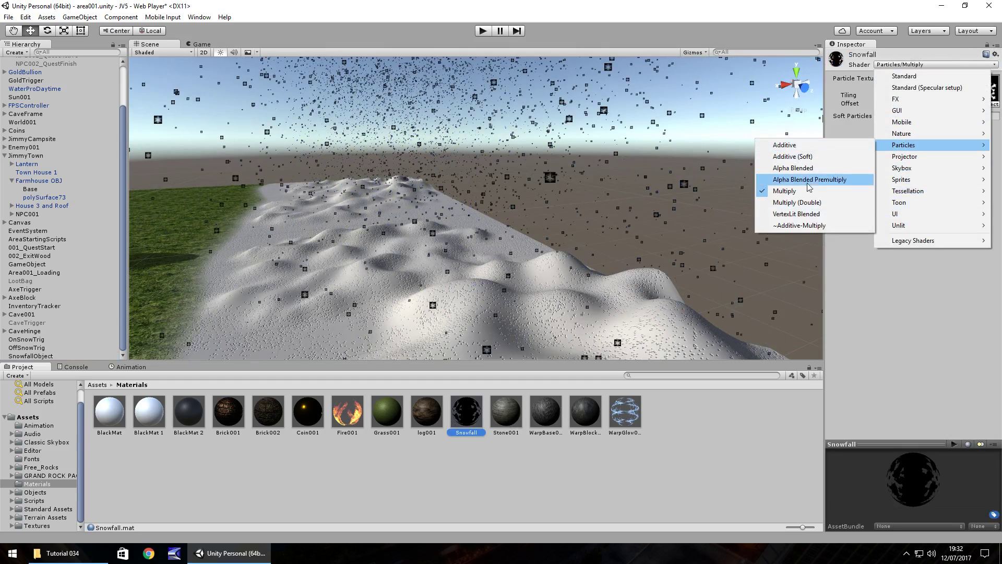
{"action": "left_click", "coordinate": [795, 204]}
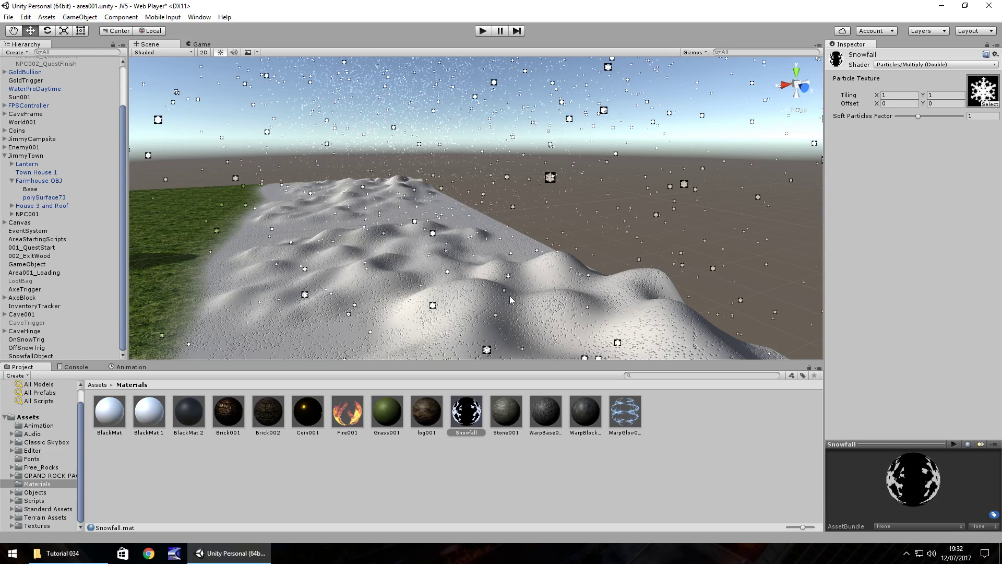
Step: Try Additive and Multiply again, settling the Snowfall material on Particles/Additive
{"action": "left_click", "coordinate": [914, 65]}
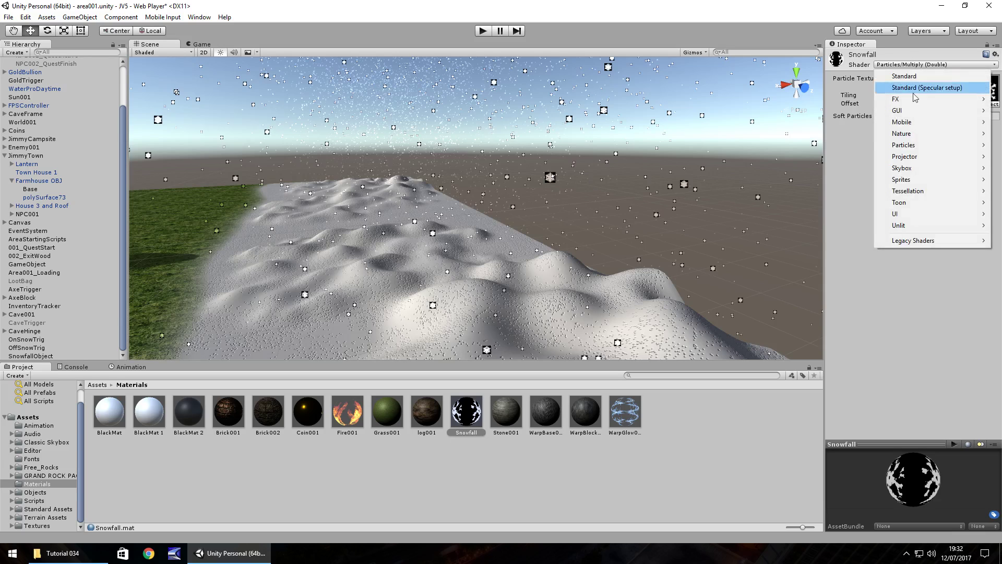
{"action": "left_click", "coordinate": [795, 148]}
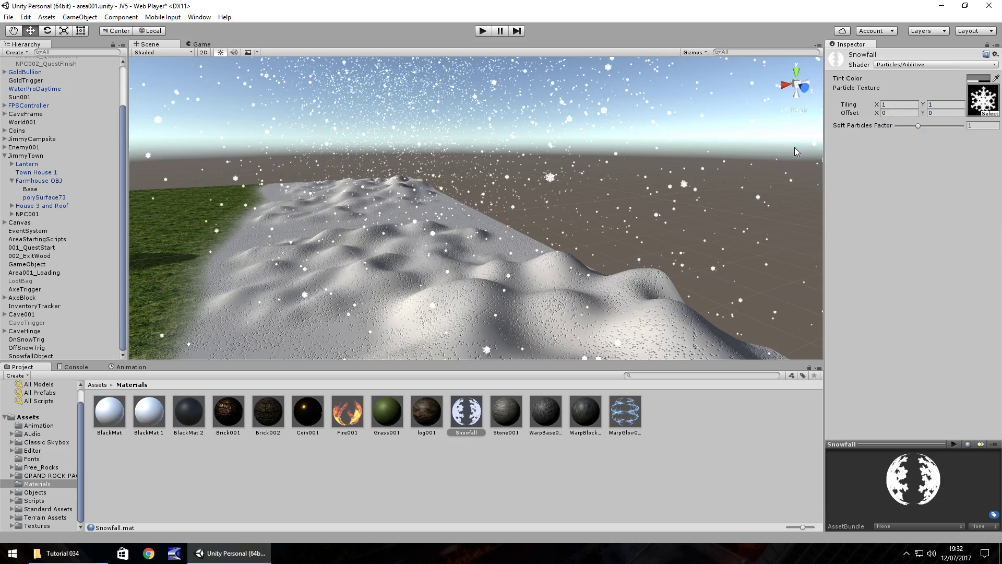
{"action": "left_click", "coordinate": [905, 66]}
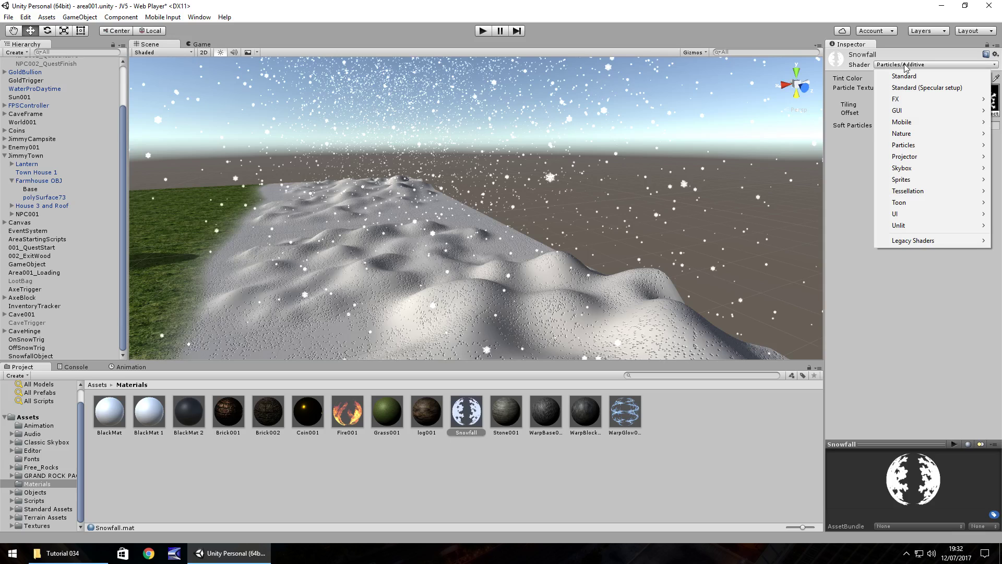
{"action": "mouse_move", "coordinate": [904, 145]}
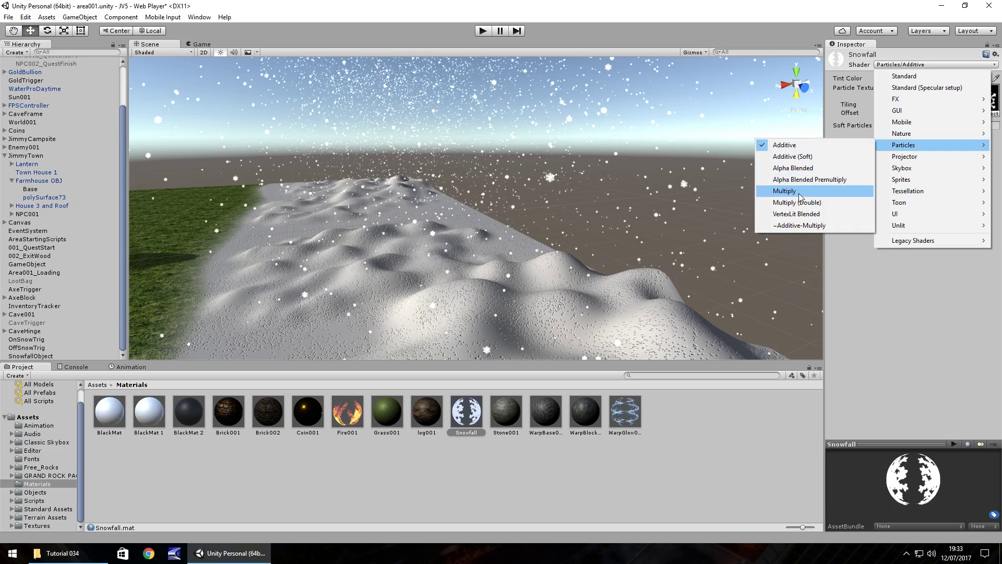
{"action": "left_click", "coordinate": [799, 194]}
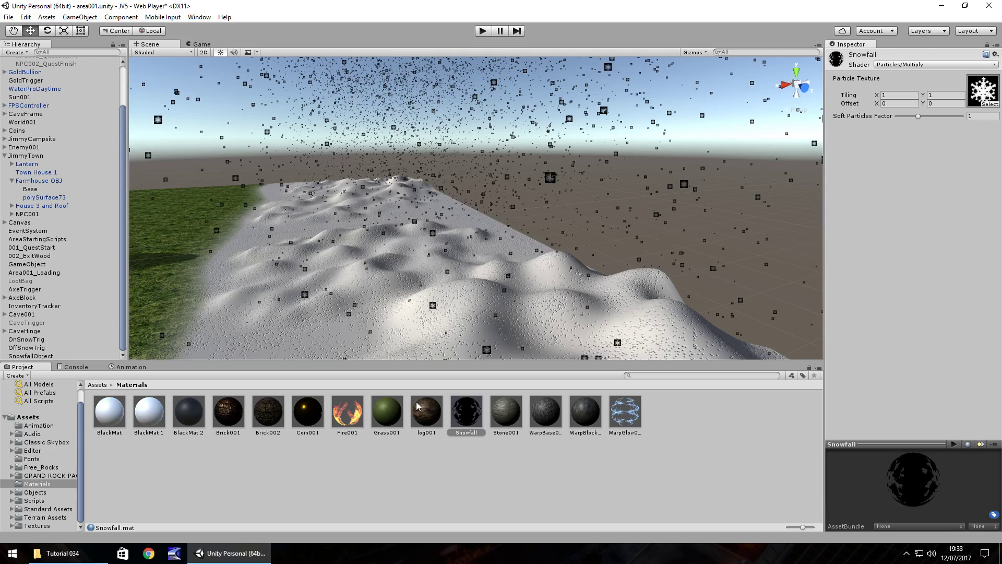
{"action": "left_click", "coordinate": [931, 64]}
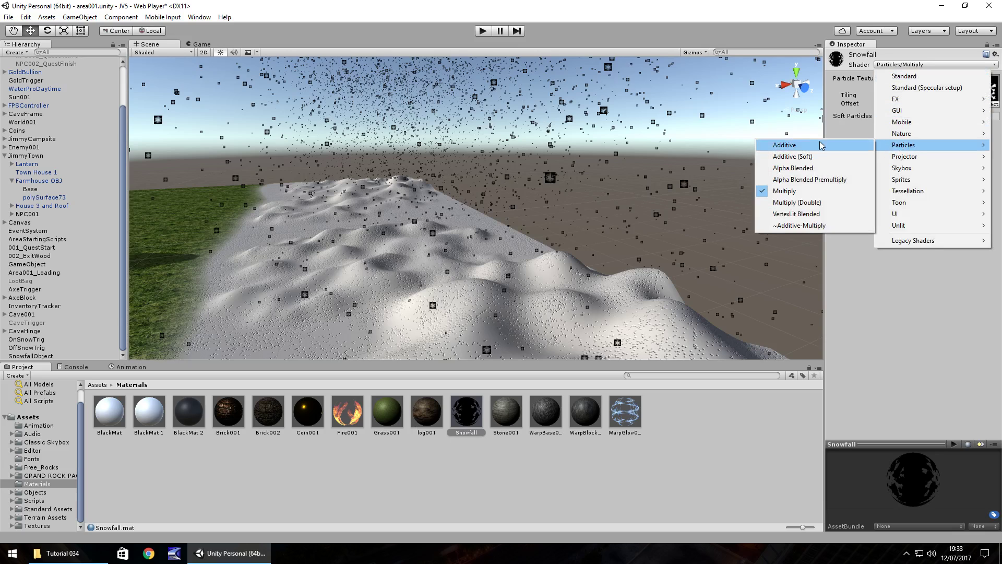
{"action": "left_click", "coordinate": [818, 146]}
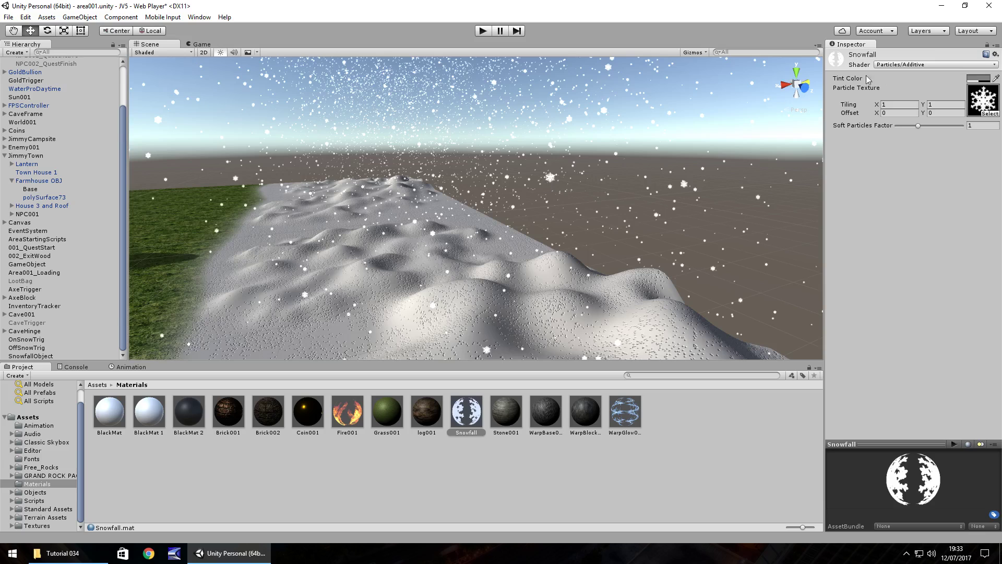
Step: Set the Snowfall material's tint colour to pure white (FFFFFF) after testing a reddish tint
{"action": "left_click", "coordinate": [982, 79]}
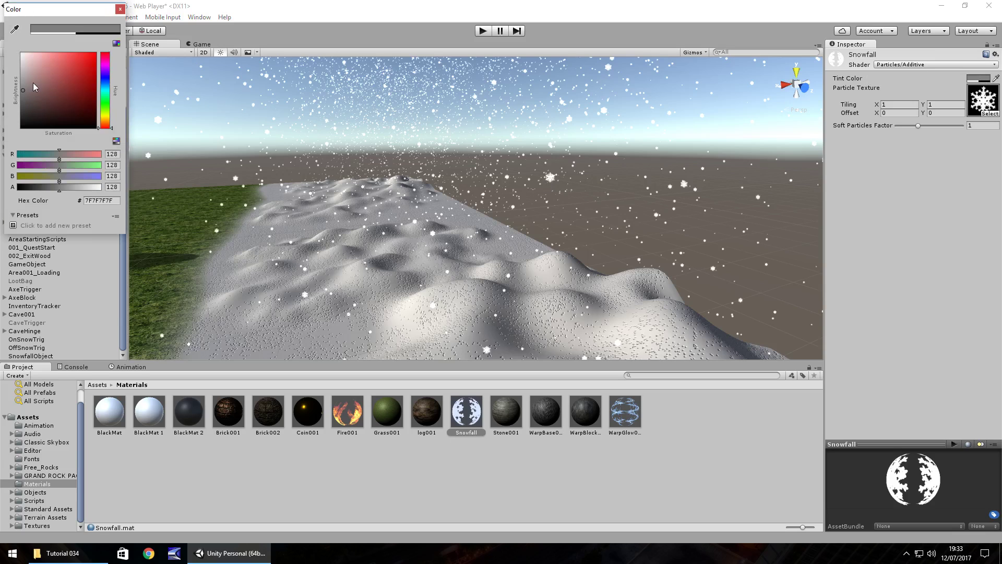
{"action": "mouse_move", "coordinate": [33, 83]}
{"action": "left_mouse_down"}
{"action": "mouse_move", "coordinate": [20, 60]}
{"action": "mouse_move", "coordinate": [83, 92]}
{"action": "mouse_move", "coordinate": [34, 86]}
{"action": "mouse_move", "coordinate": [115, 102]}
{"action": "left_mouse_up"}
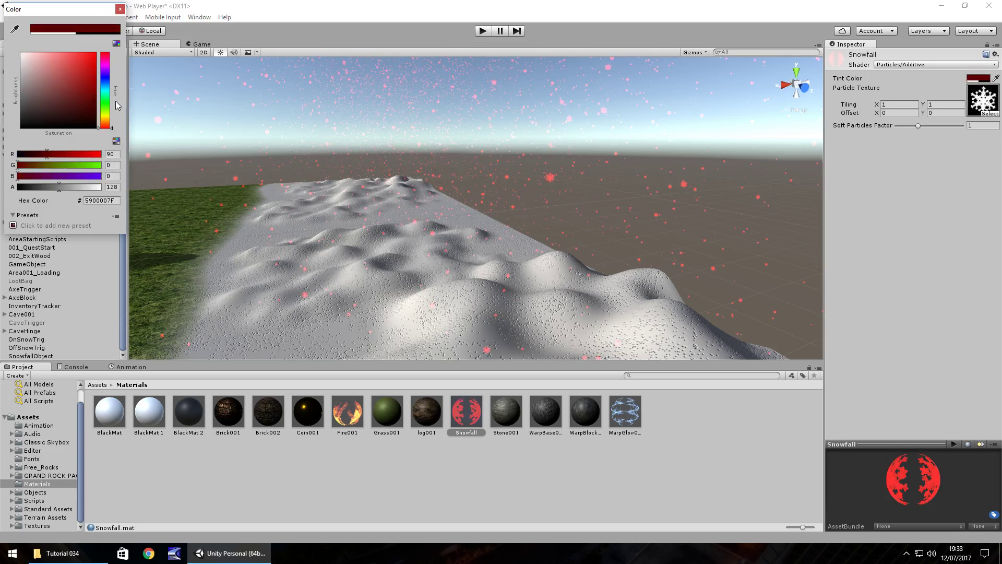
{"action": "mouse_move", "coordinate": [31, 62]}
{"action": "left_mouse_down"}
{"action": "mouse_move", "coordinate": [0, 137]}
{"action": "mouse_move", "coordinate": [1, 45]}
{"action": "left_mouse_up"}
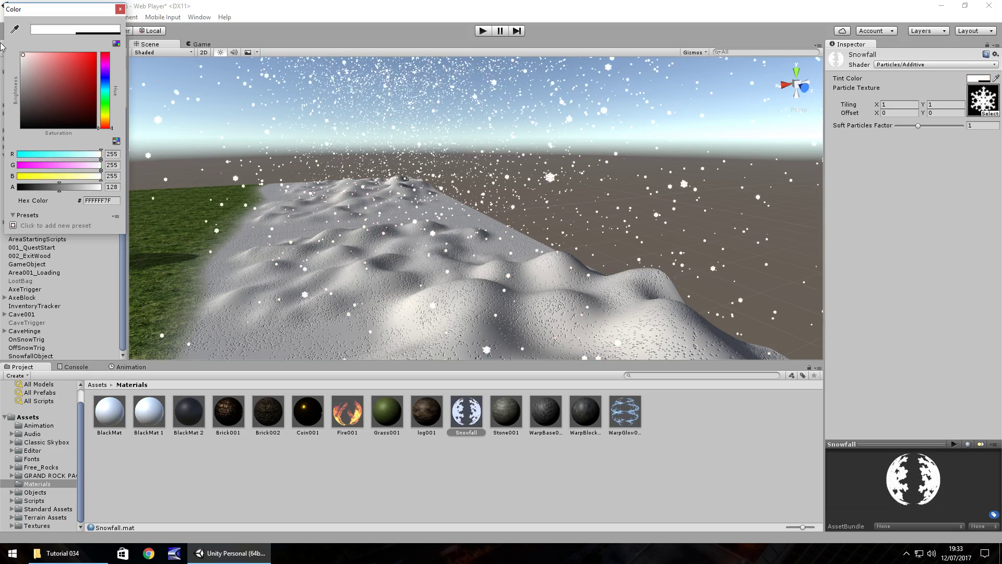
{"action": "left_click", "coordinate": [120, 9]}
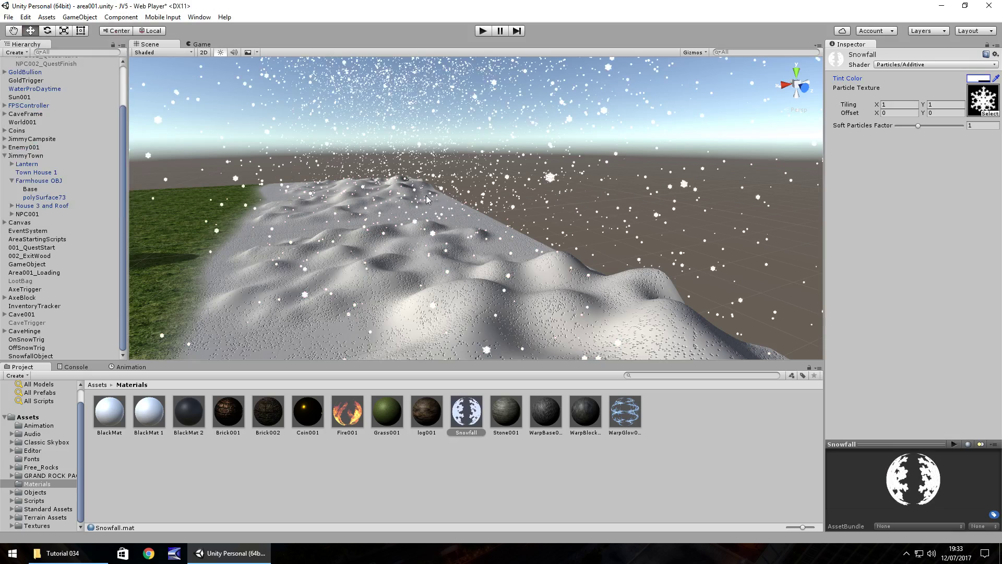
Step: Play the level, walking forward across the snowy dunes under the white snowfall, then stop
{"action": "left_click", "coordinate": [483, 31]}
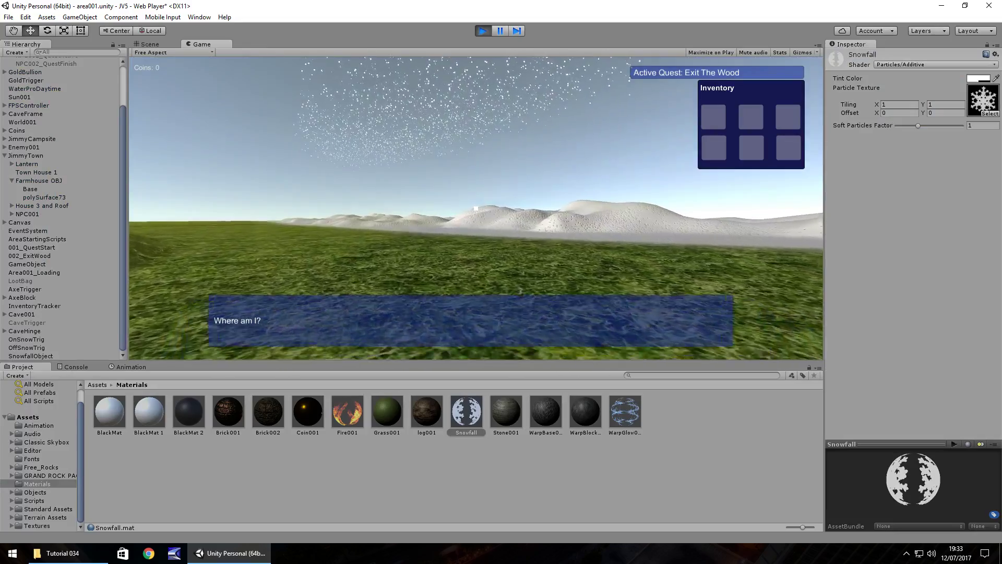
{"action": "key", "text": "w"}
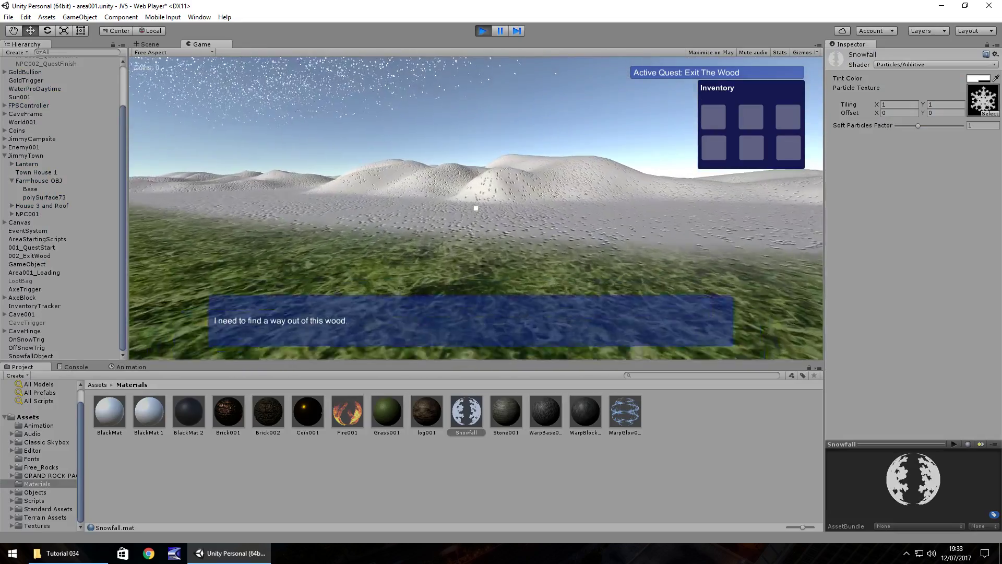
{"action": "key", "text": "w"}
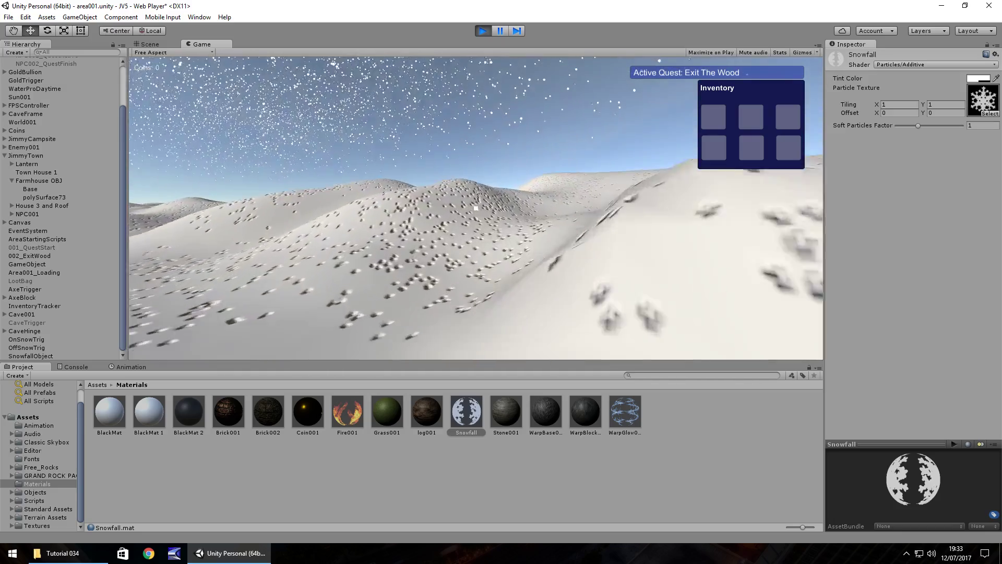
{"action": "key", "text": "w"}
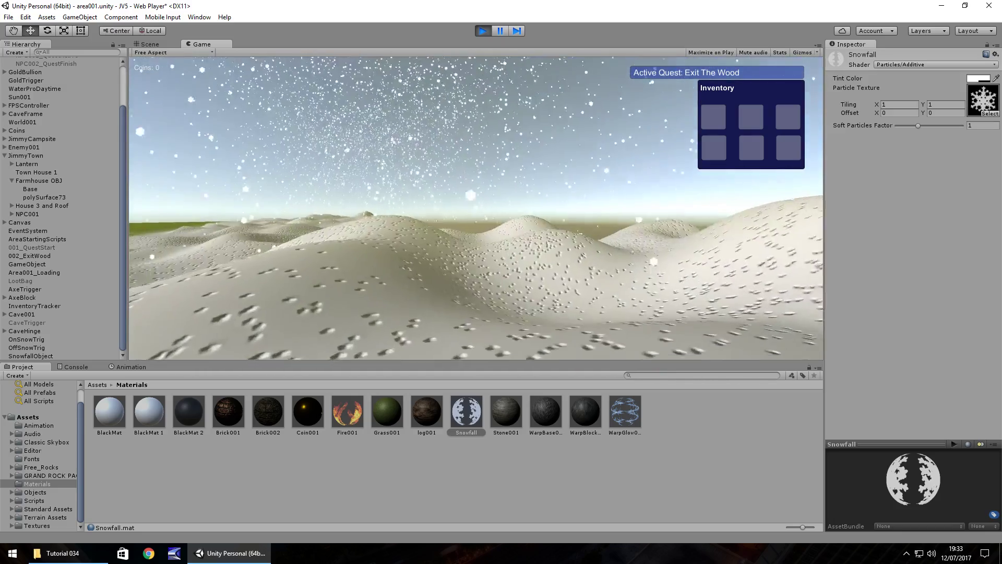
{"action": "key", "text": "w"}
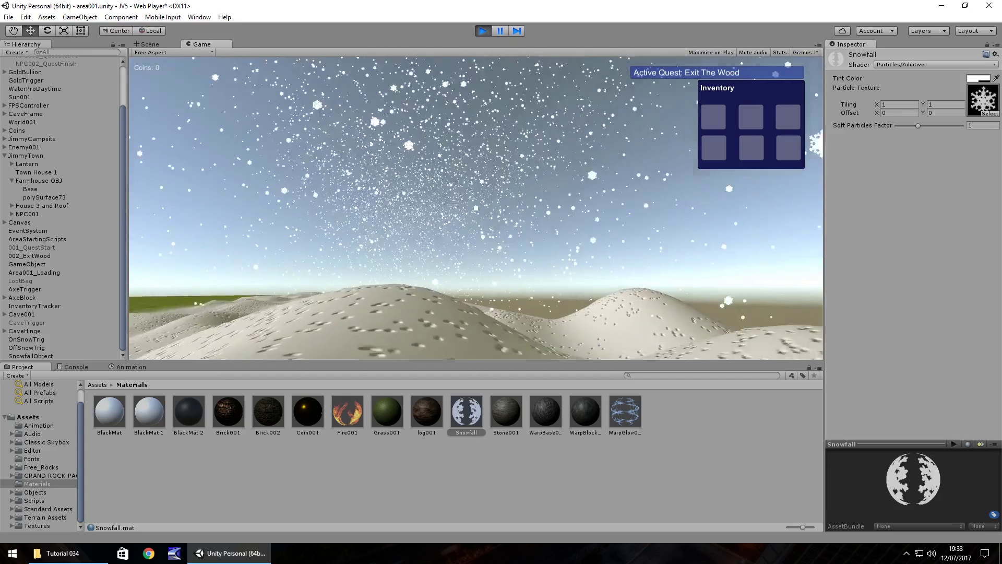
{"action": "key", "text": "w"}
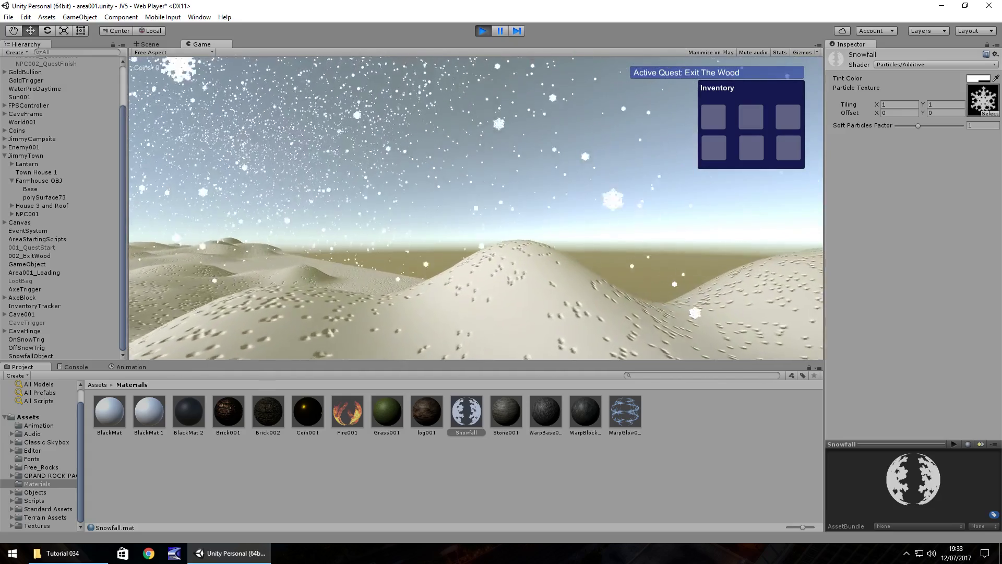
{"action": "key", "text": "w"}
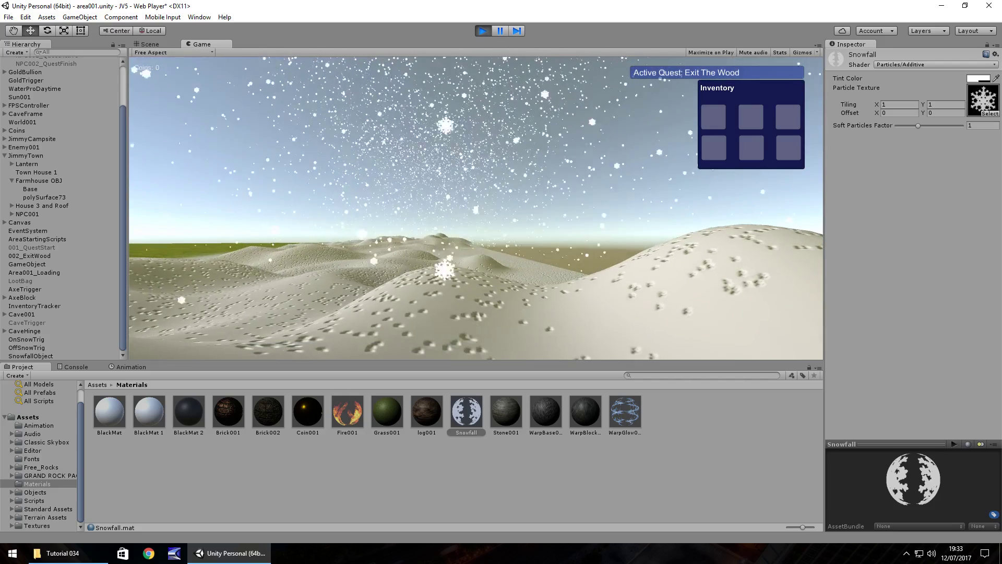
{"action": "key", "text": "ctrl+p"}
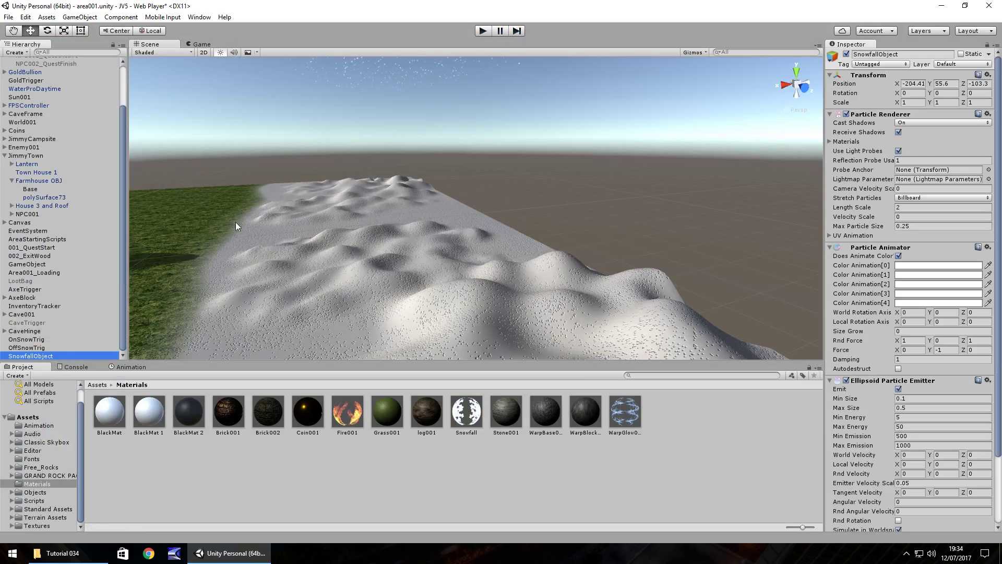
Step: Duplicate SnowfallObject, lower the copy to Y 38, and start a play test
{"action": "right_click_drag", "start_coordinate": [236, 222], "coordinate": [365, 195]}
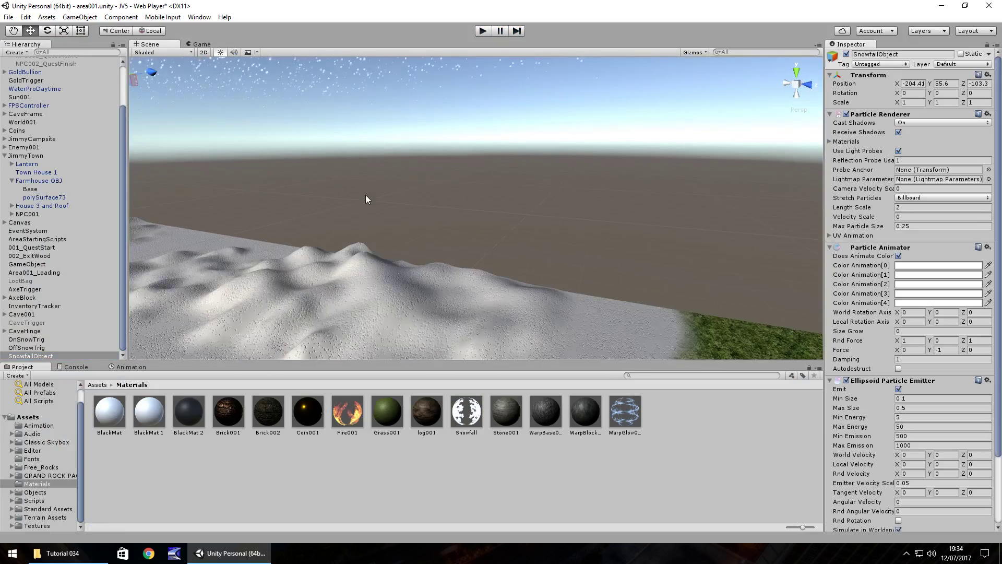
{"action": "key", "text": "f"}
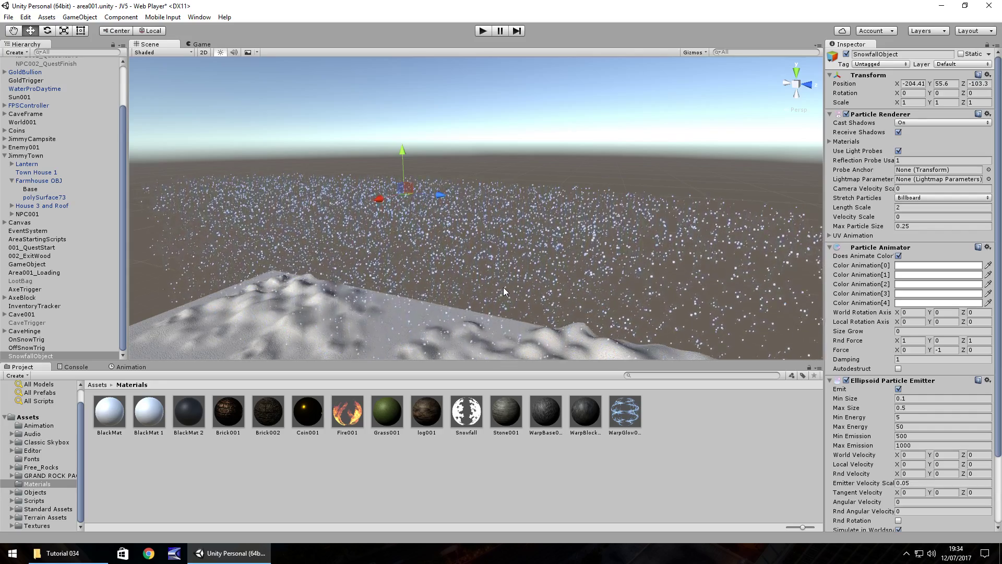
{"action": "left_click", "coordinate": [43, 353]}
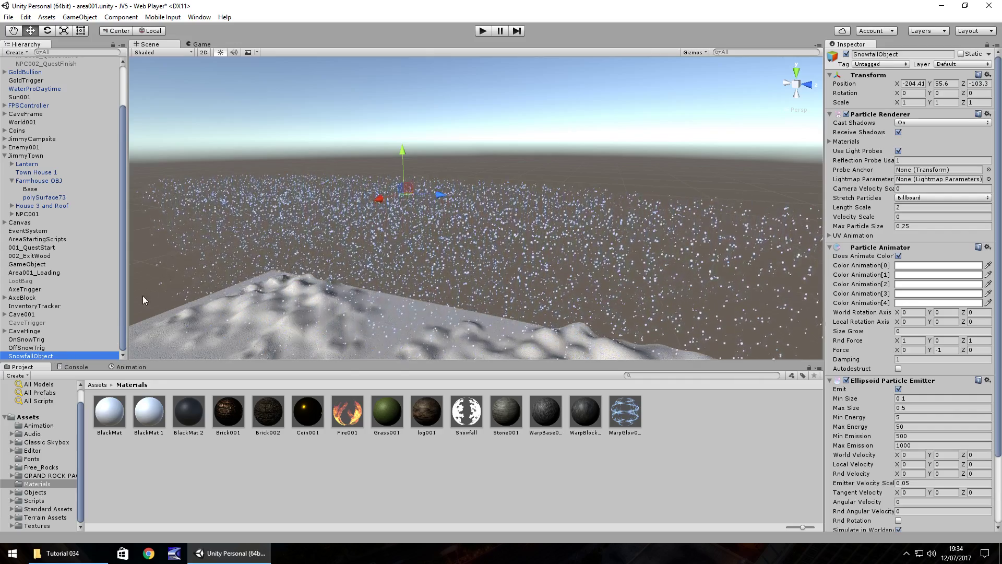
{"action": "key", "text": "ctrl+d"}
{"action": "middle_click_drag", "start_coordinate": [391, 219], "coordinate": [413, 178]}
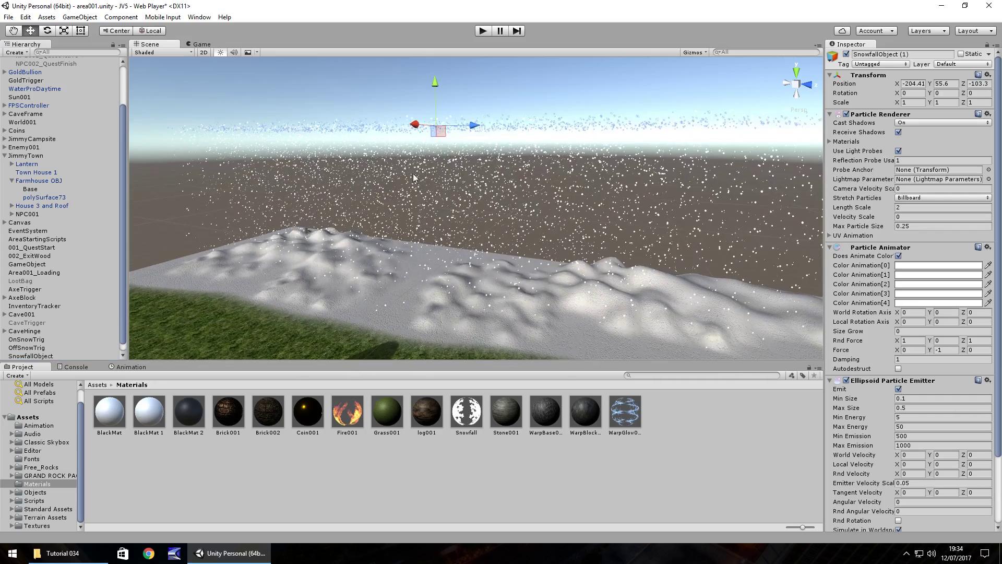
{"action": "left_click_drag", "start_coordinate": [436, 87], "coordinate": [433, 132]}
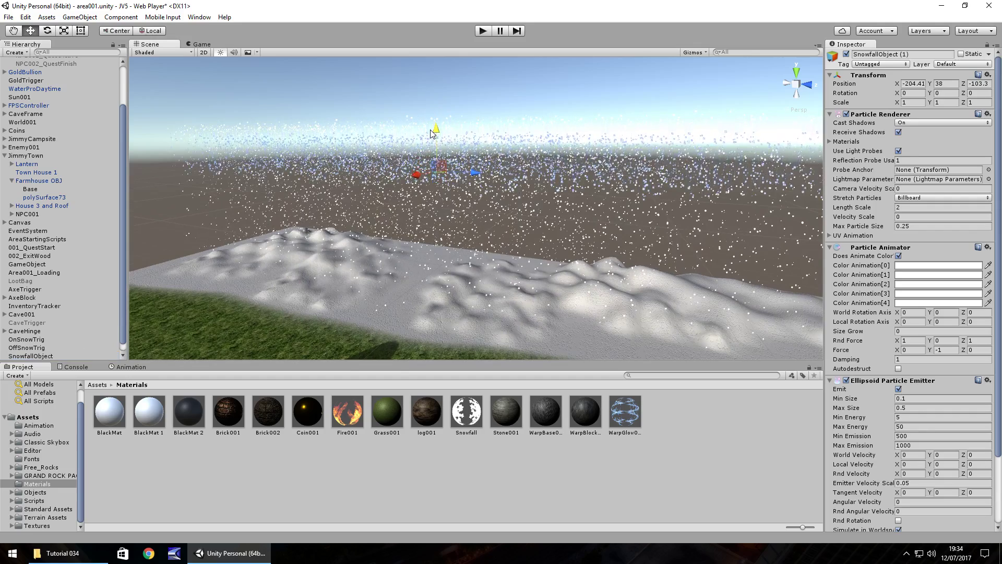
{"action": "left_click", "coordinate": [483, 31]}
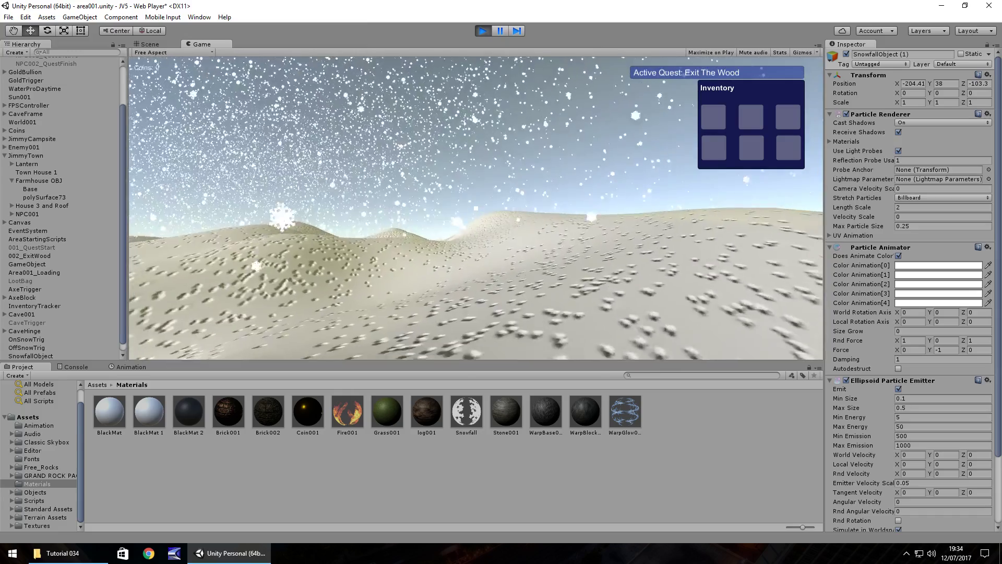
Step: Set SnowfallObject (1)'s Particle Animator Force Y to -1.5 and run the game again
{"action": "key", "text": "ctrl+p"}
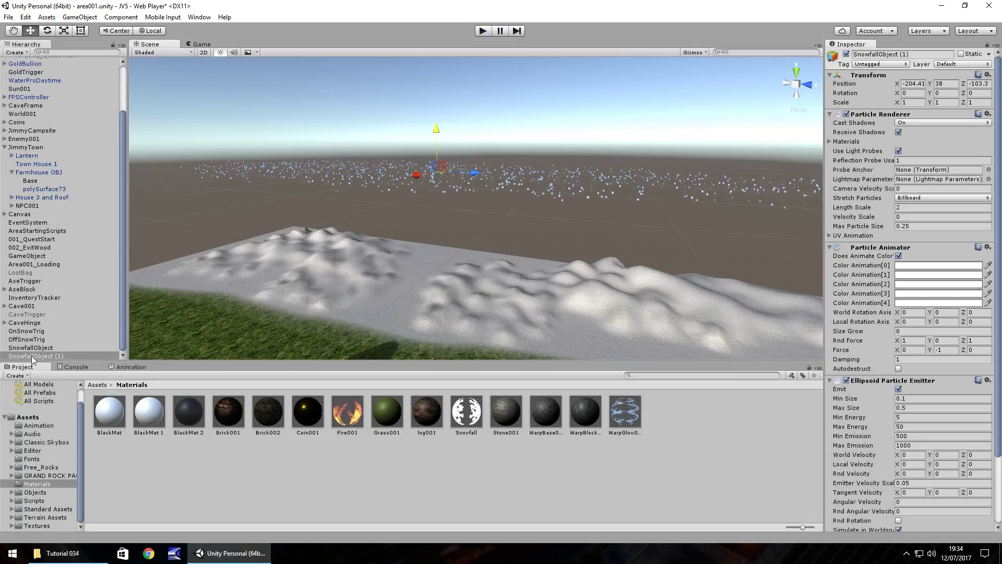
{"action": "left_click", "coordinate": [50, 356]}
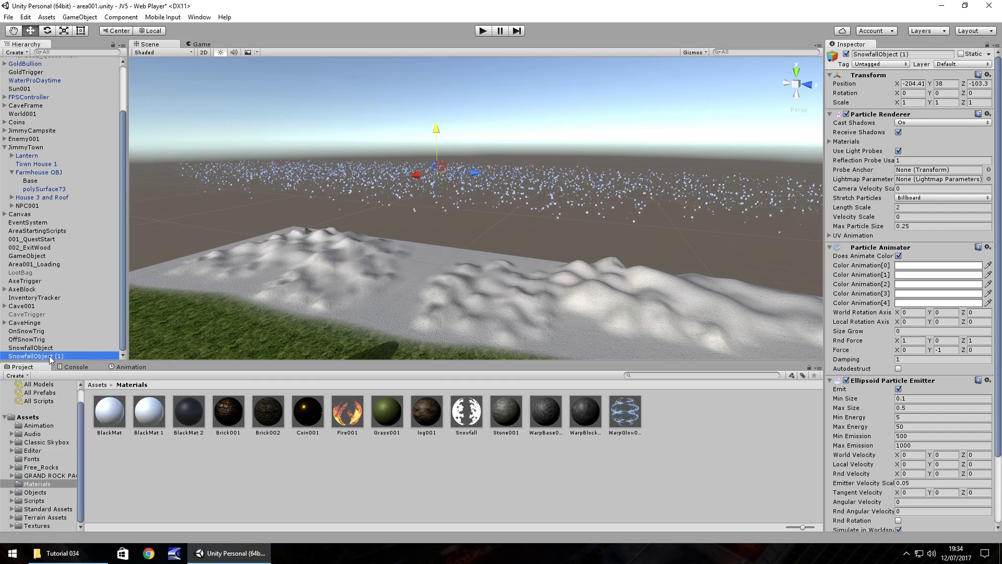
{"action": "left_click", "coordinate": [947, 350]}
{"action": "left_click", "coordinate": [951, 349]}
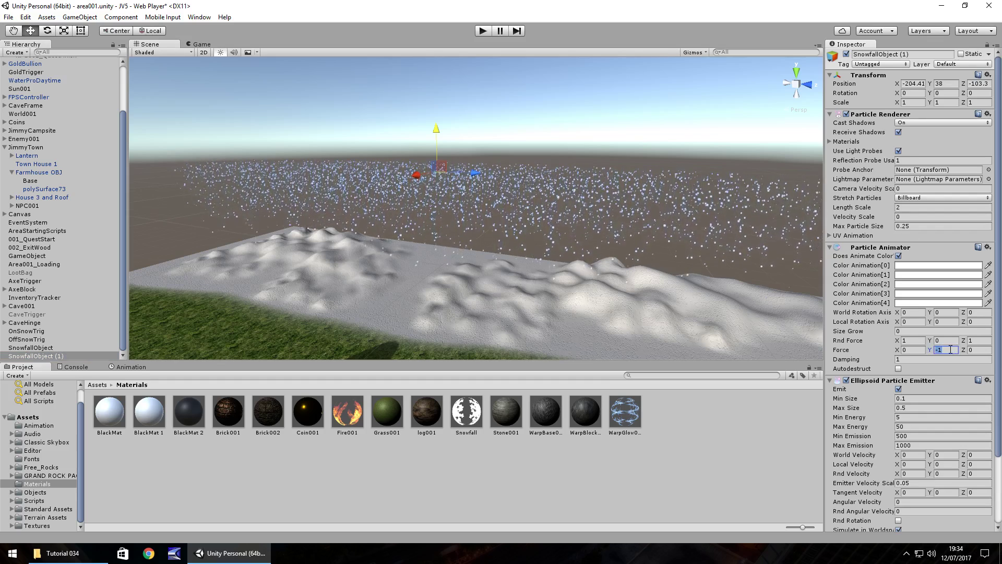
{"action": "type", "text": ".5"}
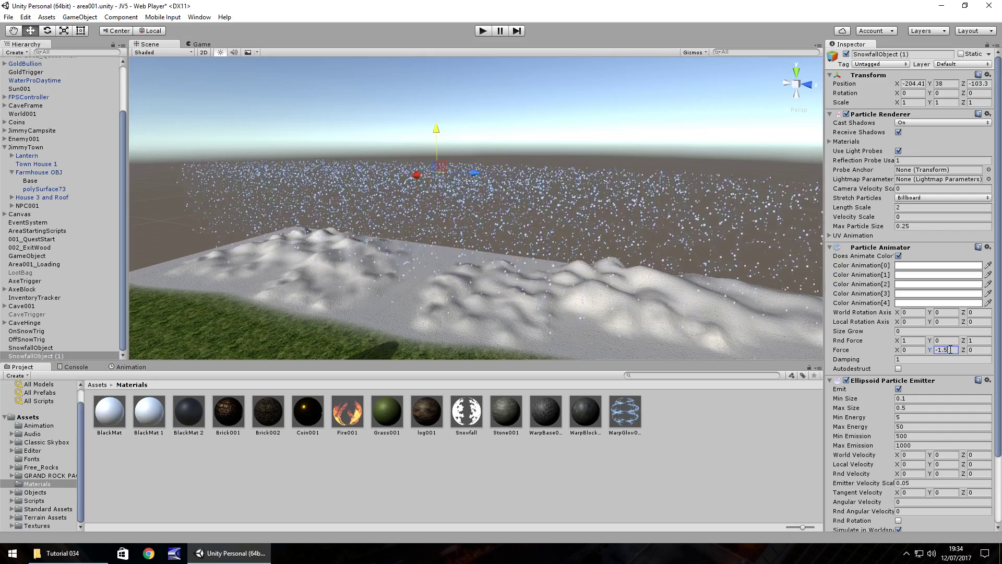
{"action": "left_click", "coordinate": [62, 355]}
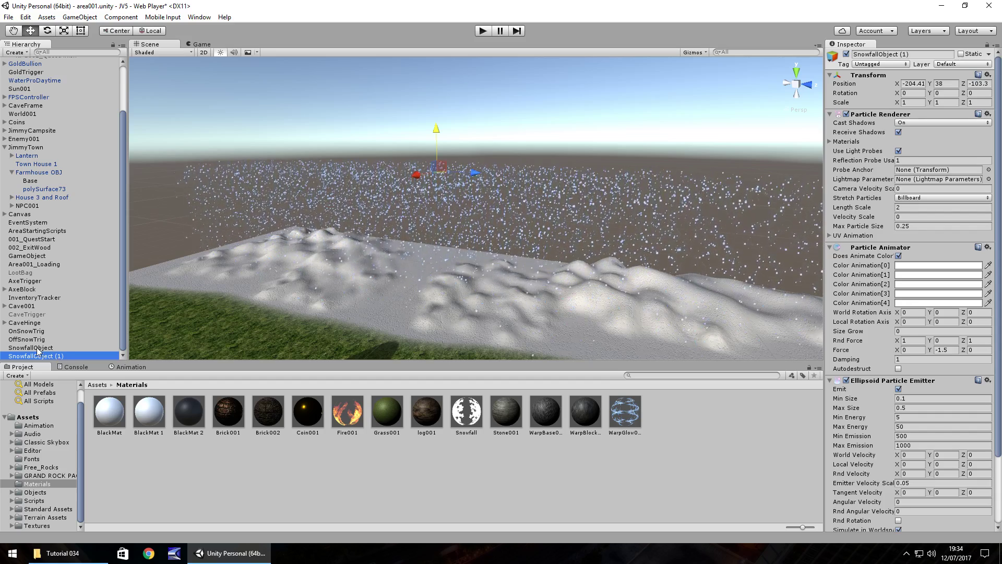
{"action": "left_click", "coordinate": [38, 347]}
{"action": "left_click", "coordinate": [485, 33]}
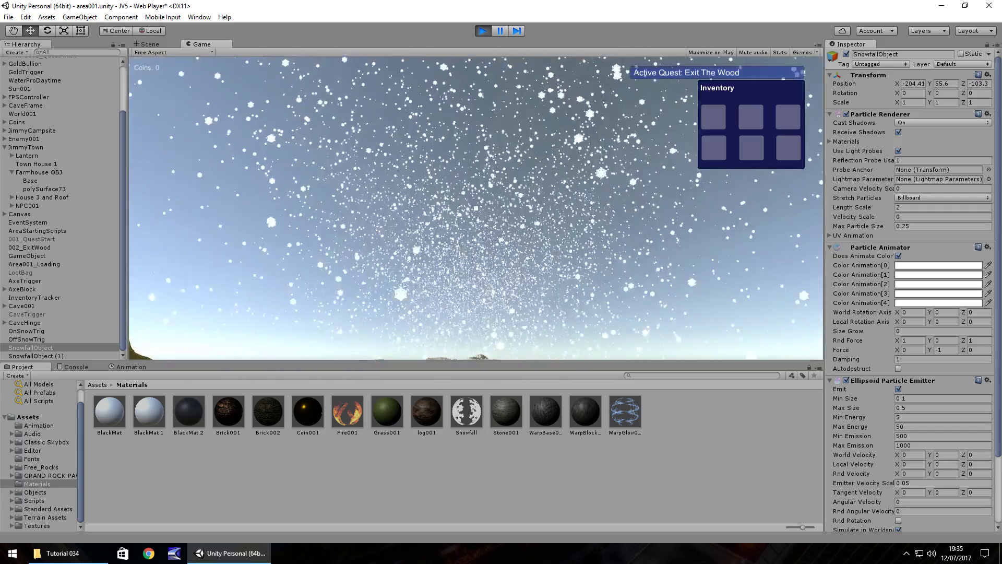
Step: Exit play mode and recheck the Snowfall shader, leaving it on Particles/Additive
{"action": "key", "text": "ctrl+p"}
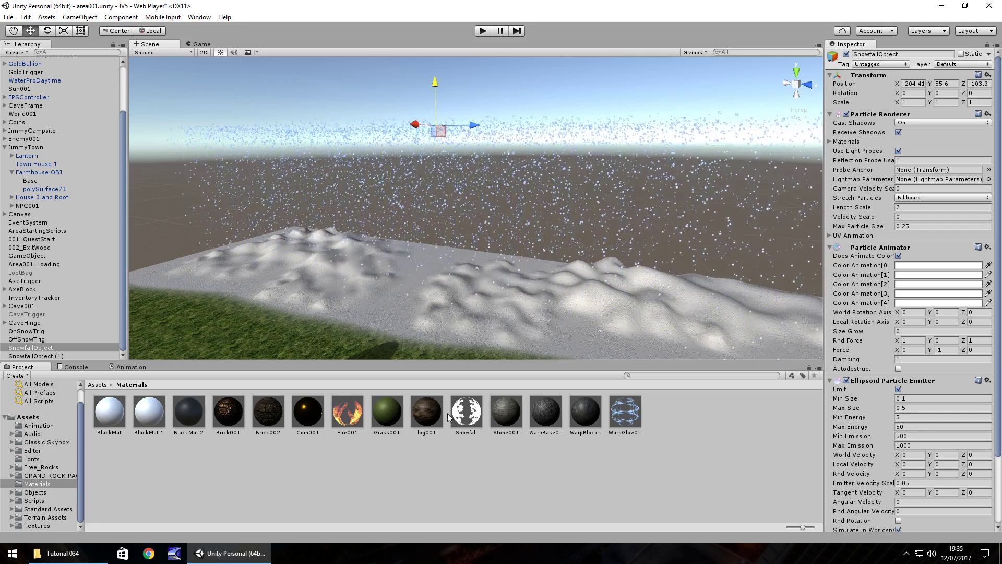
{"action": "left_click", "coordinate": [469, 409]}
{"action": "left_click", "coordinate": [903, 65]}
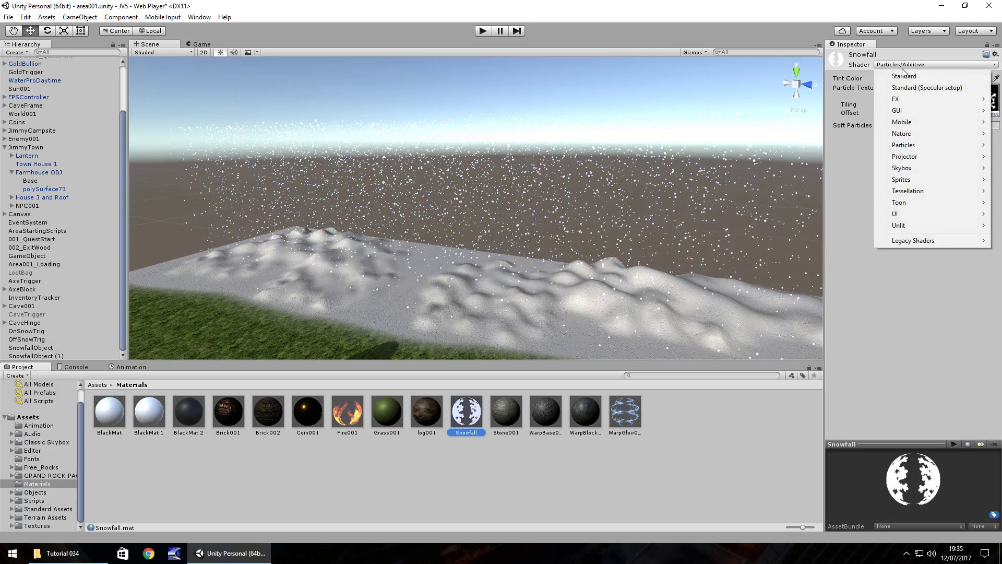
{"action": "mouse_move", "coordinate": [905, 145]}
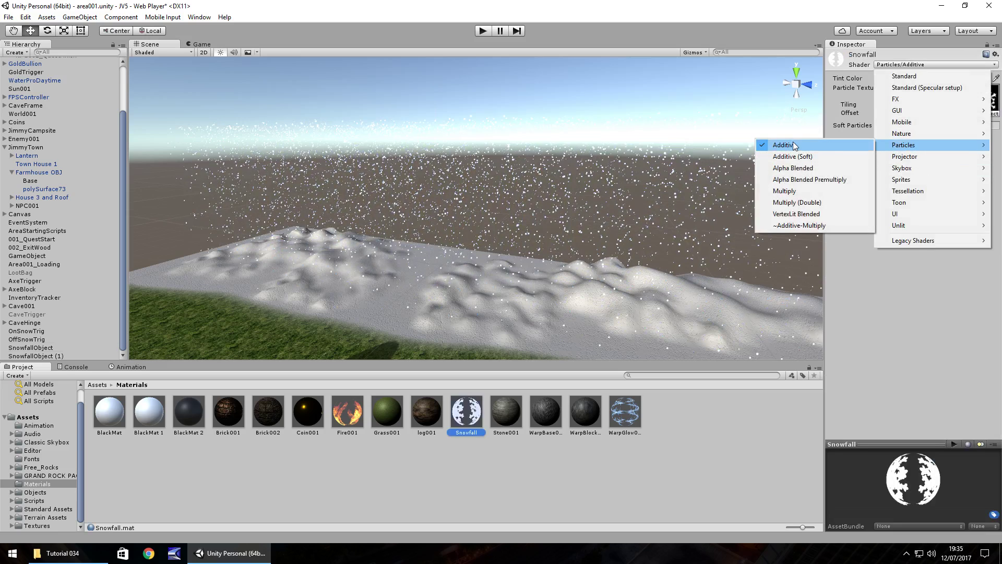
{"action": "left_click", "coordinate": [903, 310]}
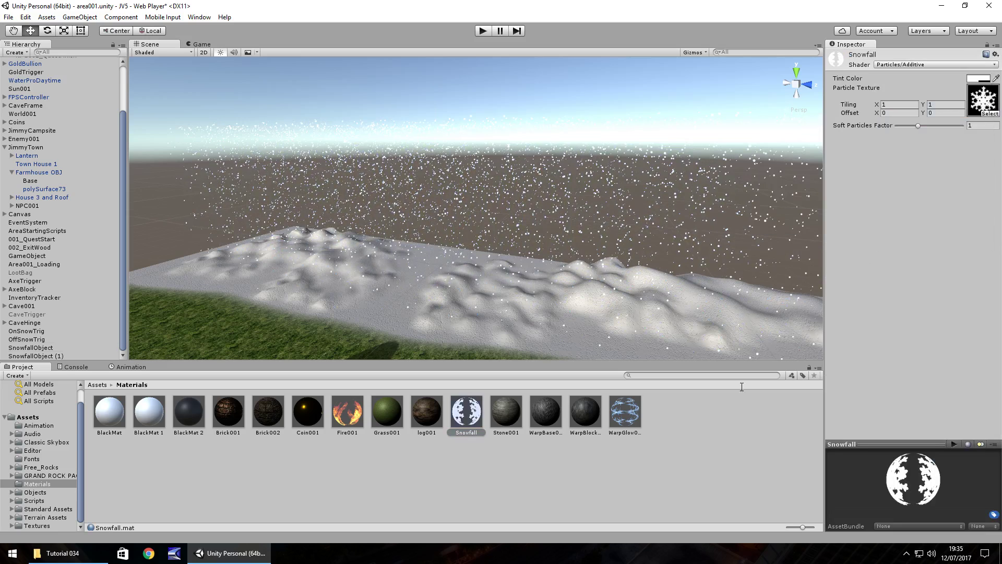
{"action": "left_click", "coordinate": [670, 448]}
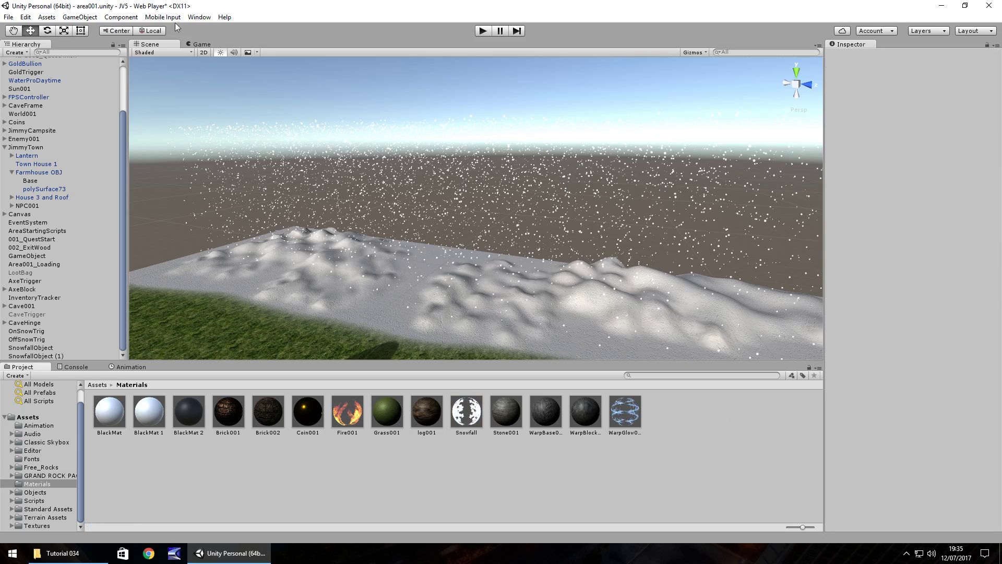
Step: Set the scene's Lighting skybox to sky03 after previewing sky07 and sky02
{"action": "left_click", "coordinate": [201, 17]}
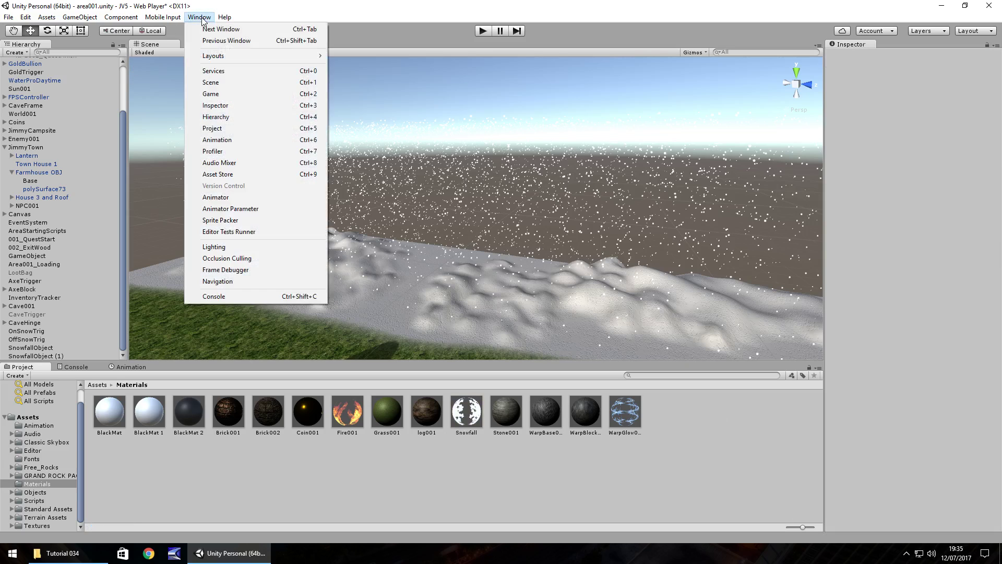
{"action": "left_click", "coordinate": [226, 248]}
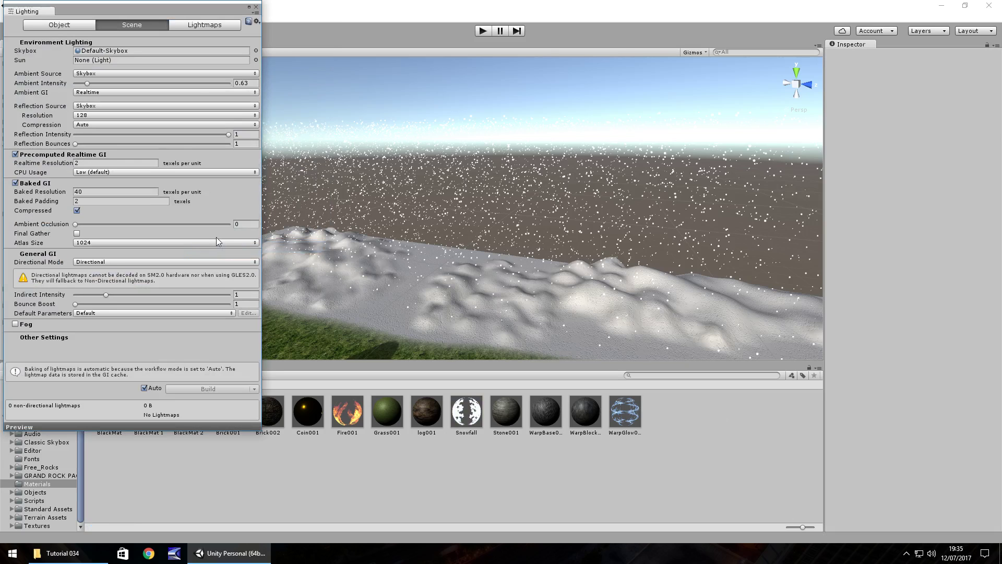
{"action": "left_click", "coordinate": [256, 50]}
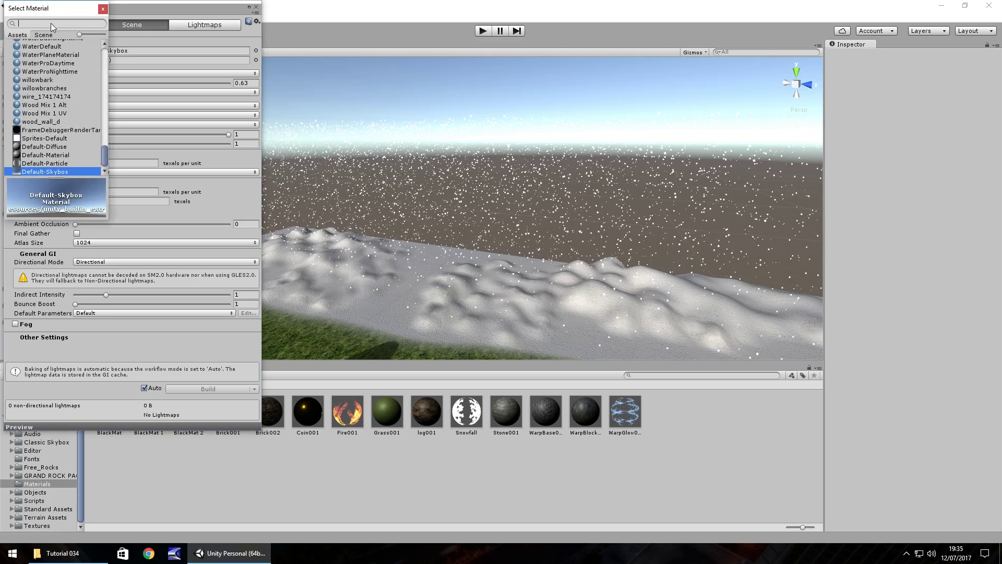
{"action": "type", "text": "sky"}
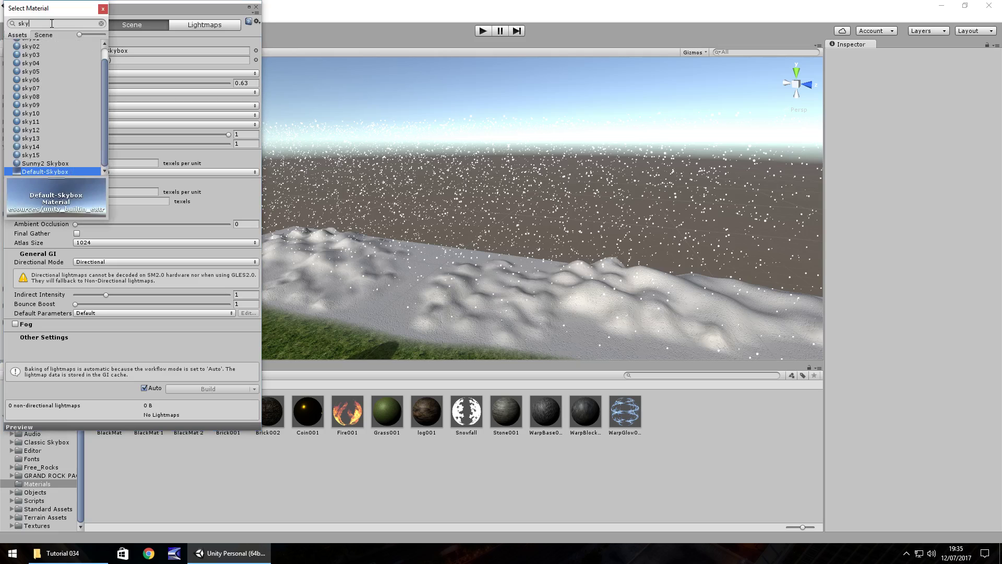
{"action": "scroll", "coordinate": [52, 102], "scroll_direction": "up", "scroll_amount": 2}
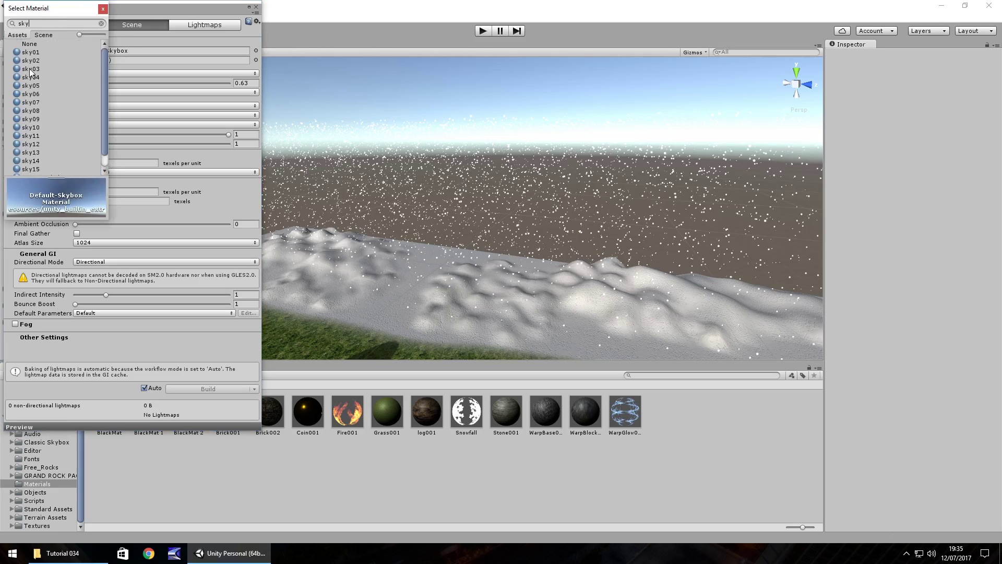
{"action": "left_click", "coordinate": [31, 70]}
{"action": "left_click", "coordinate": [35, 103]}
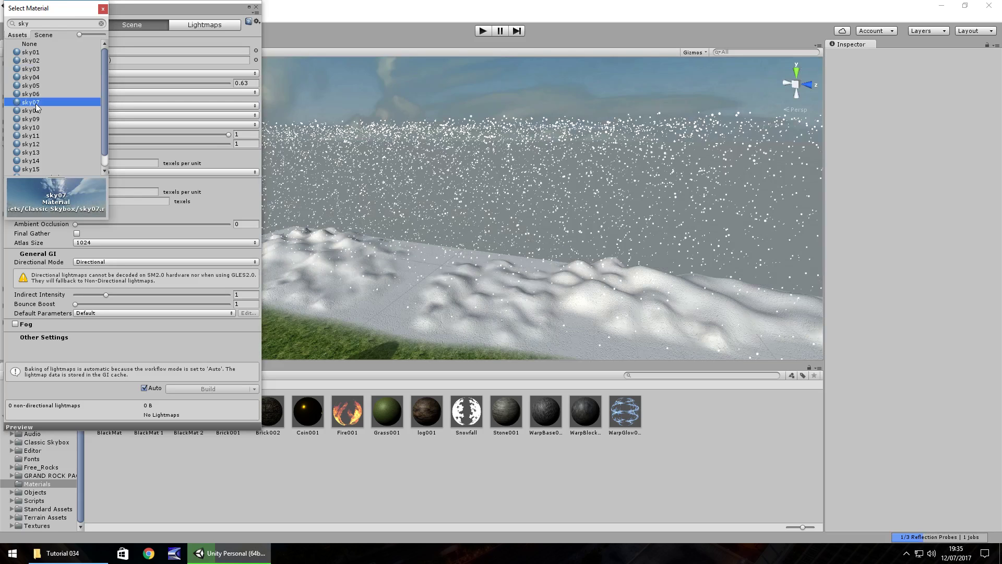
{"action": "left_click", "coordinate": [41, 61]}
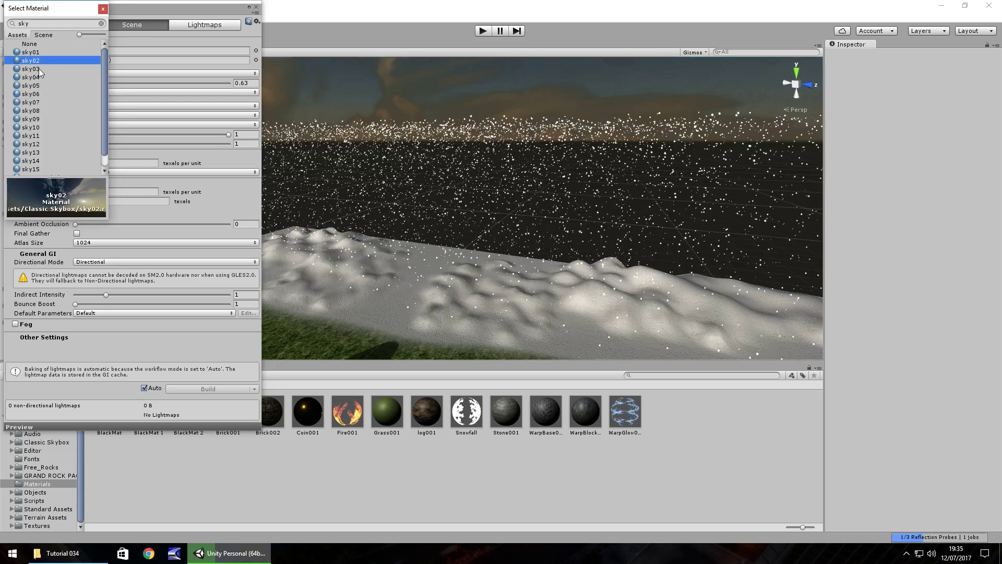
{"action": "left_click", "coordinate": [40, 70]}
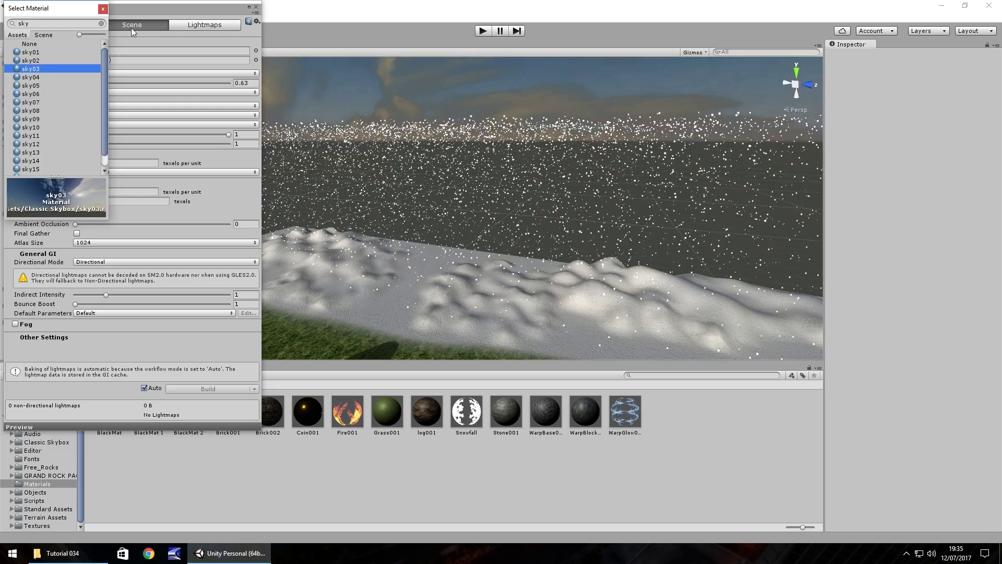
{"action": "left_click", "coordinate": [103, 9]}
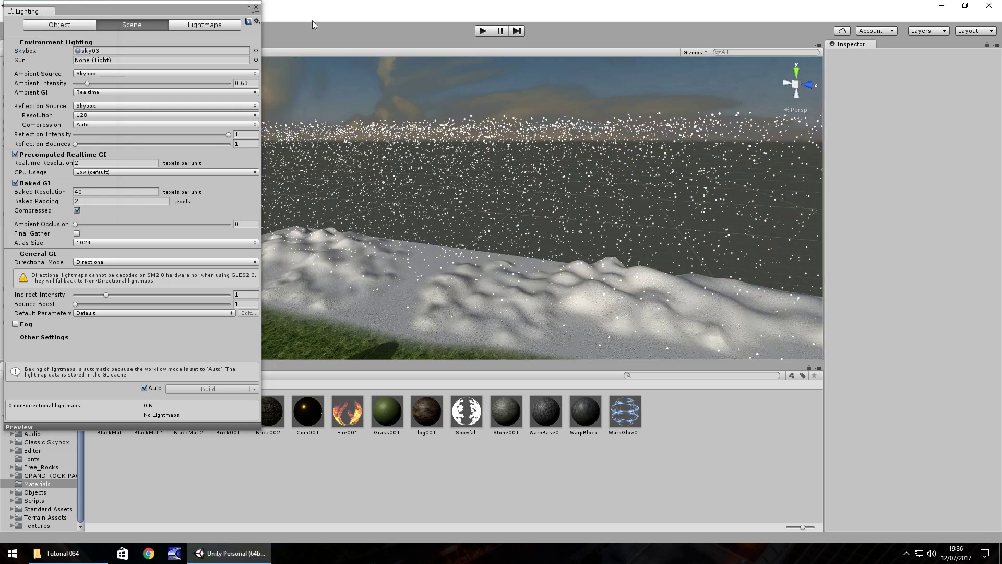
Step: Play-test the scene to preview the cloudy sky, stop, and close the Lighting window
{"action": "left_click", "coordinate": [484, 31]}
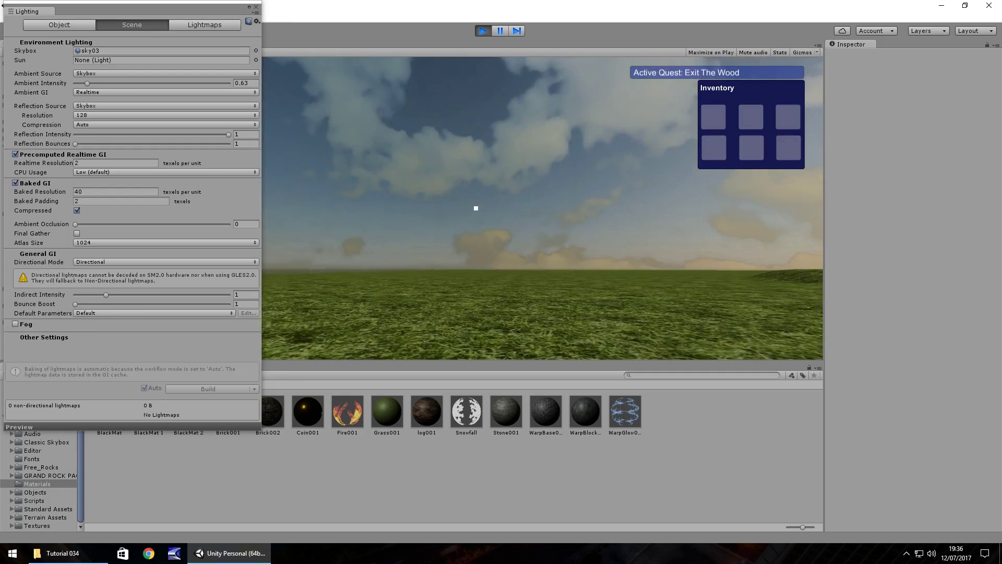
{"action": "key", "text": "ctrl+p"}
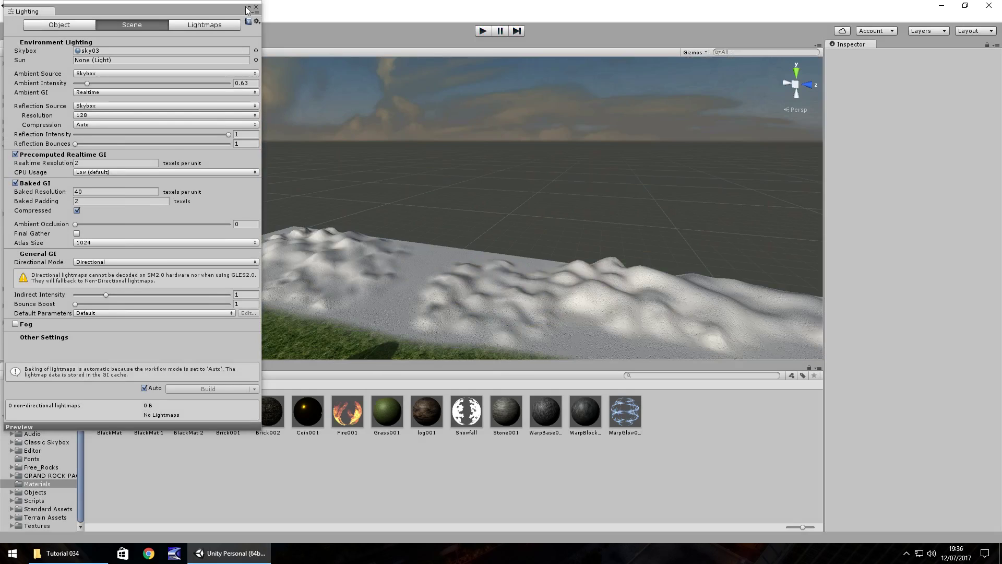
{"action": "left_click", "coordinate": [257, 8]}
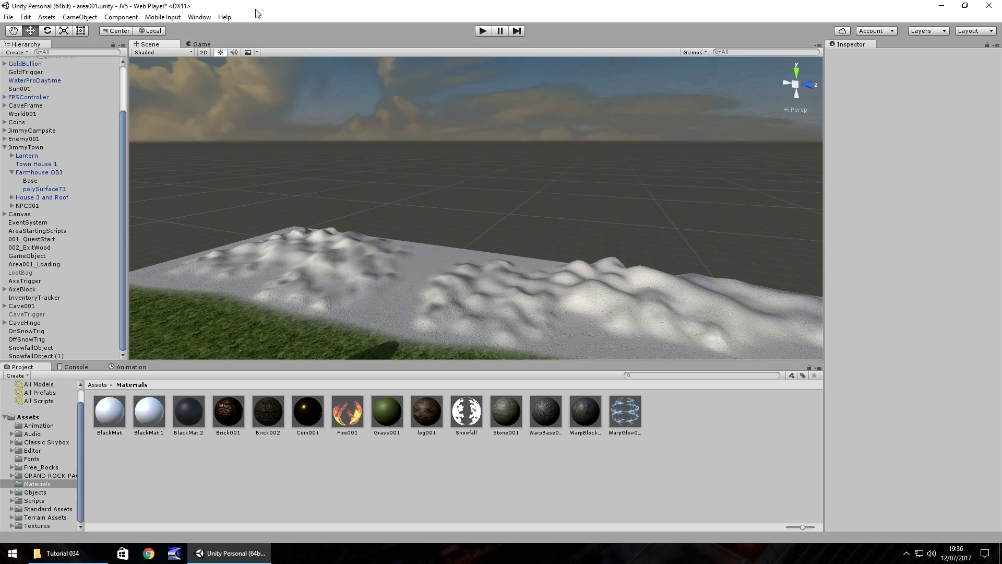
Step: Create a new C# script named RotateSky inside the Scripts folder
{"action": "left_click", "coordinate": [32, 501]}
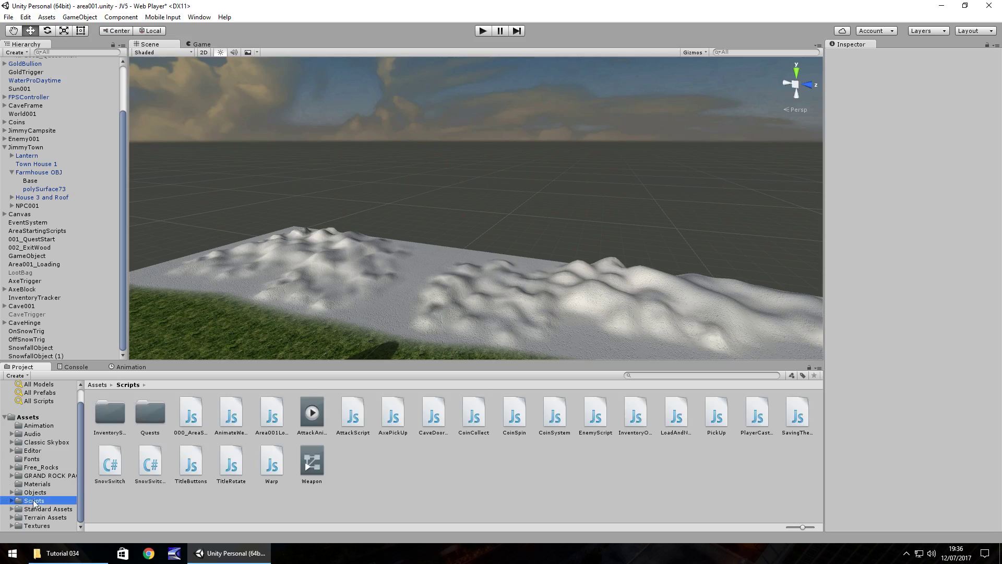
{"action": "right_click", "coordinate": [355, 474]}
{"action": "mouse_move", "coordinate": [418, 282]}
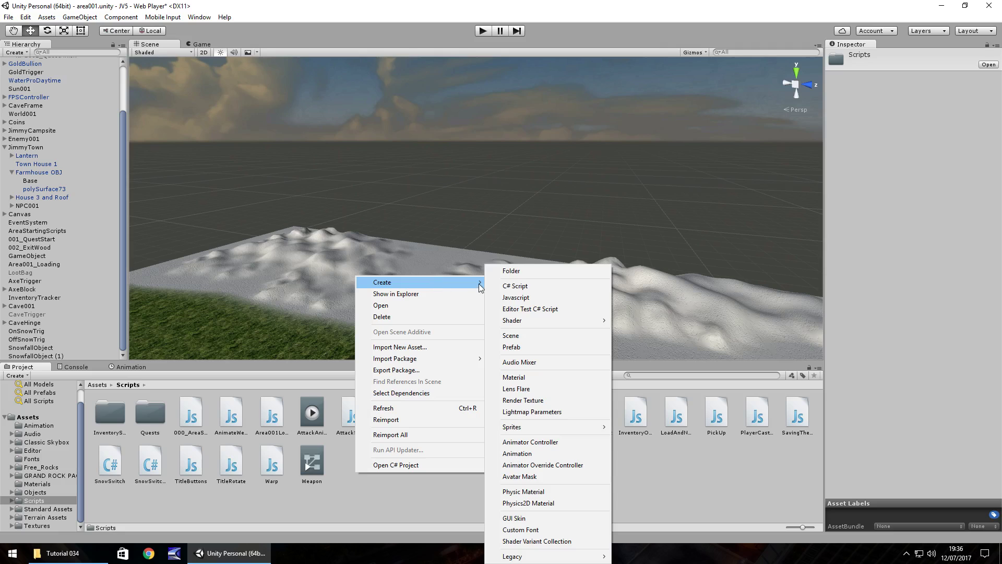
{"action": "left_click", "coordinate": [516, 286]}
{"action": "type", "text": "RotateSky"}
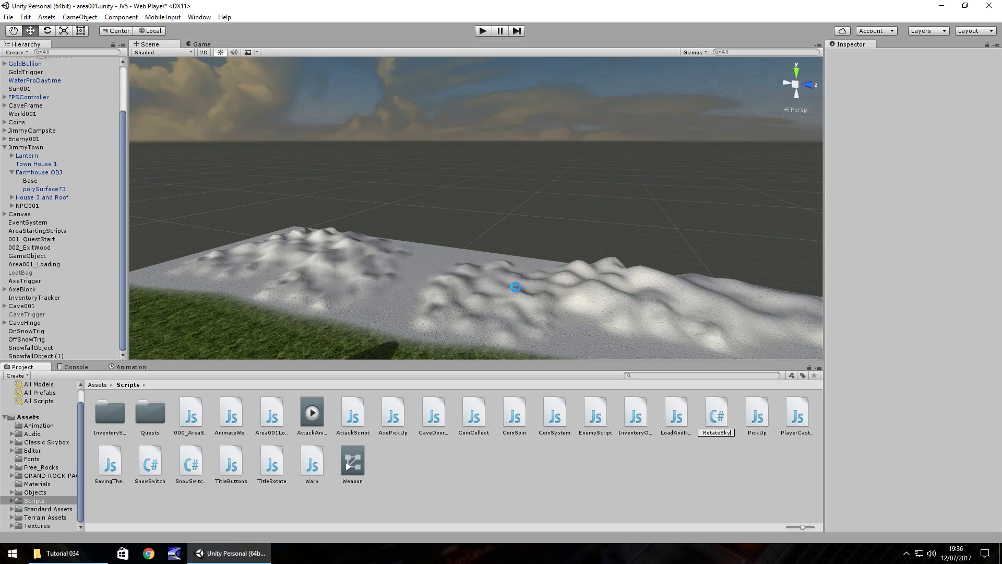
{"action": "key", "text": "Return"}
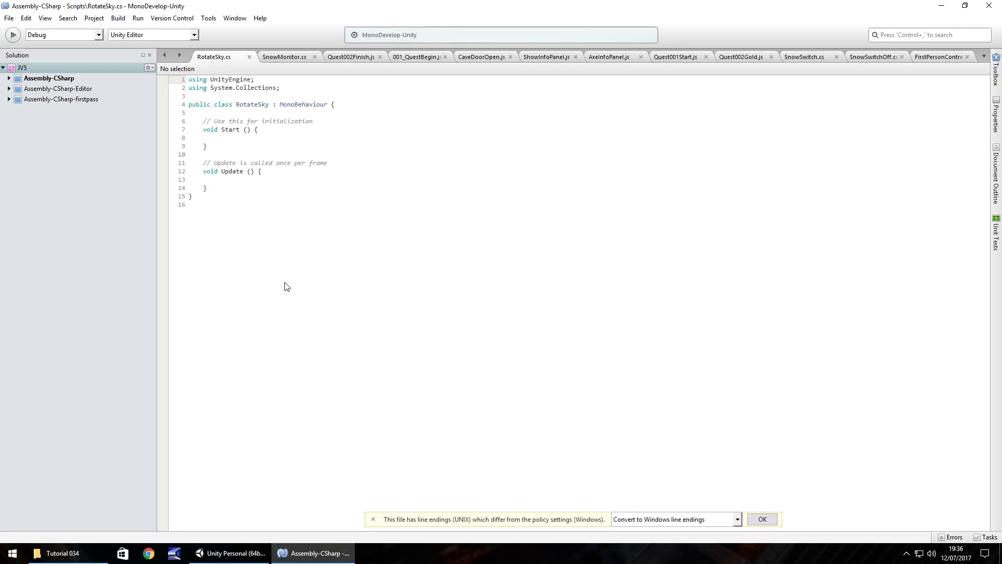
Step: Delete the Start method and the template comments from RotateSky
{"action": "left_click_drag", "start_coordinate": [251, 146], "coordinate": [183, 121]}
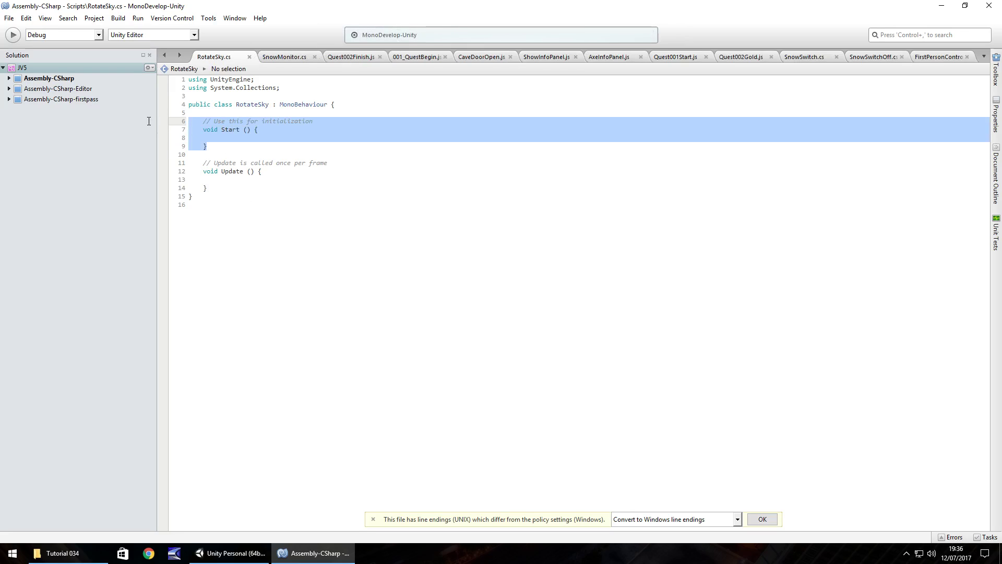
{"action": "key", "text": "Delete"}
{"action": "left_click_drag", "start_coordinate": [339, 139], "coordinate": [189, 129]}
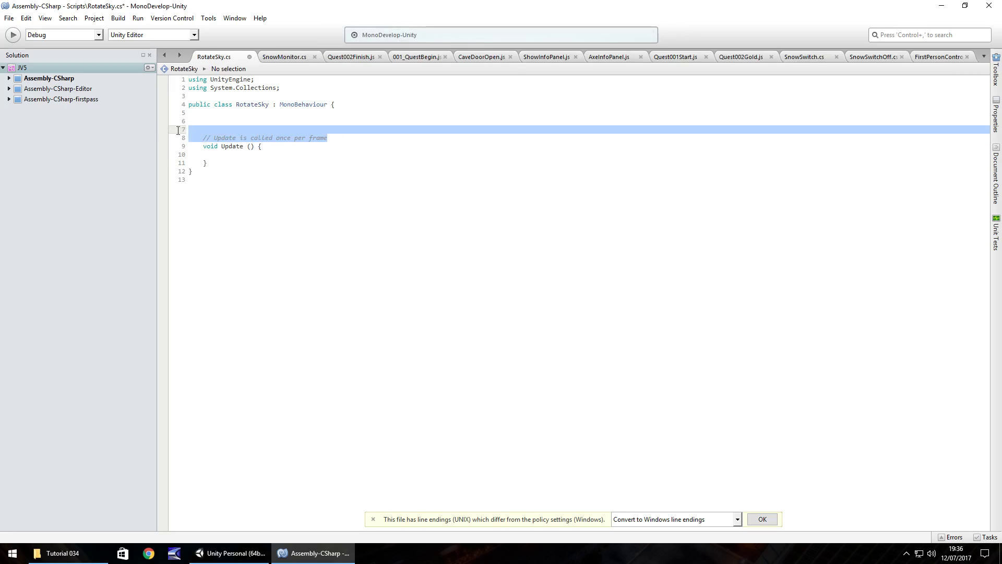
{"action": "key", "text": "Delete"}
Step: Declare 'public float RotateSpeed = 1.1f;' and add a new line inside Update
{"action": "left_click", "coordinate": [242, 122]}
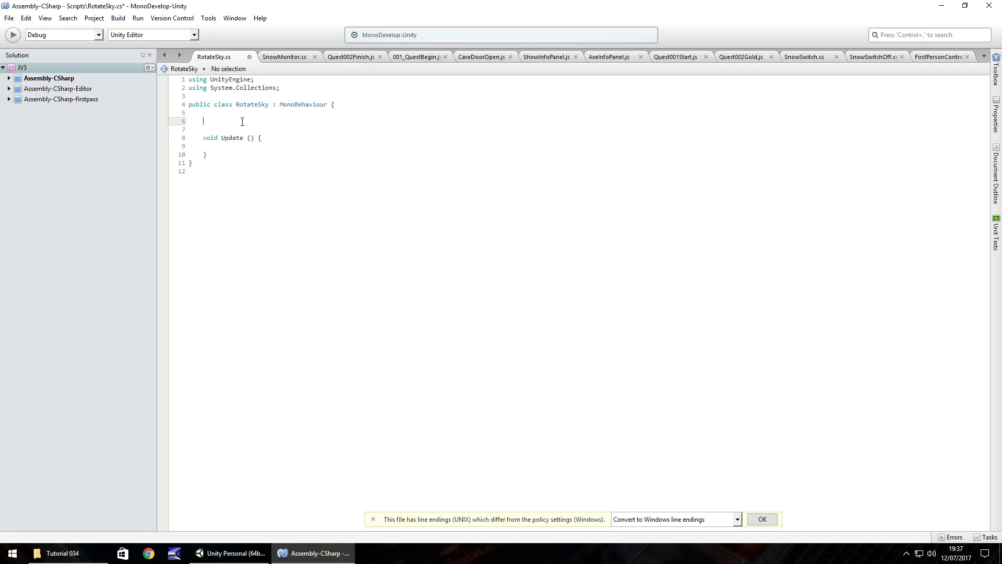
{"action": "type", "text": "public "}
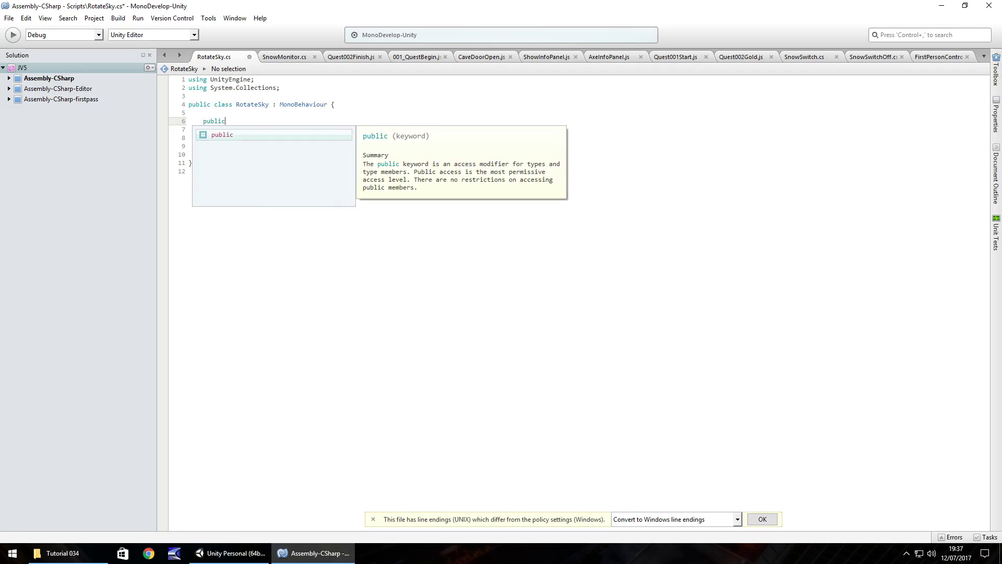
{"action": "type", "text": "floa"}
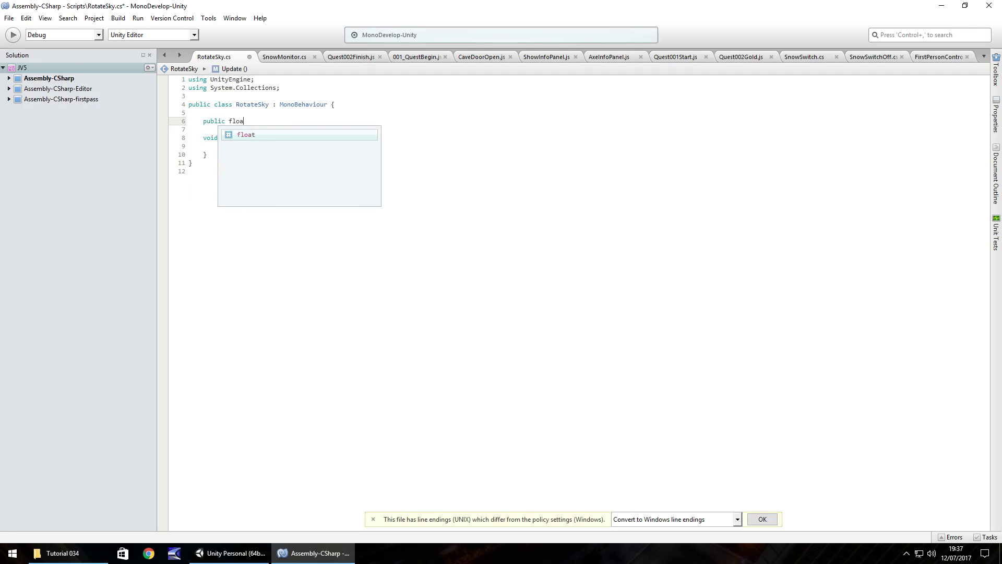
{"action": "type", "text": "t "}
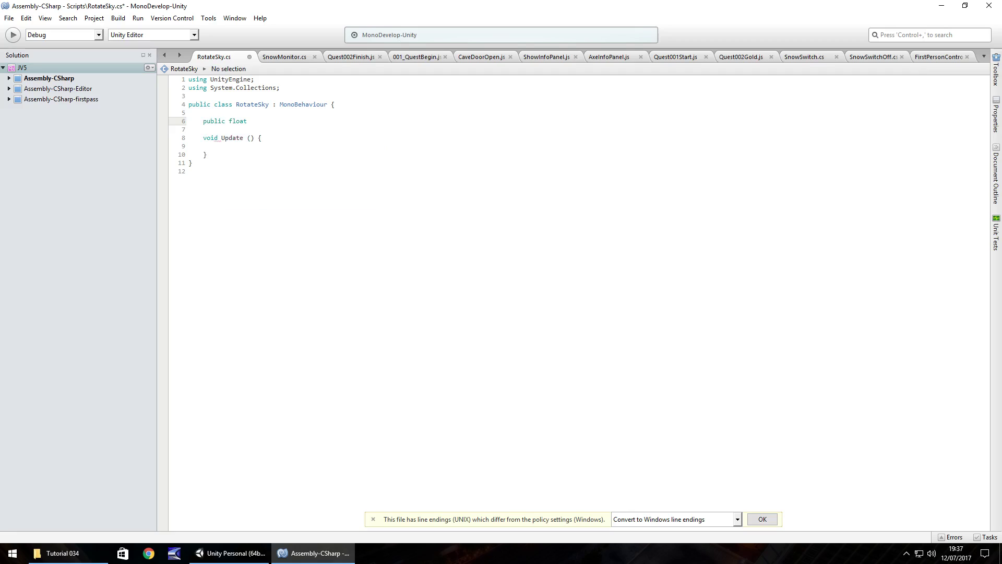
{"action": "type", "text": "RotateS"}
{"action": "type", "text": "peed"}
{"action": "type", "text": " = 1"}
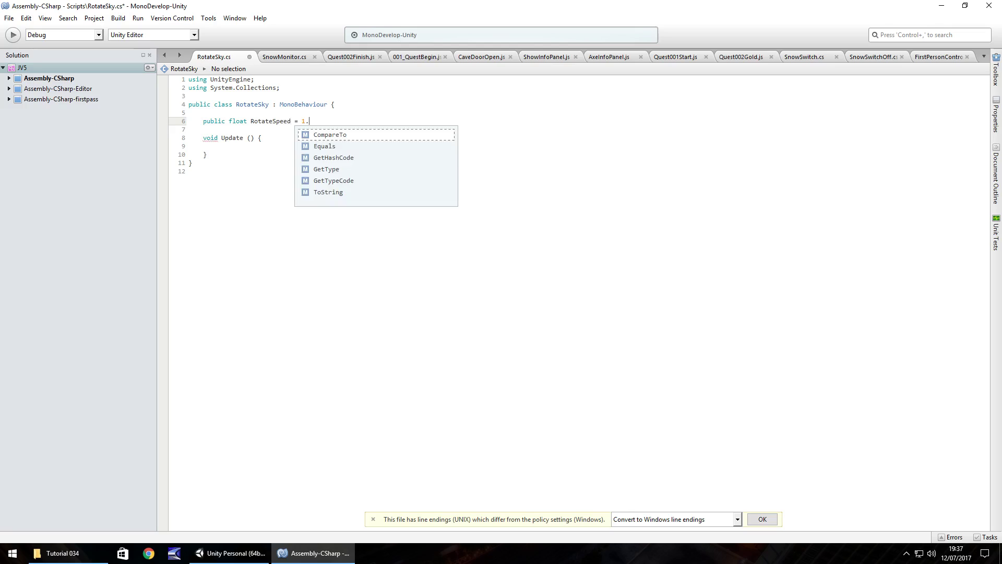
{"action": "type", "text": ".1f"}
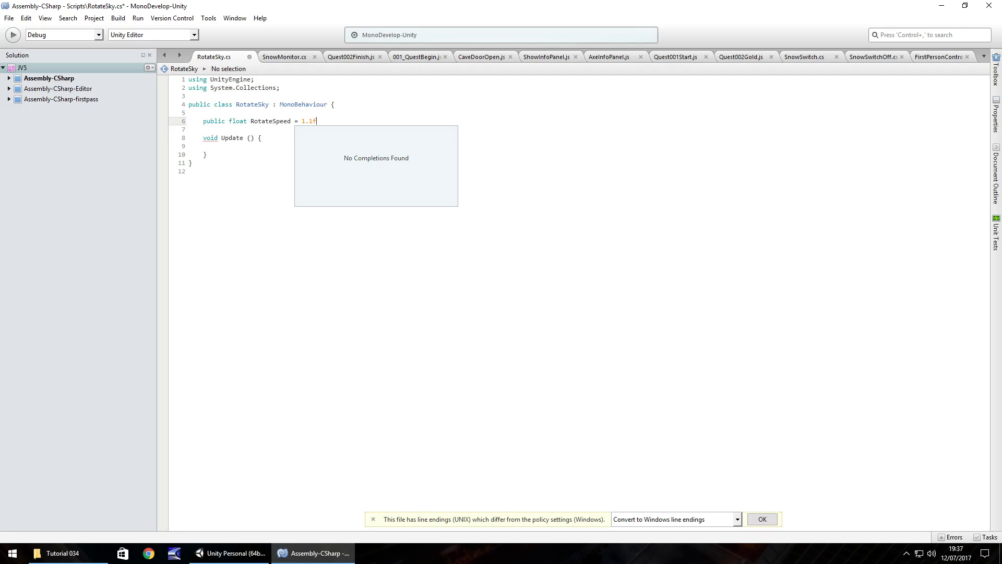
{"action": "type", "text": ";"}
{"action": "left_click", "coordinate": [284, 140]}
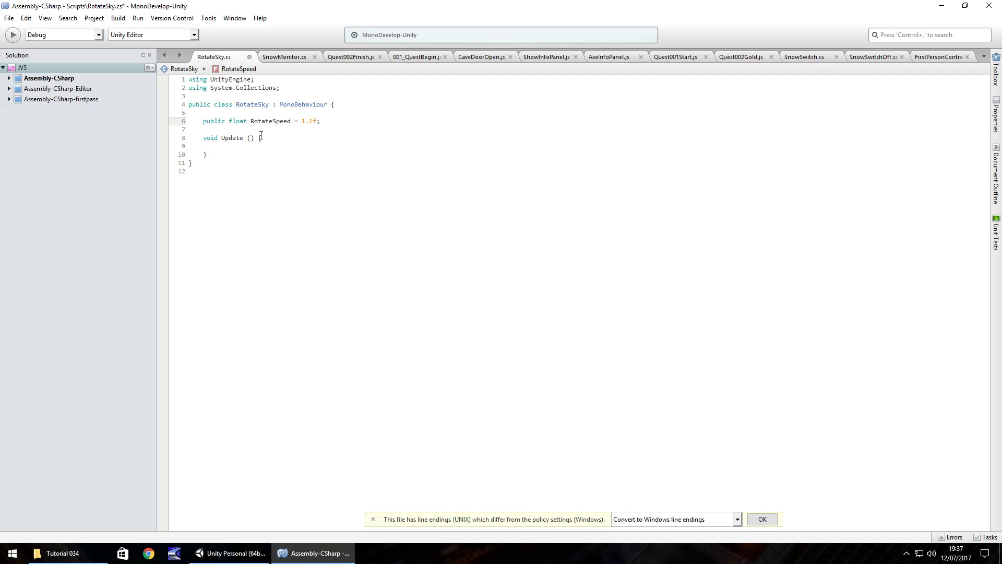
{"action": "key", "text": "Return"}
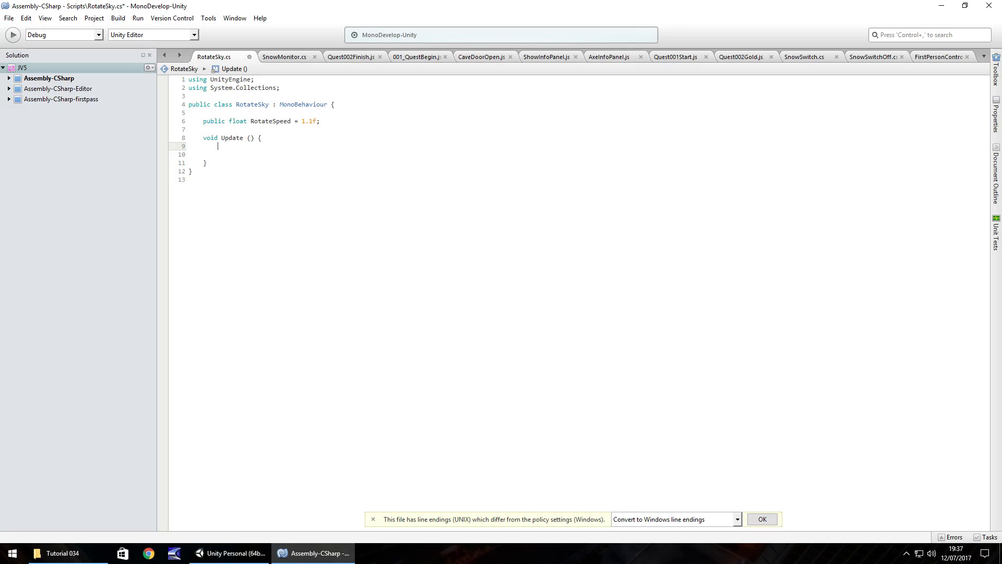
Step: Write RenderSettings.skybox.SetFloat("_Rotation", Time.time * RotateSpeed); in Update
{"action": "type", "text": "Rende"}
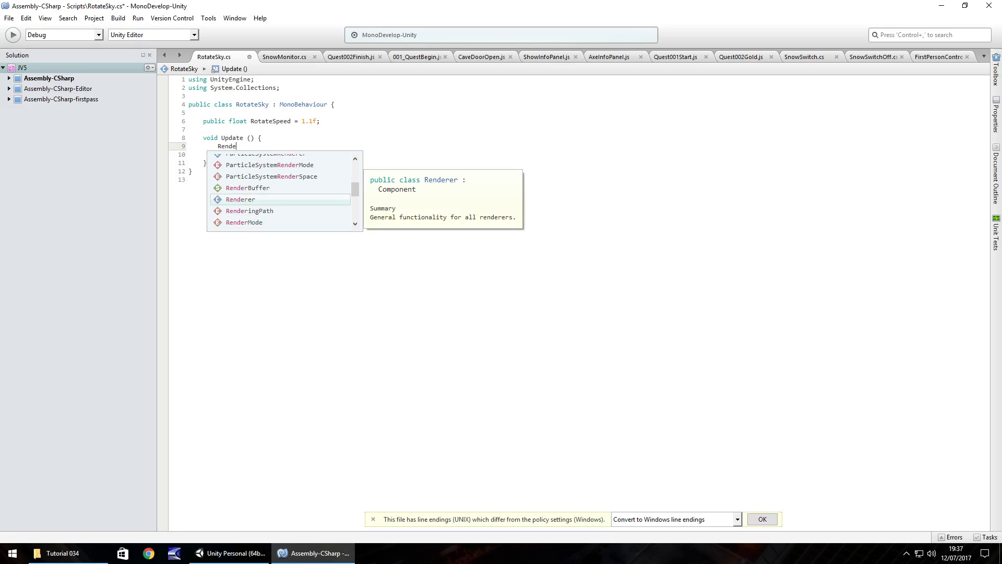
{"action": "type", "text": "rSettings"}
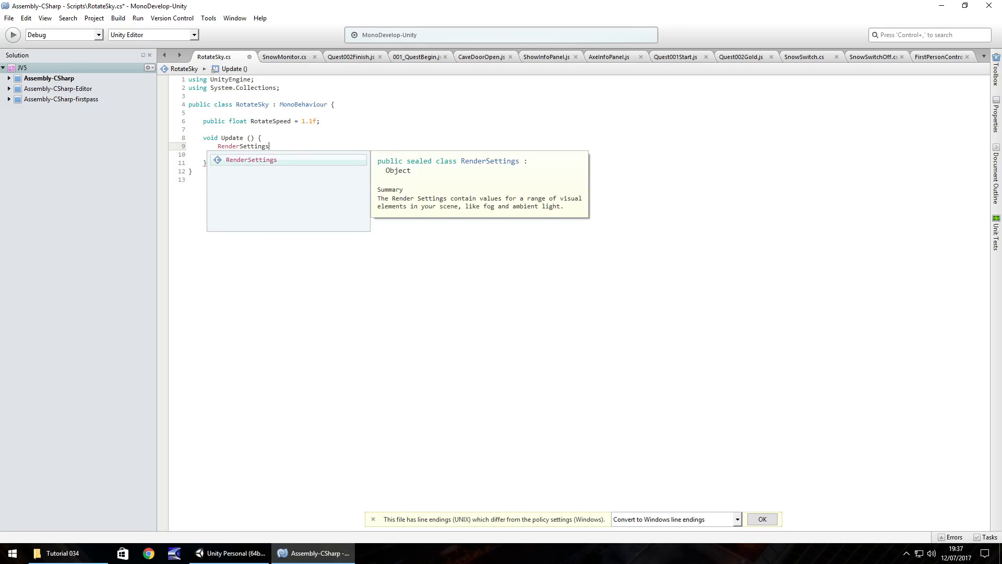
{"action": "type", "text": ".sk"}
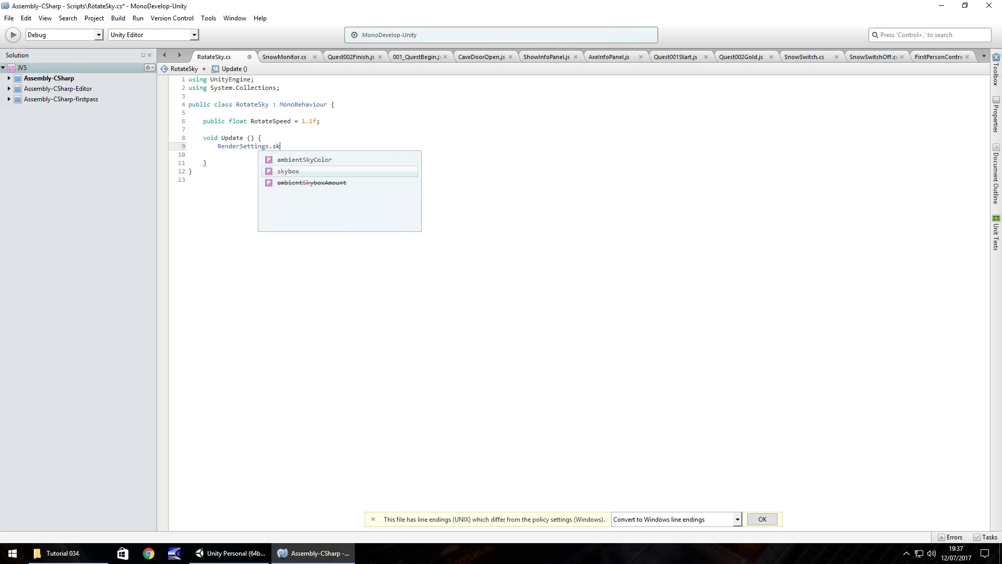
{"action": "type", "text": "ybox"}
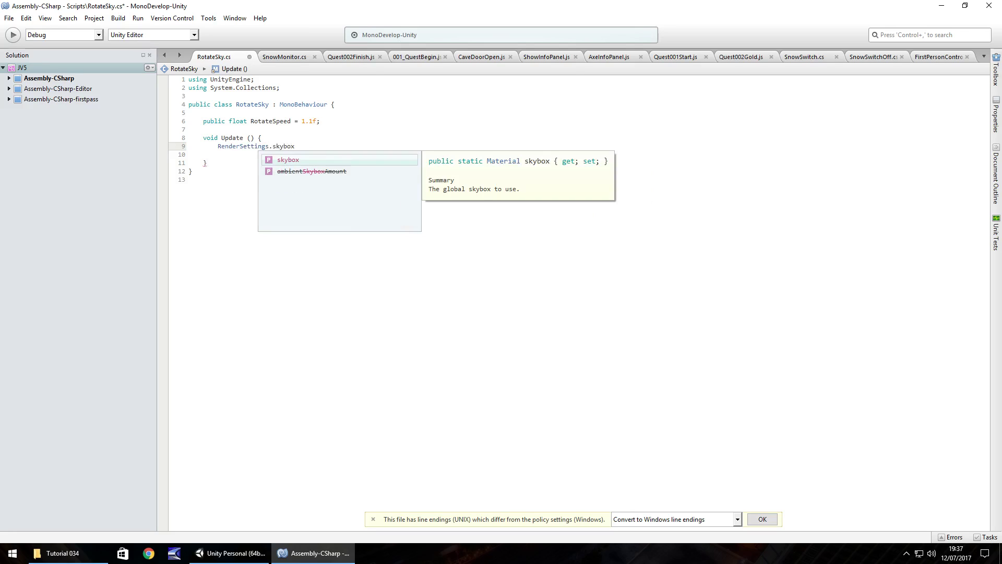
{"action": "type", "text": ".SetFloa"}
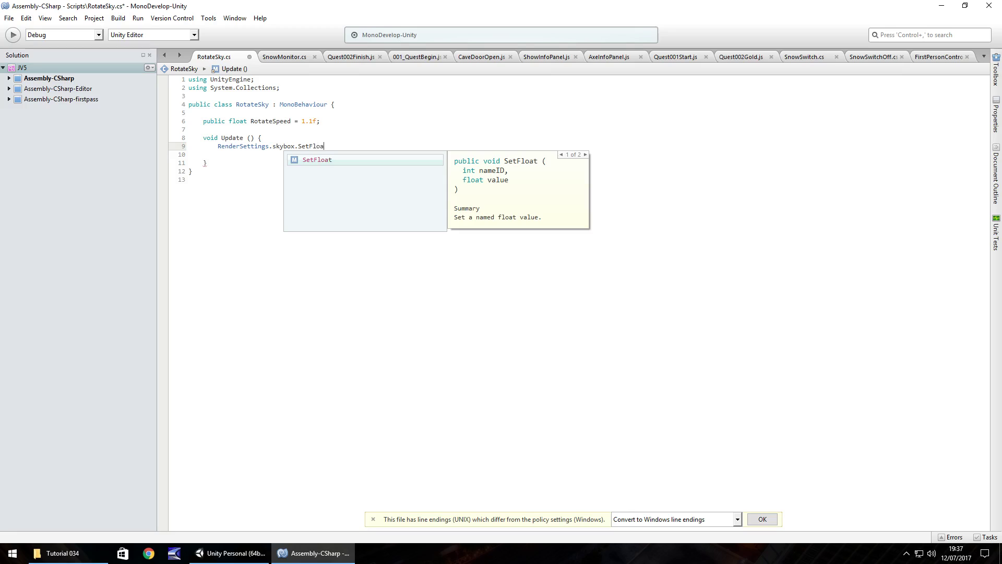
{"action": "type", "text": "t"}
{"action": "type", "text": "("}
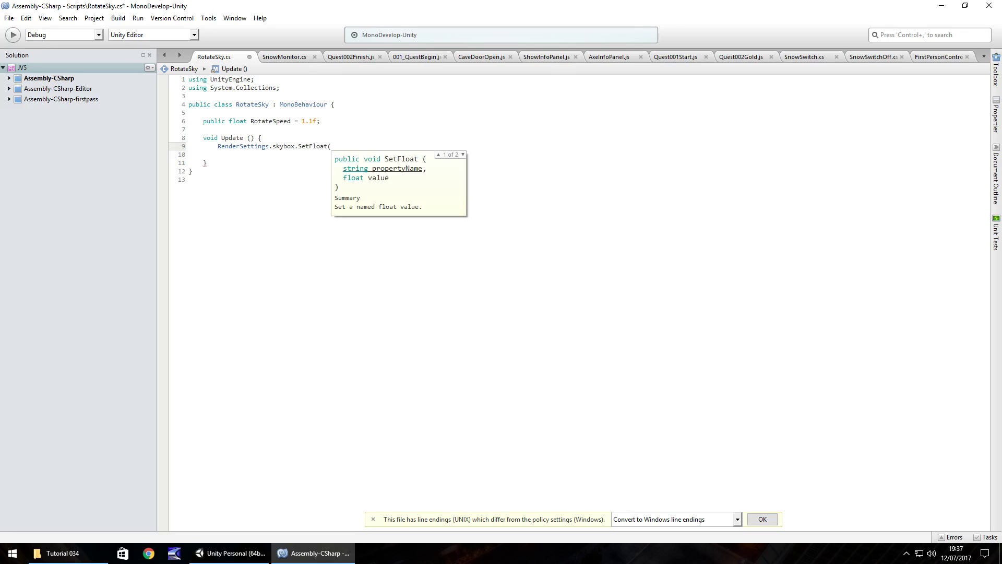
{"action": "type", "text": "\"_"}
{"action": "type", "text": "Rotati"}
{"action": "type", "text": "on"}
{"action": "type", "text": "\""}
{"action": "type", "text": ","}
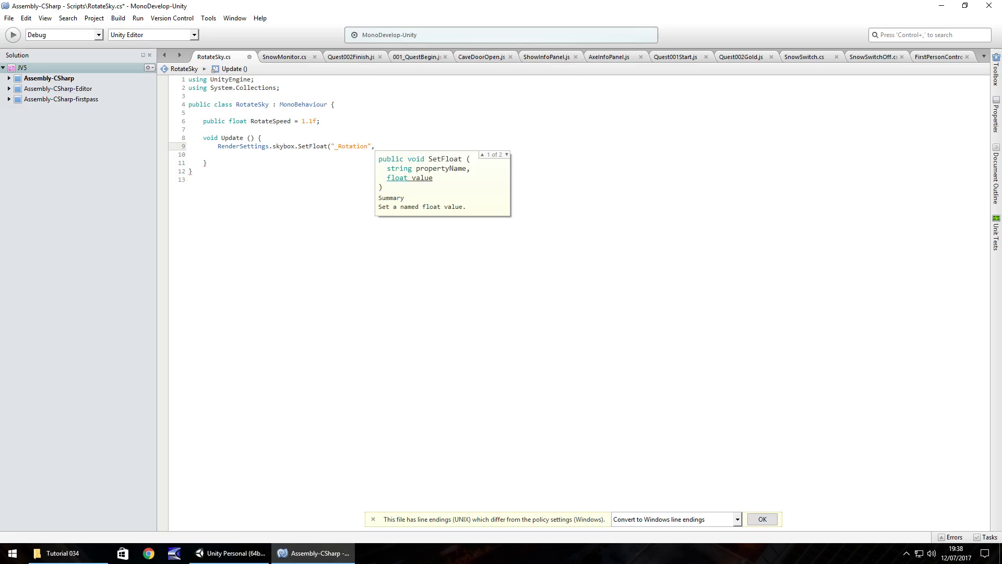
{"action": "type", "text": " Time"}
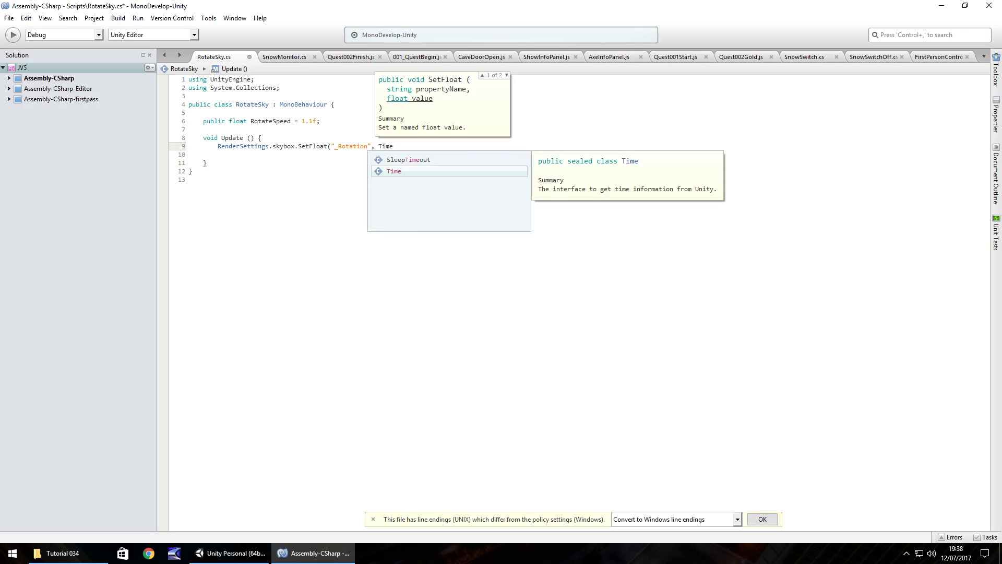
{"action": "type", "text": ".time"}
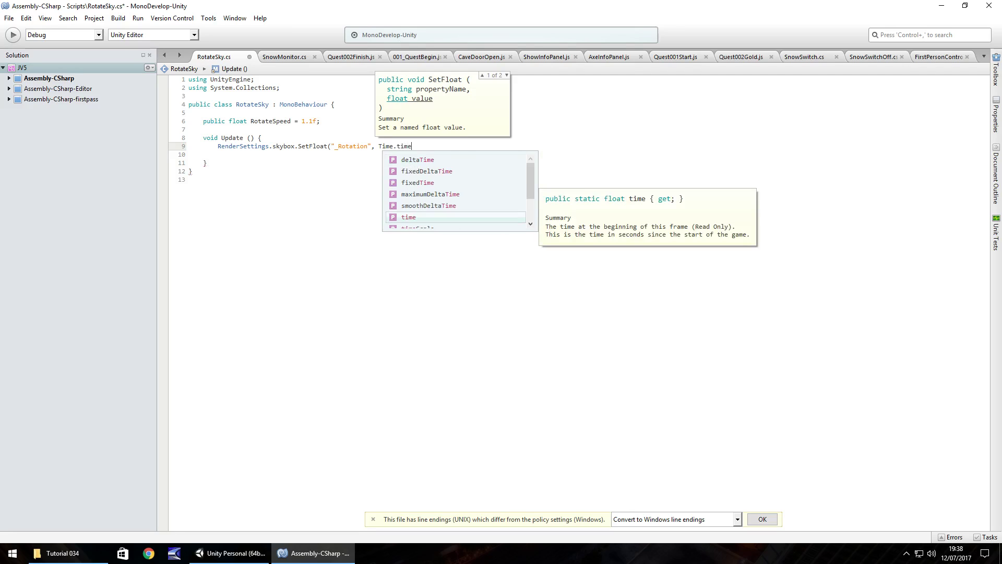
{"action": "type", "text": ","}
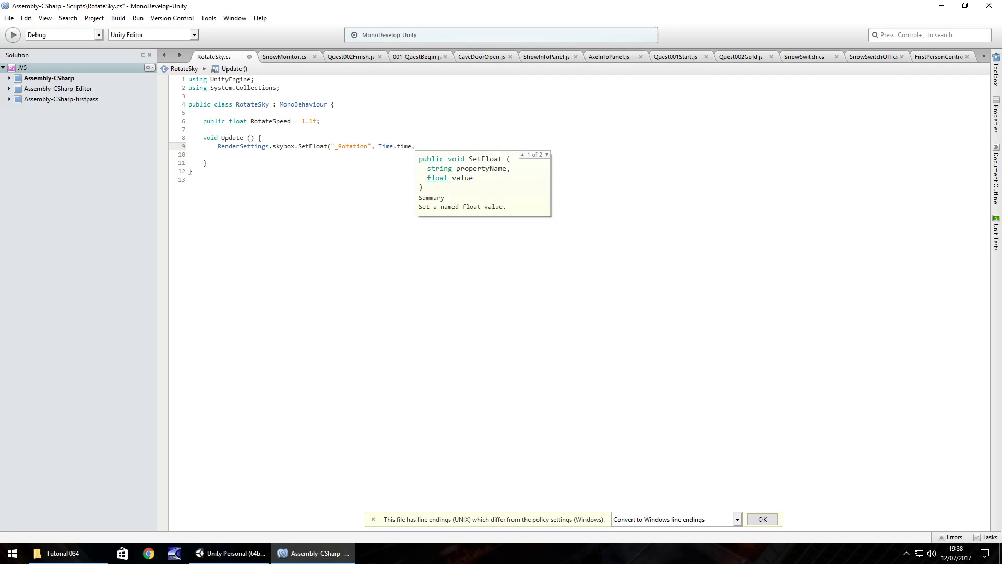
{"action": "key", "text": "BackSpace"}
{"action": "type", "text": " * RotateSpee"}
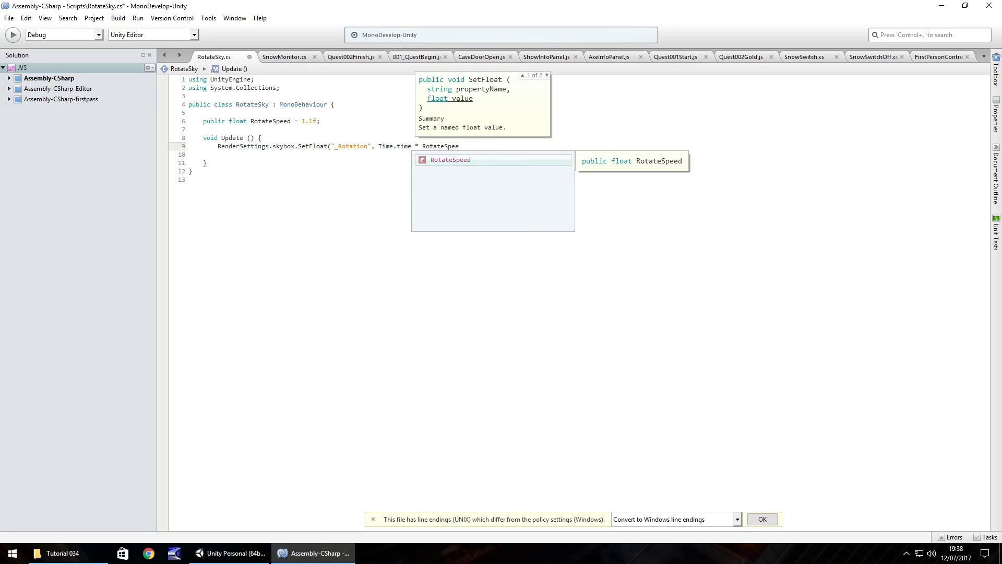
{"action": "type", "text": "d)"}
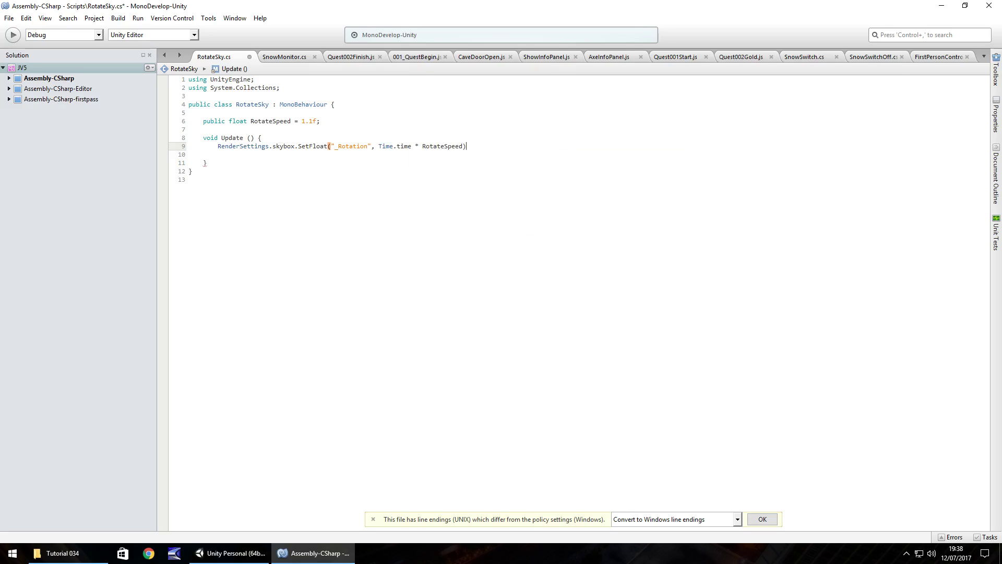
{"action": "type", "text": ";"}
Step: Remove the empty line inside Update and save RotateSky.cs
{"action": "left_click", "coordinate": [220, 162]}
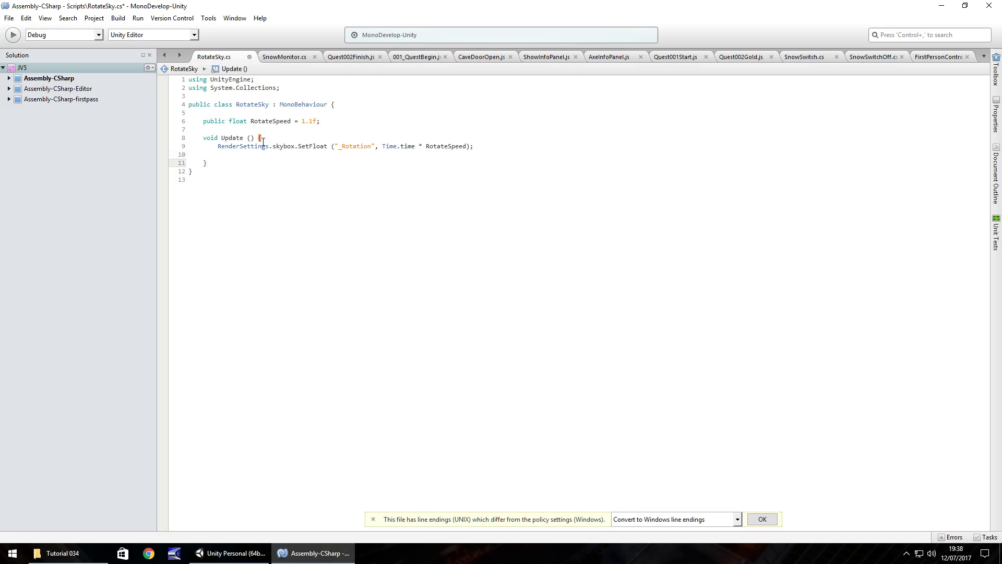
{"action": "left_click", "coordinate": [206, 171]}
{"action": "left_click", "coordinate": [229, 154]}
{"action": "key", "text": "BackSpace"}
{"action": "key", "text": "ctrl+s"}
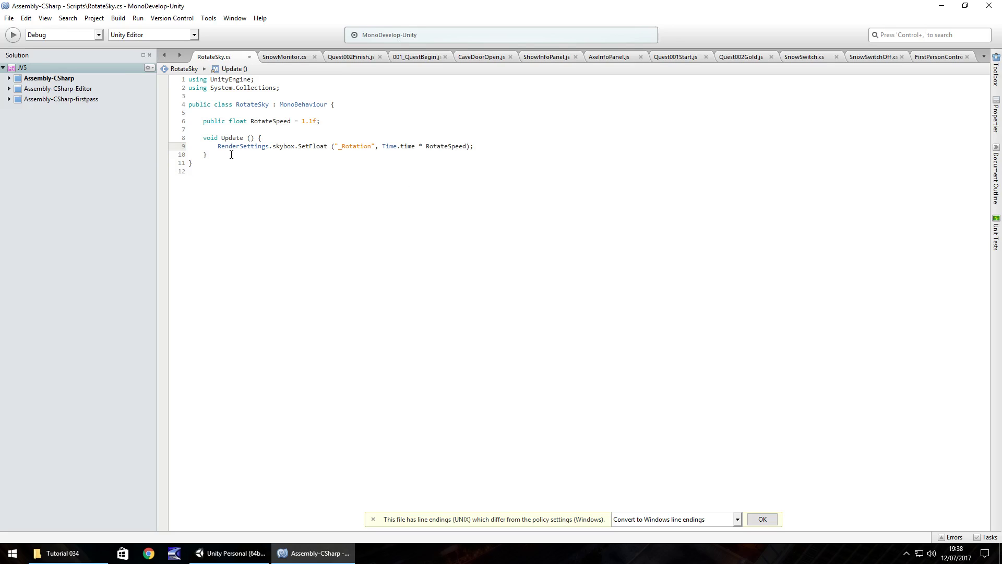
Step: Create an empty object named SkyboxAnim and attach RotateSky.cs to it (Rotate Speed 1.1)
{"action": "left_click", "coordinate": [232, 553]}
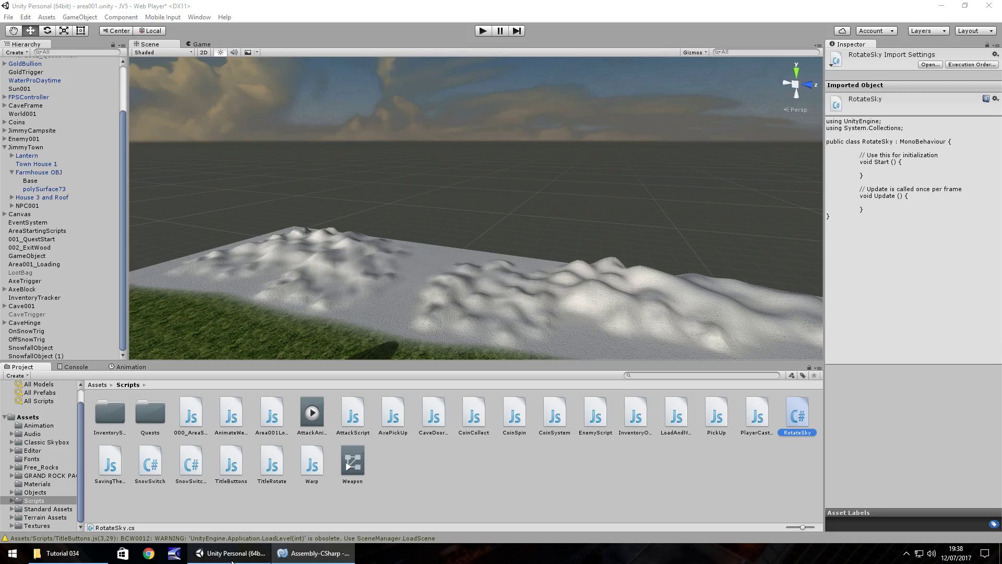
{"action": "left_click", "coordinate": [81, 19]}
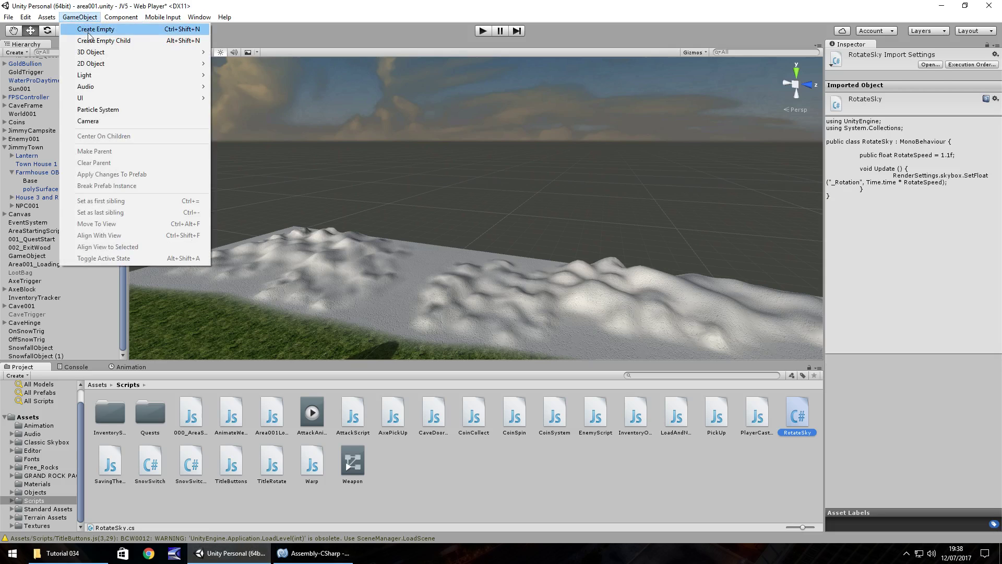
{"action": "left_click", "coordinate": [92, 30]}
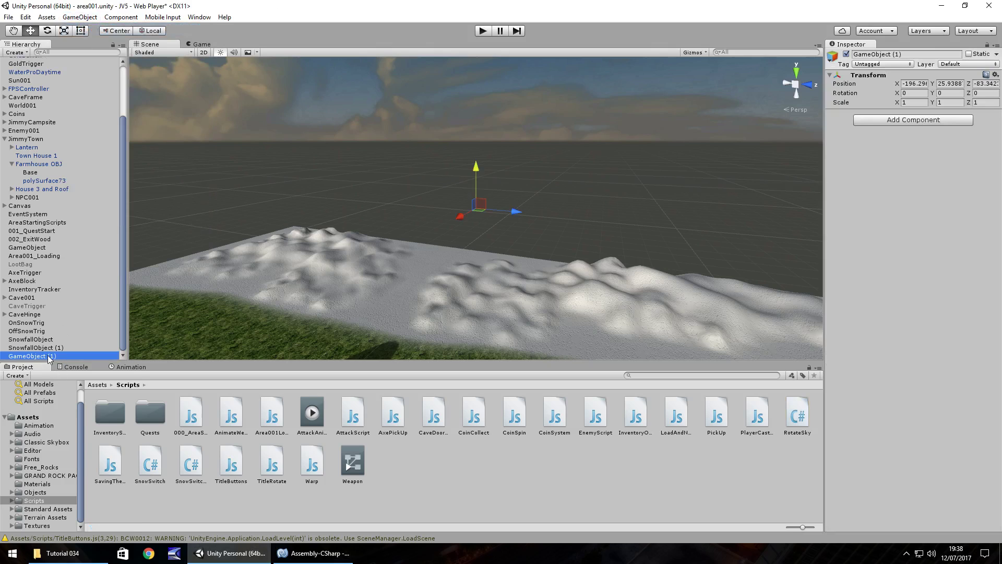
{"action": "right_click", "coordinate": [50, 357]}
{"action": "left_click", "coordinate": [70, 390]}
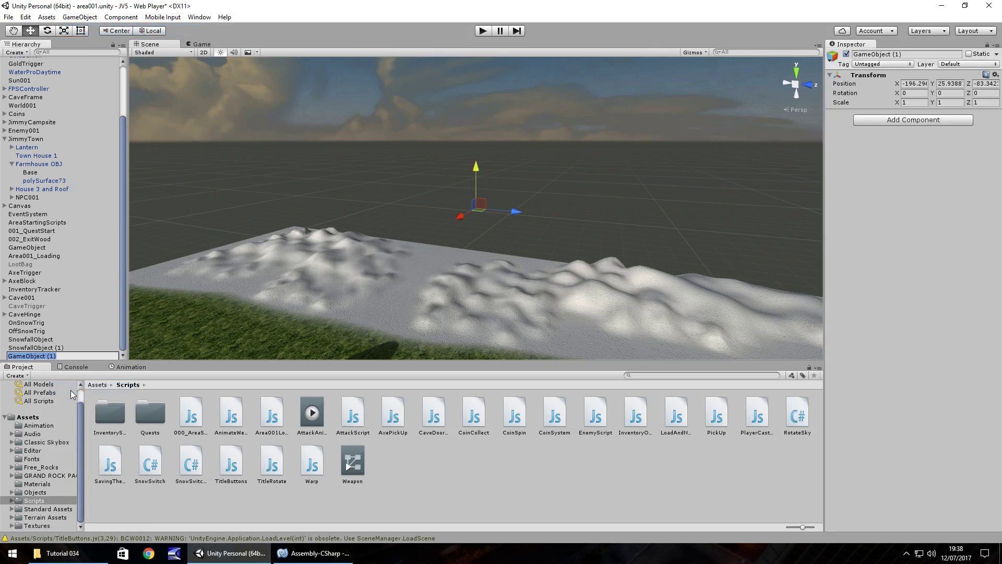
{"action": "type", "text": "Skybo"}
{"action": "type", "text": "xAnim"}
{"action": "key", "text": "Return"}
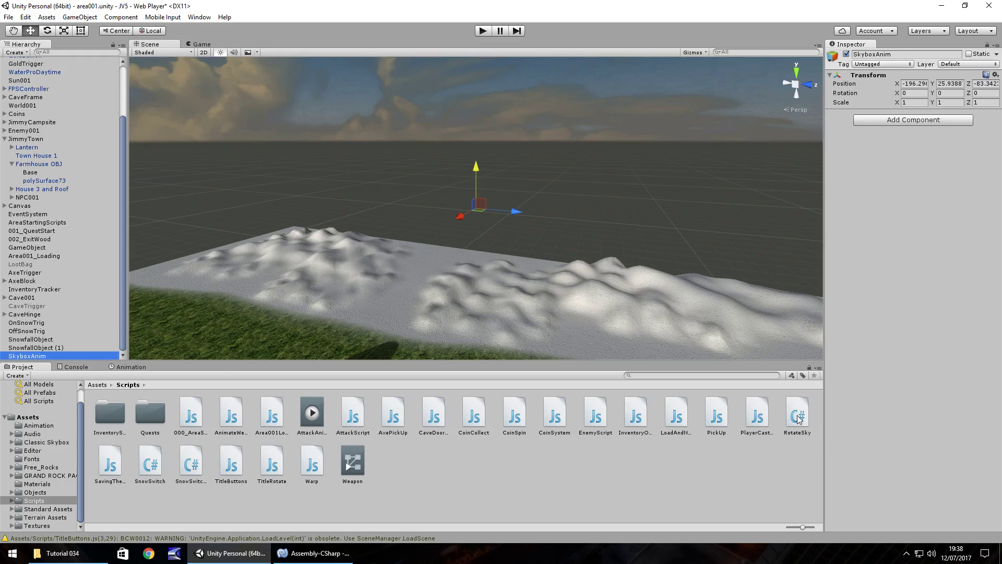
{"action": "left_click_drag", "start_coordinate": [799, 419], "coordinate": [35, 359]}
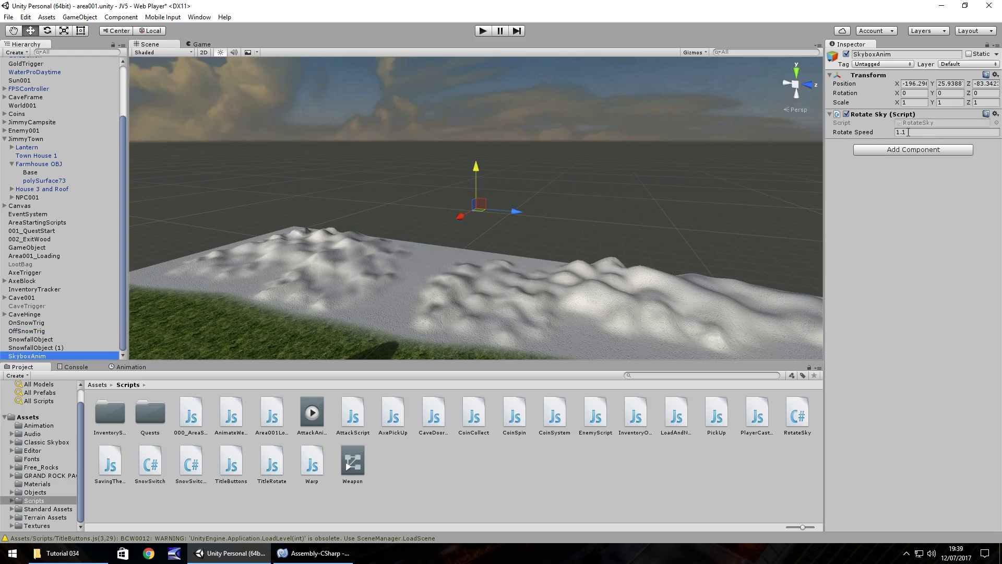
{"action": "left_click", "coordinate": [484, 31]}
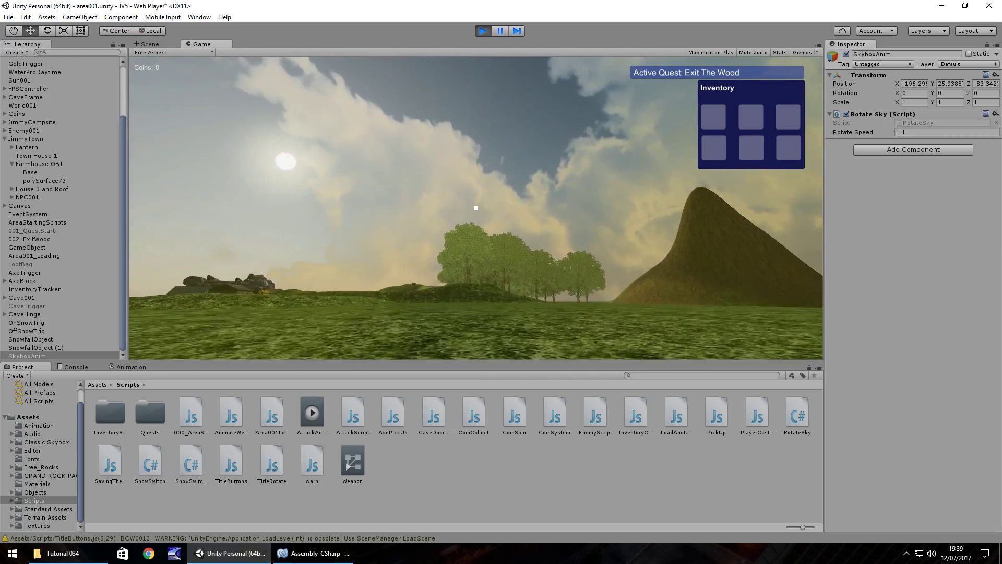
{"action": "key", "text": "w"}
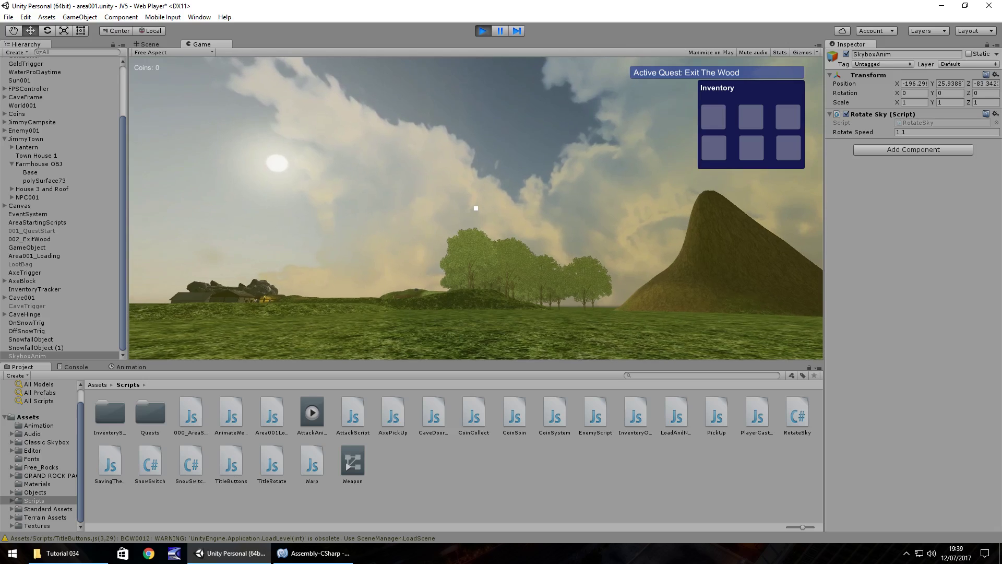
{"action": "key", "text": "w"}
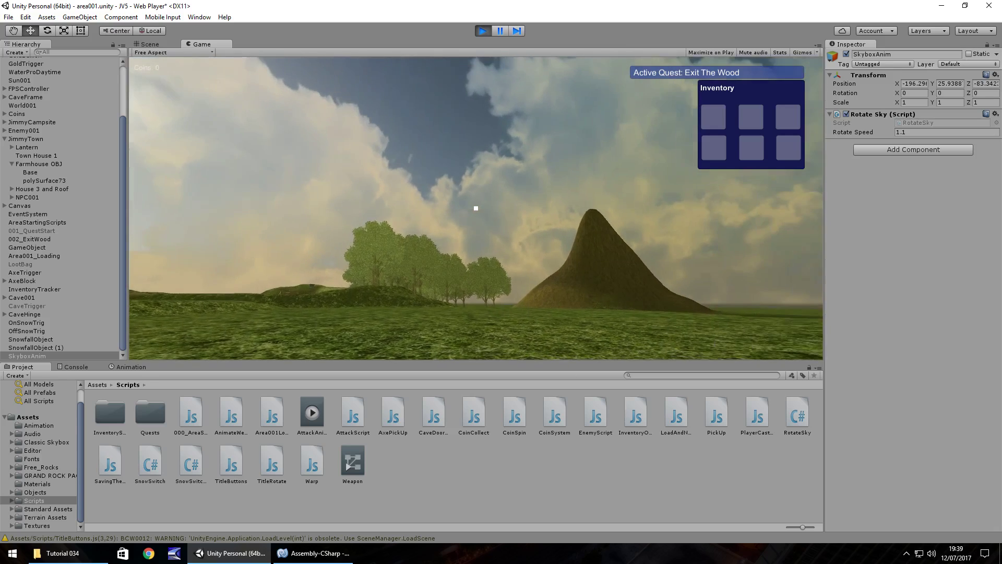
{"action": "key", "text": "w"}
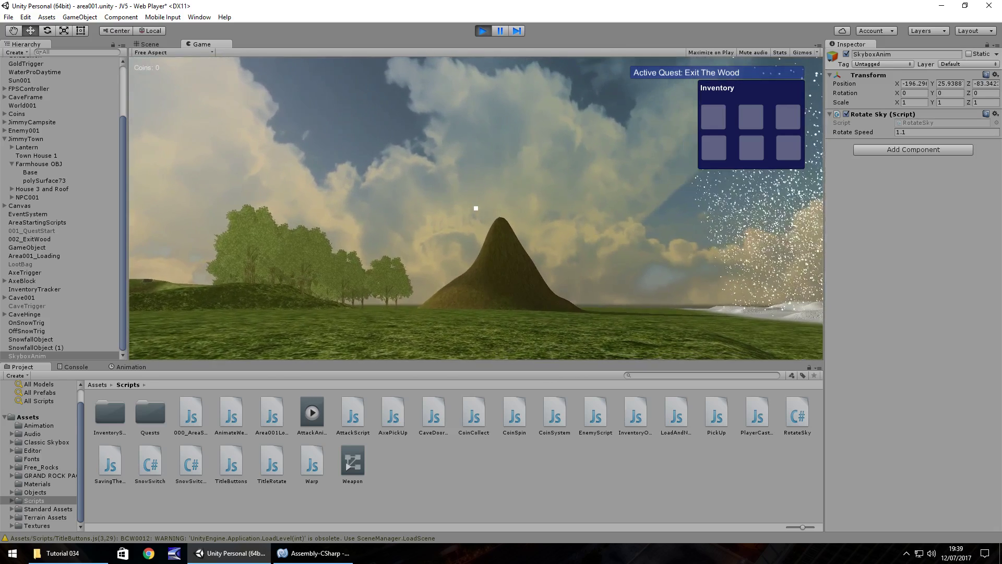
{"action": "key", "text": "w"}
{"action": "key", "text": "i"}
{"action": "key", "text": "i"}
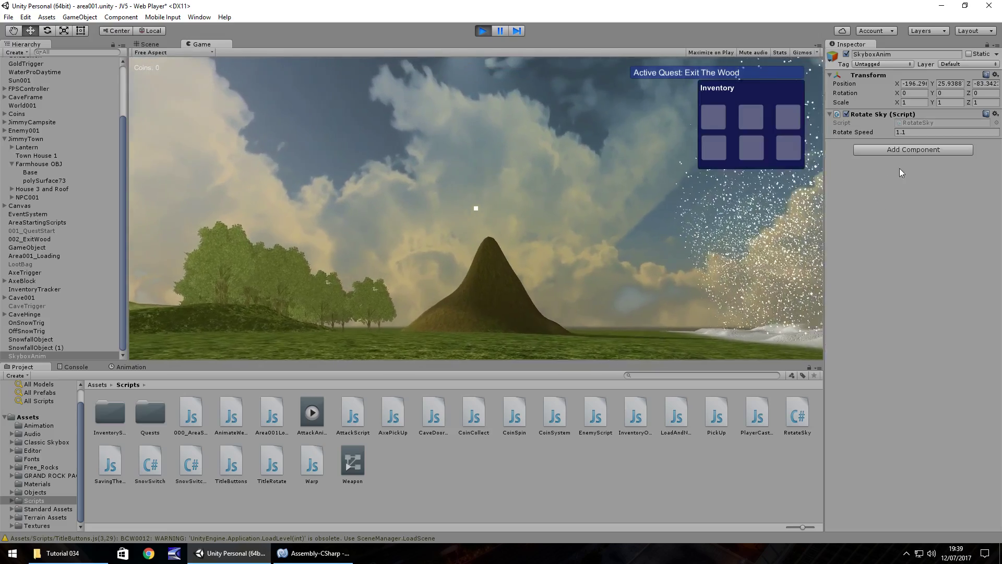
{"action": "left_click", "coordinate": [913, 132]}
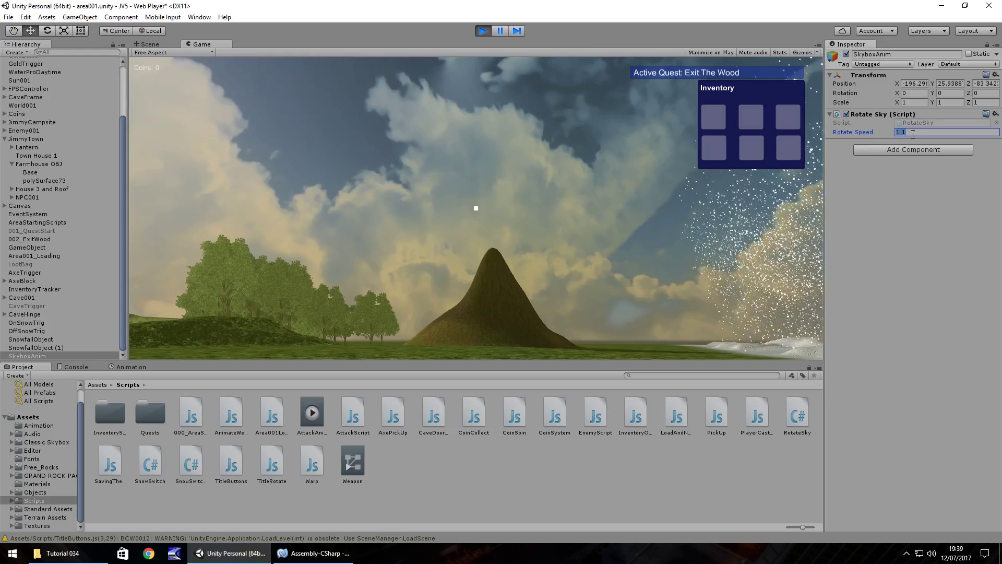
{"action": "type", "text": "0"}
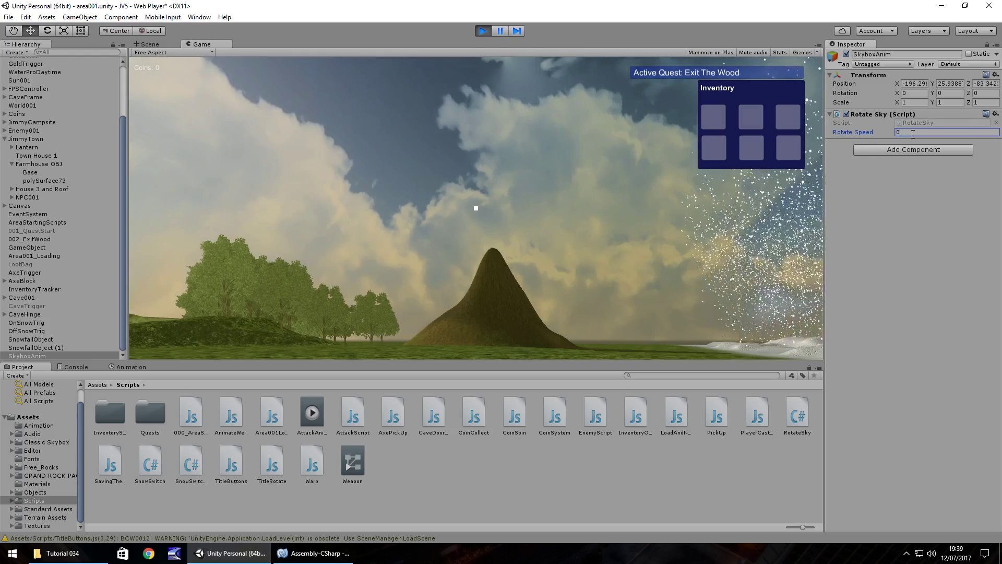
{"action": "left_click_drag", "start_coordinate": [862, 133], "coordinate": [953, 133]}
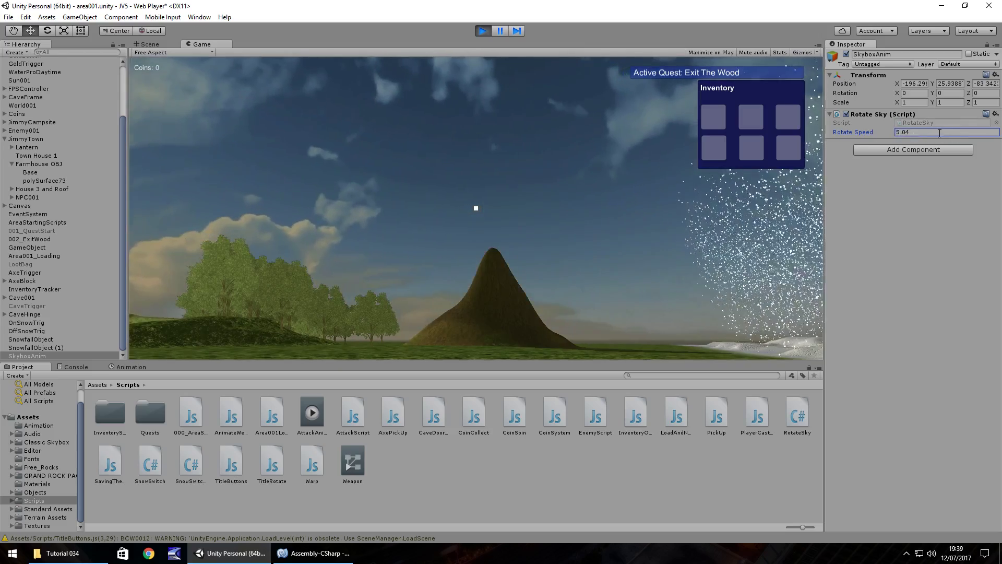
{"action": "mouse_move", "coordinate": [852, 132]}
{"action": "left_mouse_down"}
{"action": "mouse_move", "coordinate": [974, 134]}
{"action": "mouse_move", "coordinate": [2, 140]}
{"action": "left_mouse_up"}
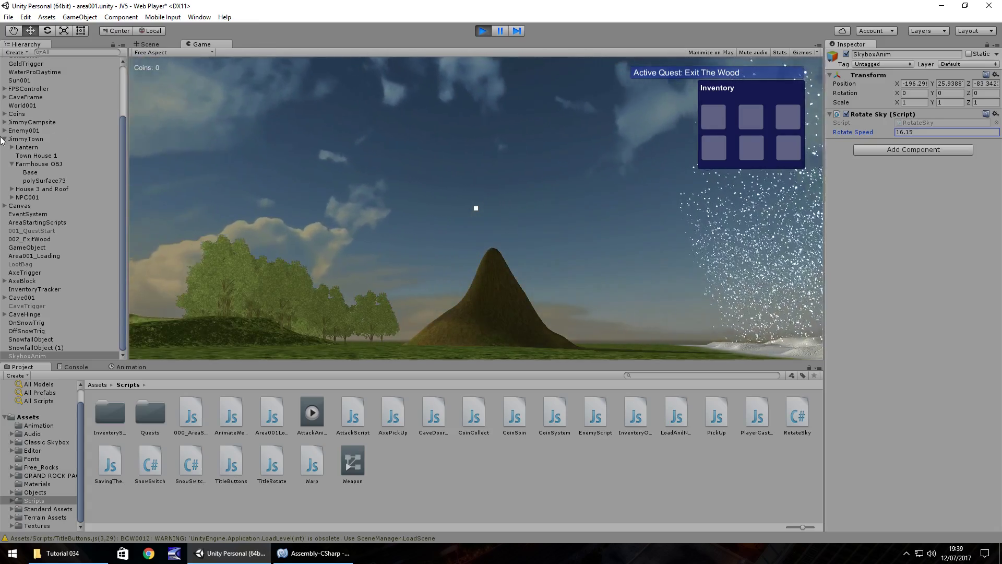
{"action": "key", "text": "ctrl+p"}
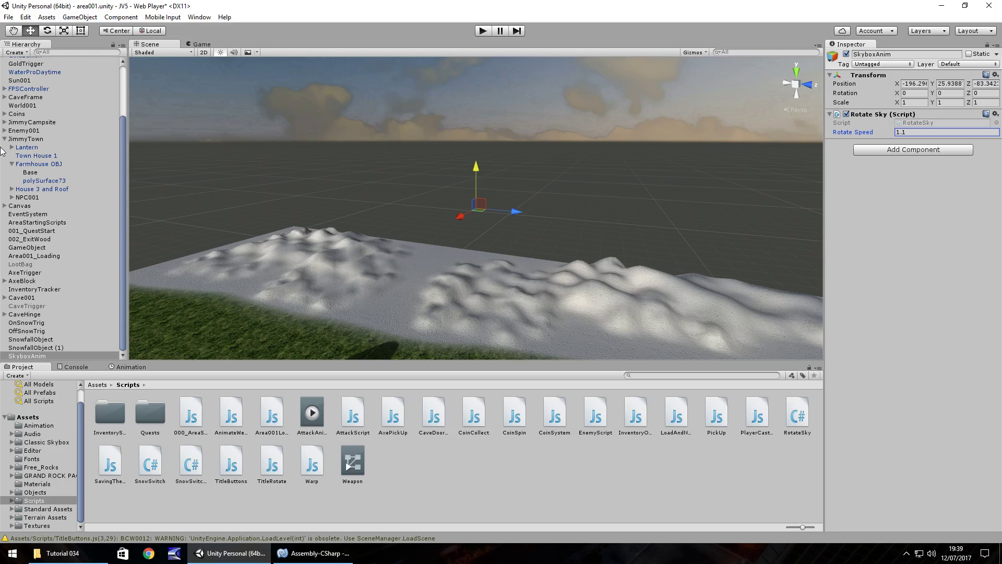
{"action": "left_click", "coordinate": [24, 340]}
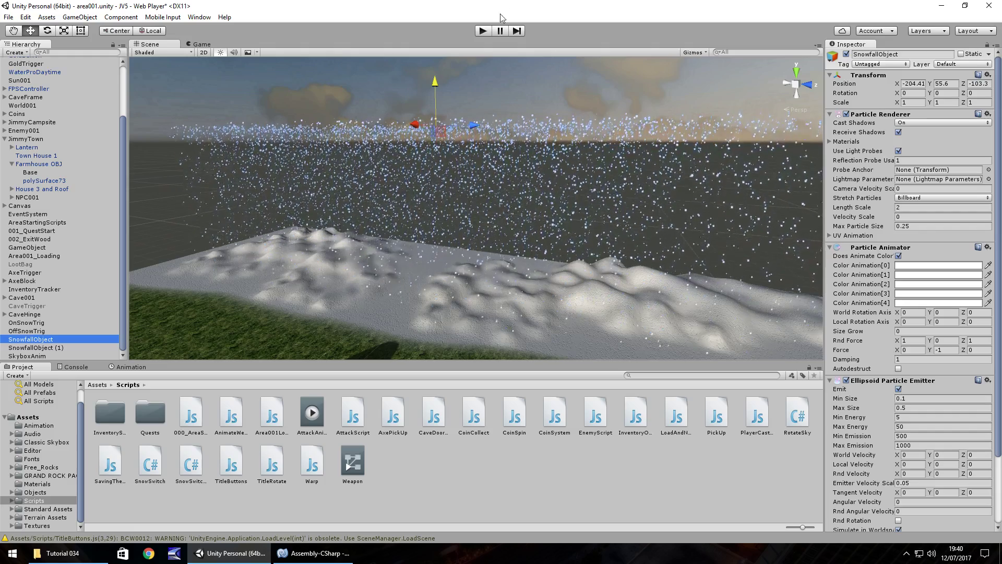
{"action": "left_click", "coordinate": [483, 31]}
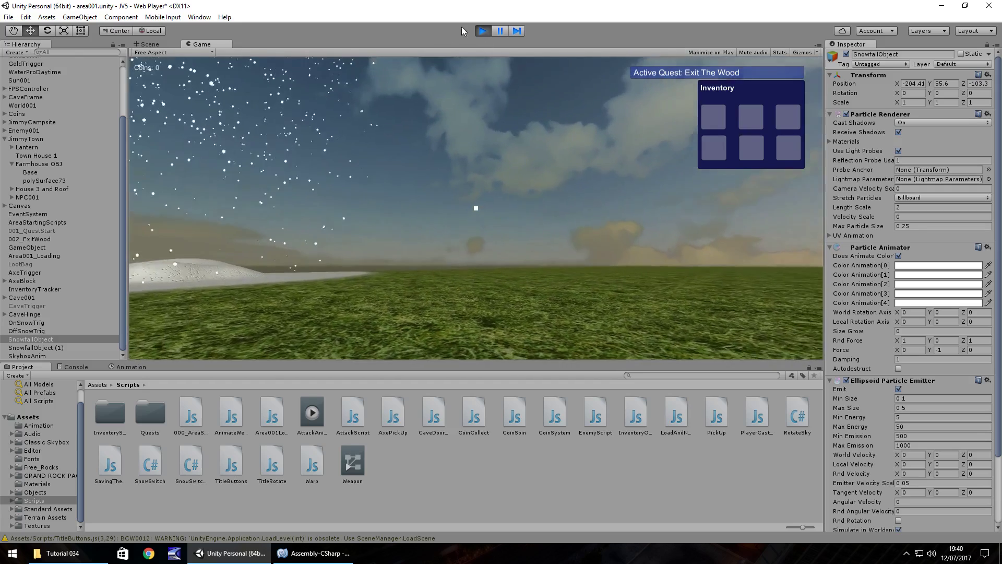
{"action": "left_click", "coordinate": [483, 31]}
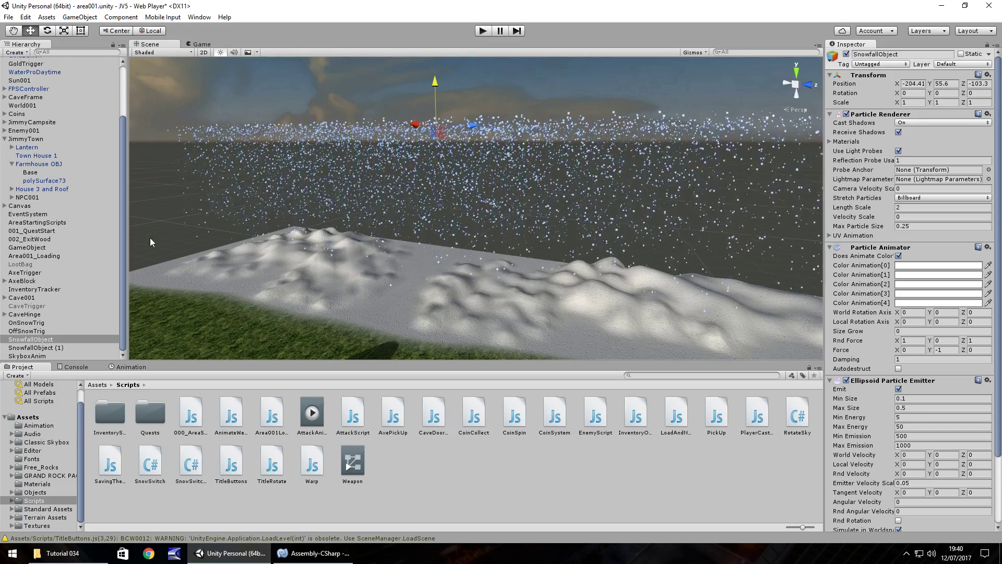
{"action": "left_click", "coordinate": [276, 88]}
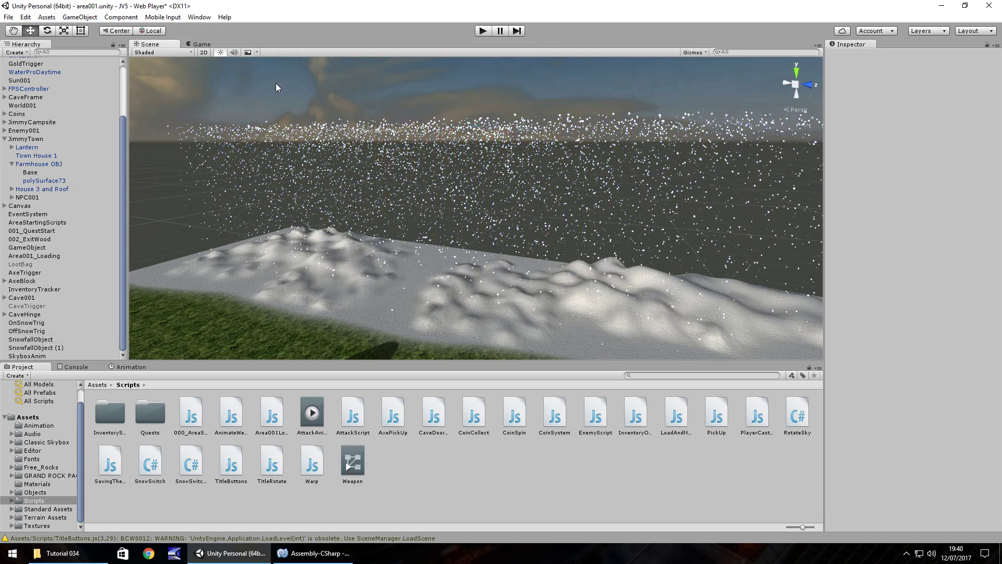